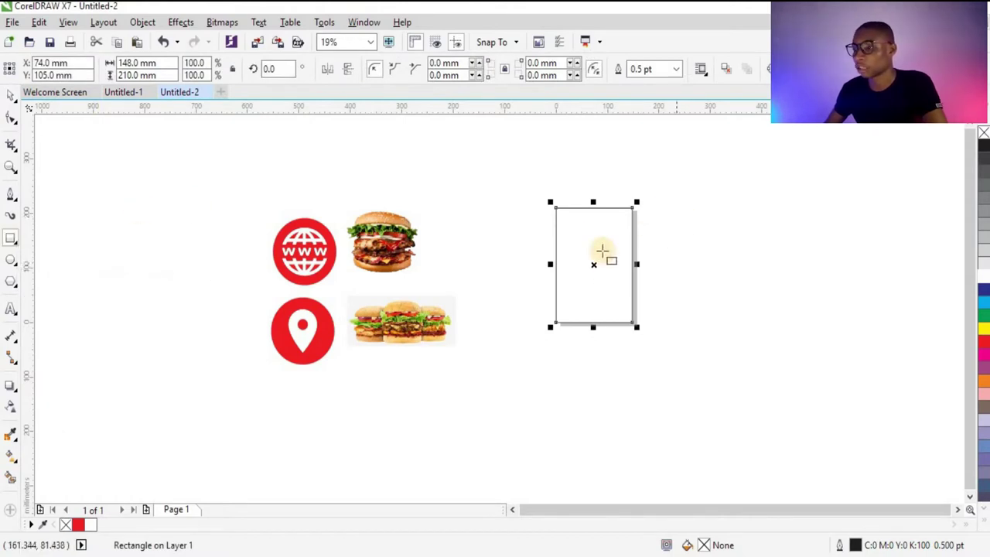
# Fill the A5 page-sized rectangle with white and remove its outline.
pyautogui.scroll(2, 646, 244)
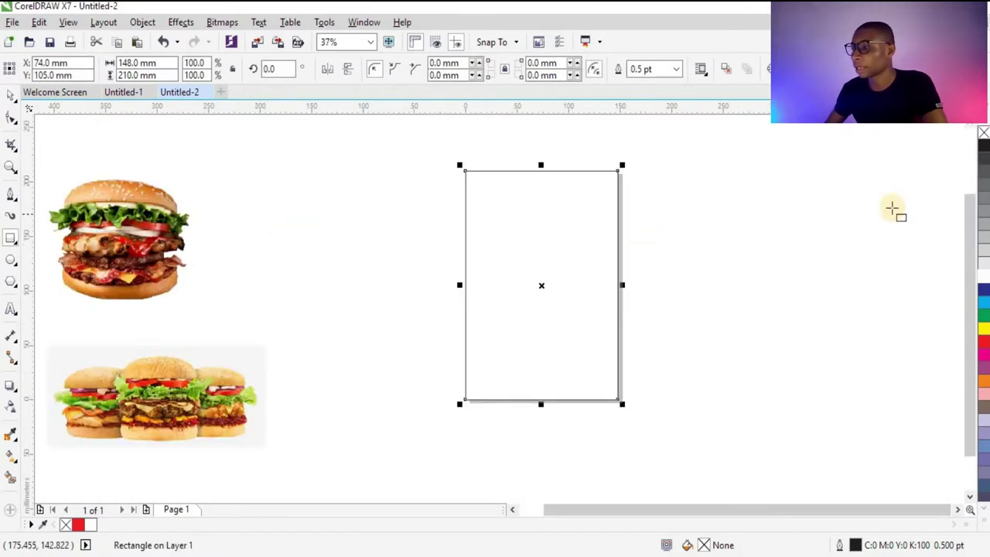
pyautogui.click(984, 280)
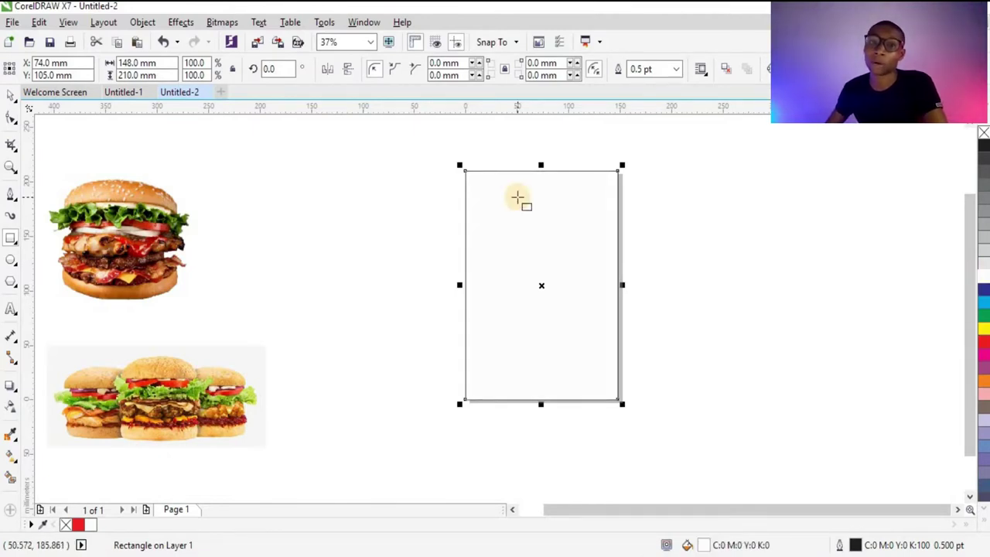
pyautogui.rightClick(984, 136)
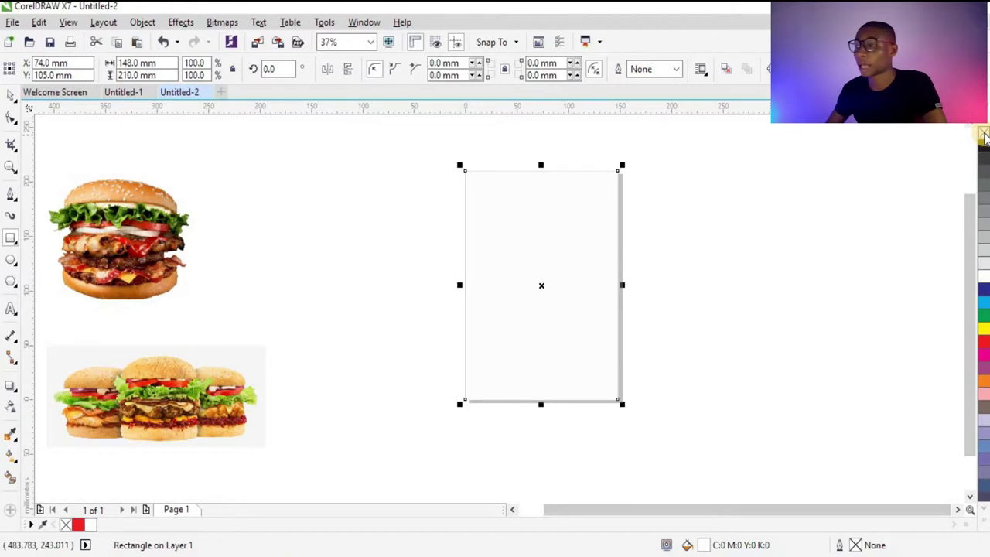
pyautogui.scroll(-2, 630, 221)
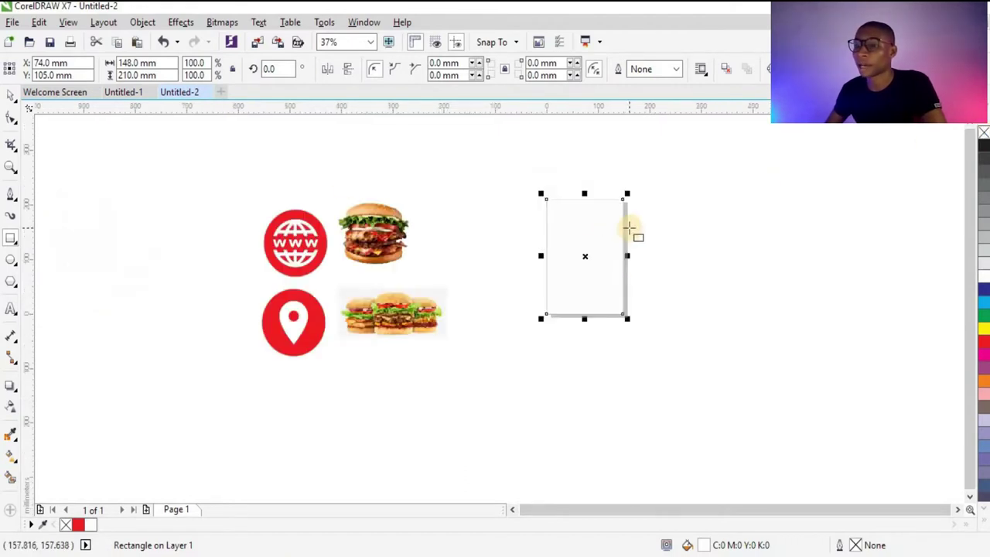
pyautogui.scroll(2, 608, 246)
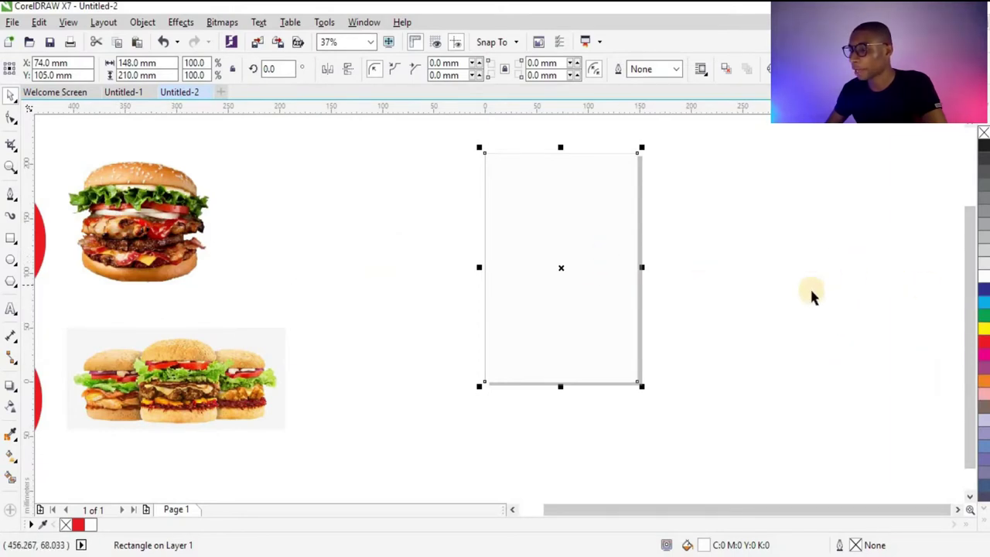
# Fill the rectangle with green and apply a linear fountain fill running from green near the base up to yellow.
pyautogui.click(984, 320)
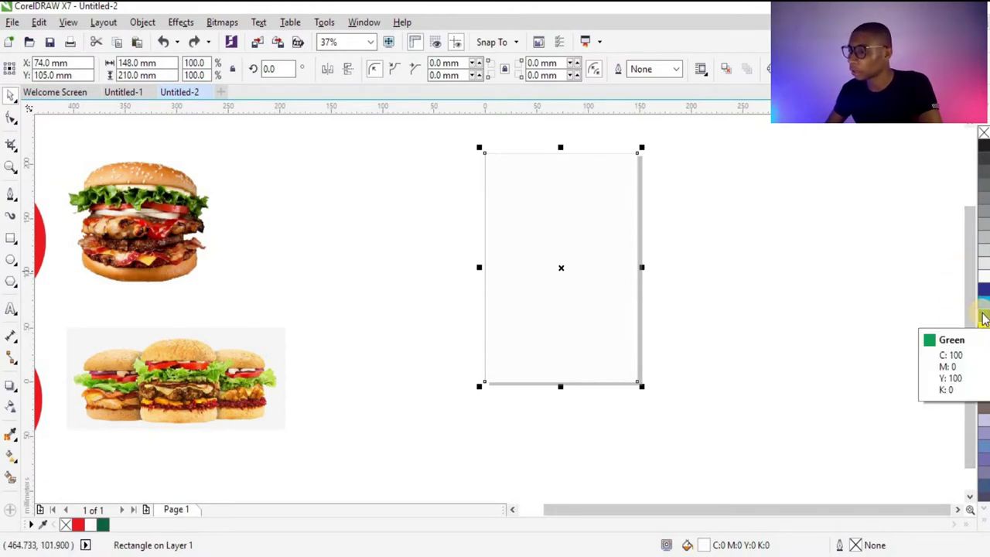
pyautogui.click(984, 320)
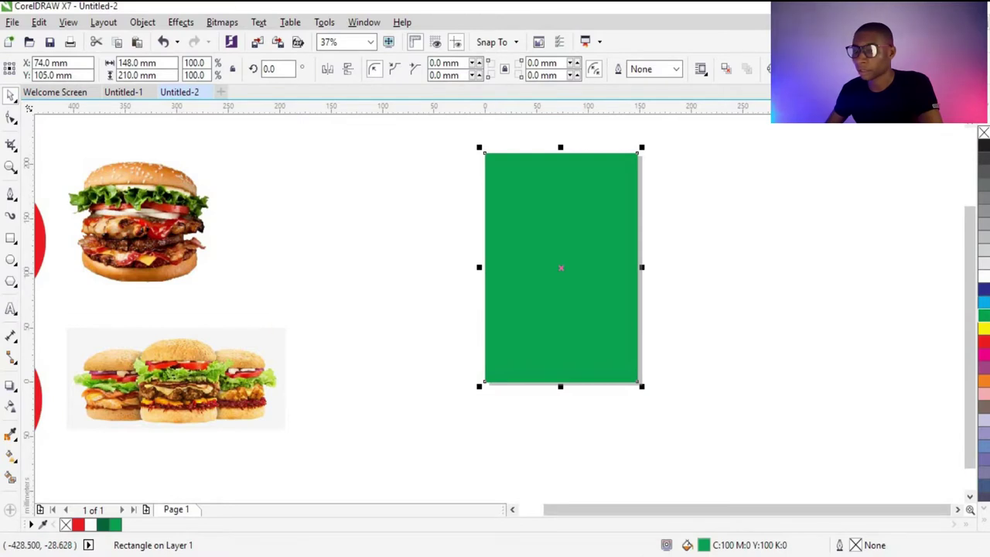
pyautogui.click(10, 456)
pyautogui.moveTo(550, 344); pyautogui.dragTo(579, 205)
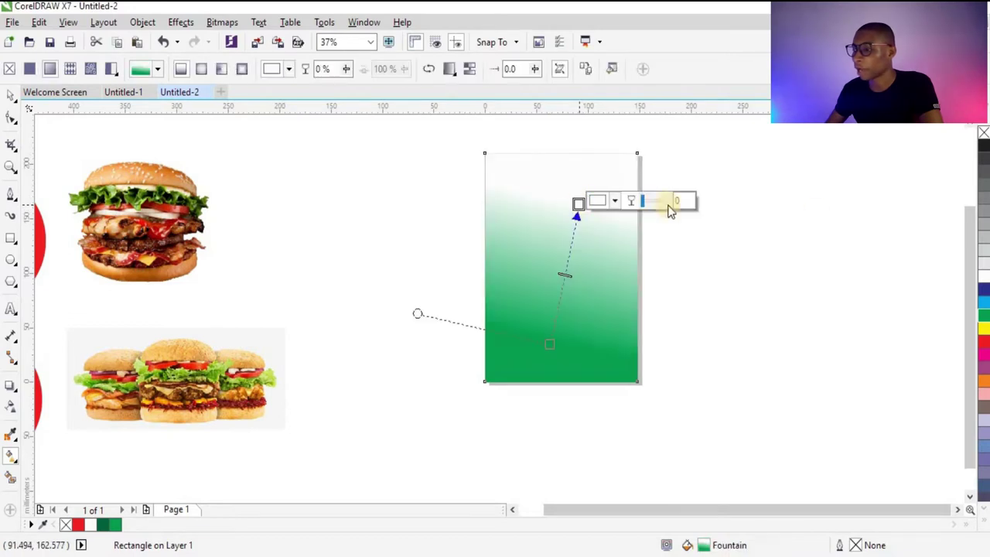
pyautogui.click(983, 331)
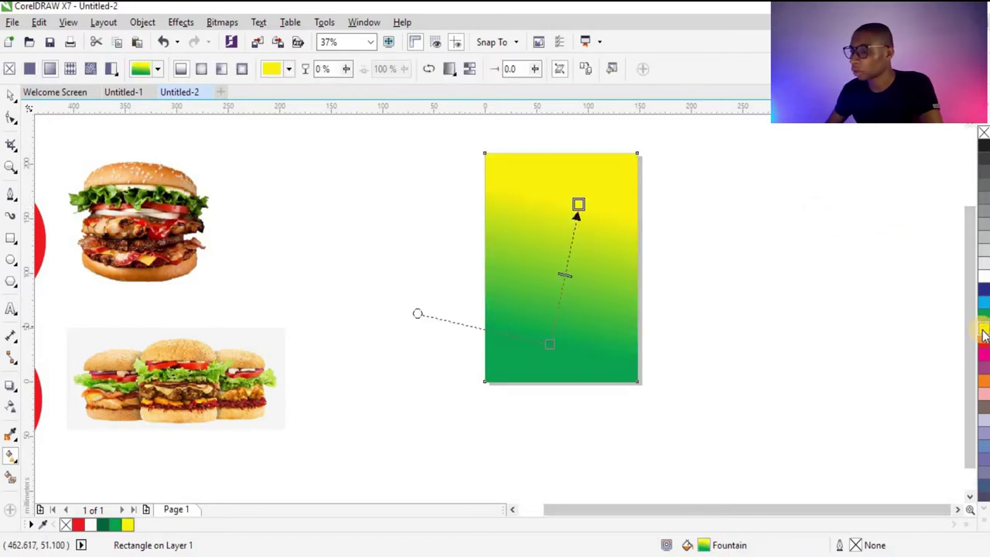
# Change the fill to an elliptical gradient with yellow centred on the page and green reaching just beyond the upper-right corner.
pyautogui.click(202, 73)
pyautogui.moveTo(577, 213); pyautogui.dragTo(660, 170)
pyautogui.moveTo(565, 271); pyautogui.dragTo(561, 267)
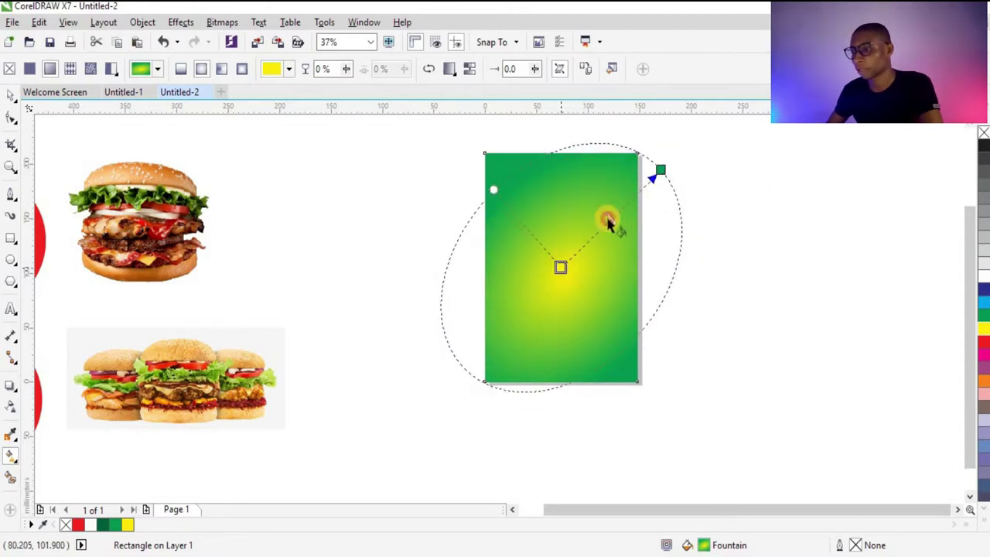
pyautogui.moveTo(657, 166); pyautogui.dragTo(664, 167)
pyautogui.click(654, 172)
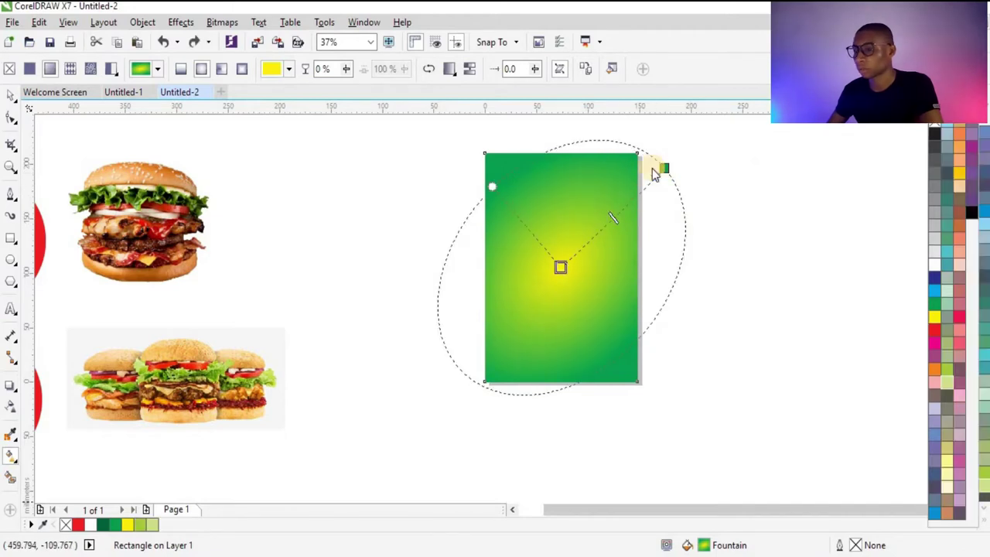
pyautogui.click(10, 94)
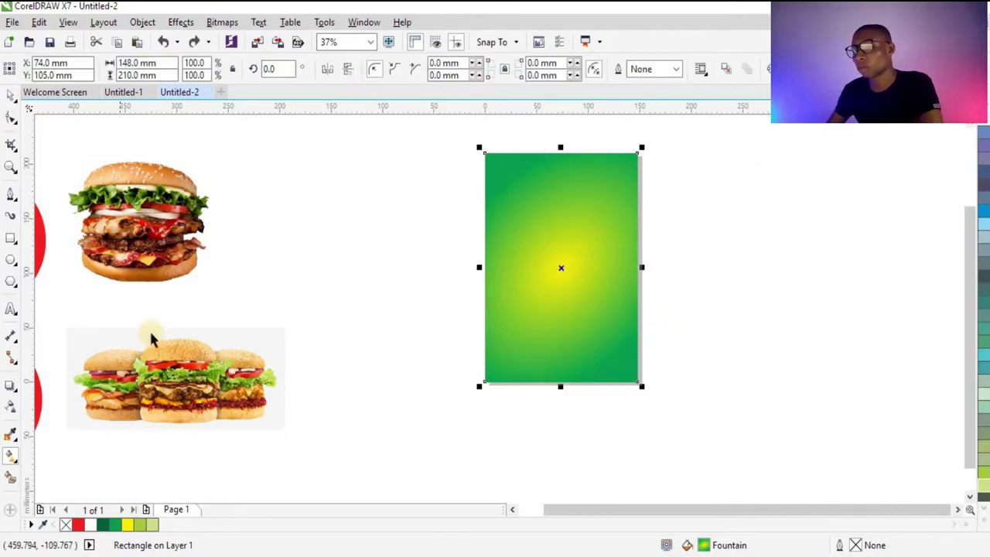
# Try to PowerClip the three-burger image directly inside the gradient rectangle, and undo the placement.
pyautogui.click(159, 364)
pyautogui.moveTo(167, 398); pyautogui.dragTo(553, 275)
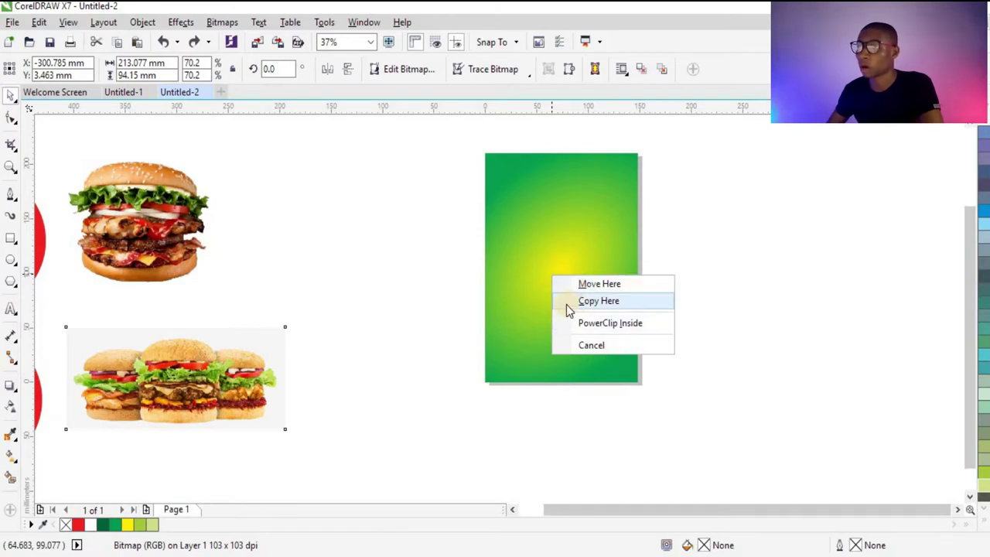
pyautogui.click(578, 324)
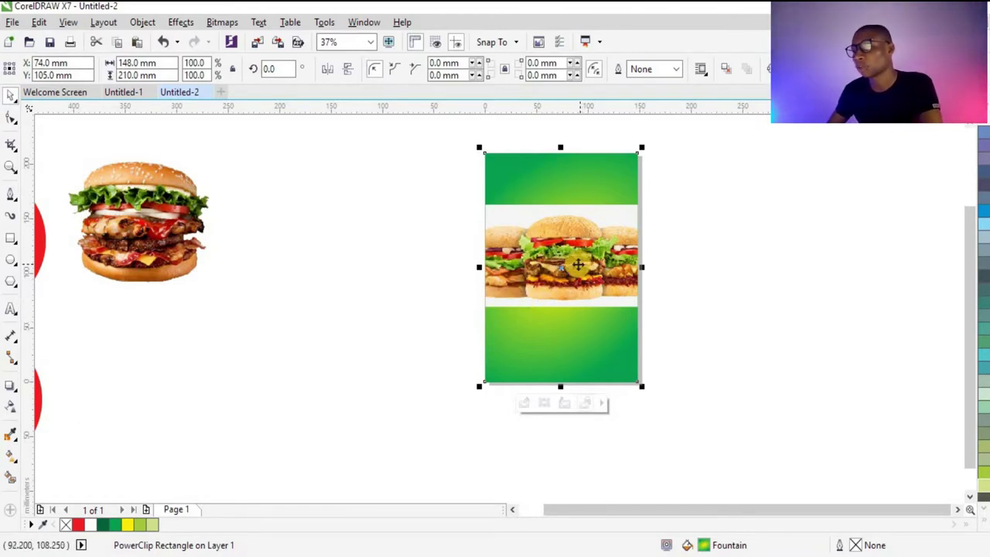
pyautogui.hotkey('ctrl', 'z')
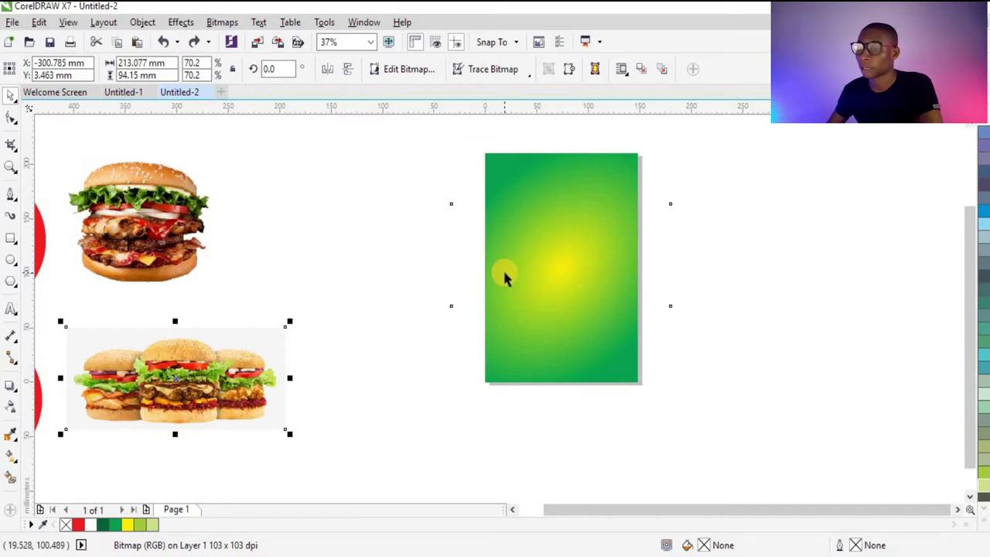
# Place the three-burger image inside the gradient rectangle with PowerClip Inside.
pyautogui.rightClick(227, 381)
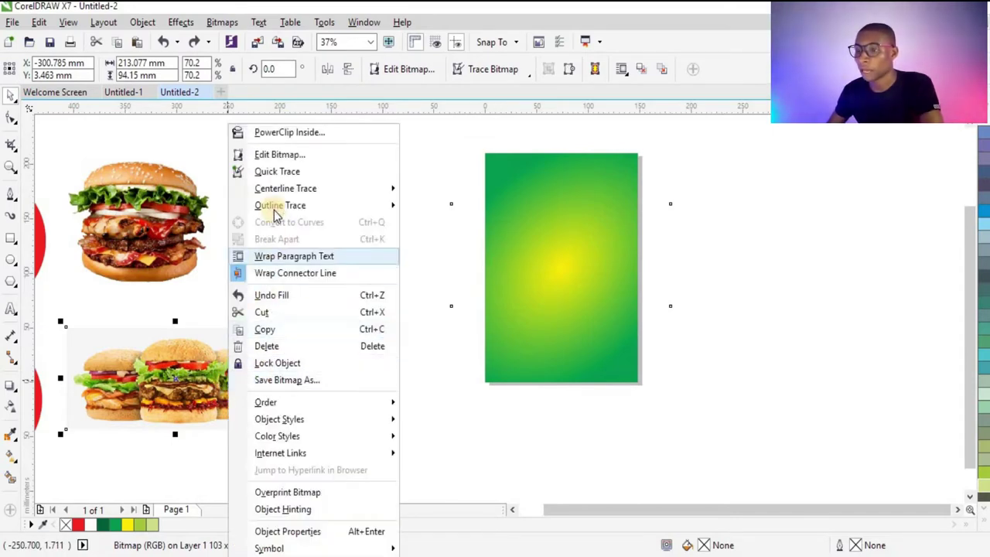
pyautogui.click(310, 133)
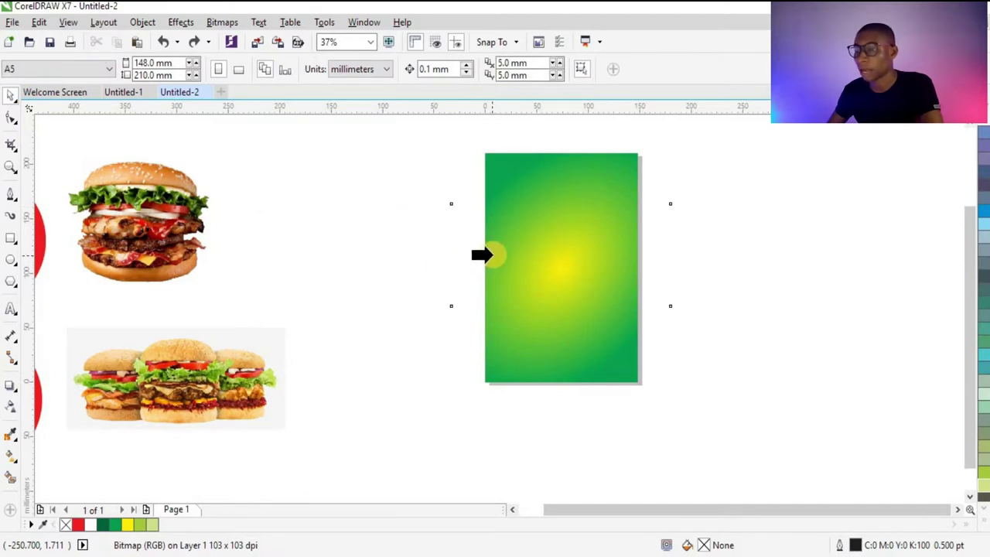
pyautogui.click(512, 259)
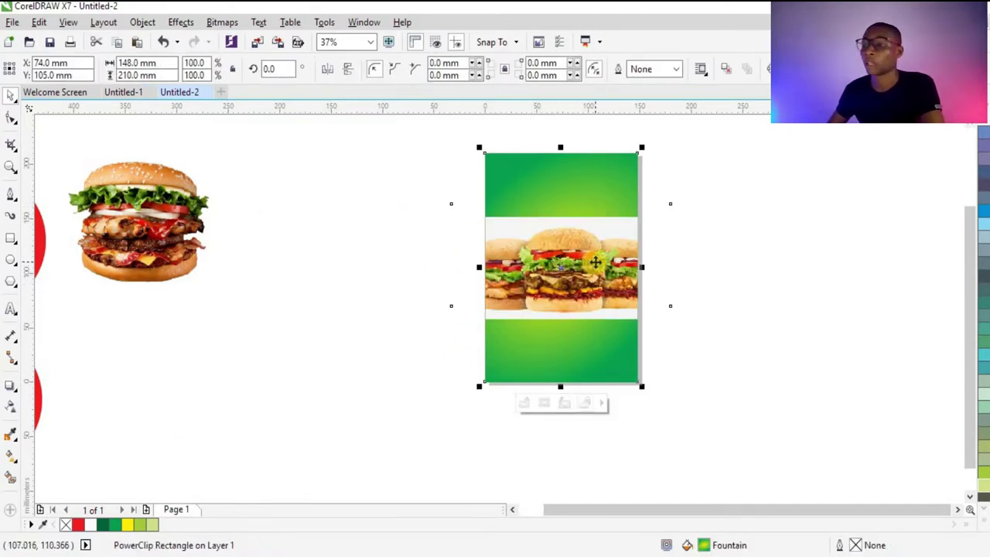
pyautogui.scroll(2, 594, 262)
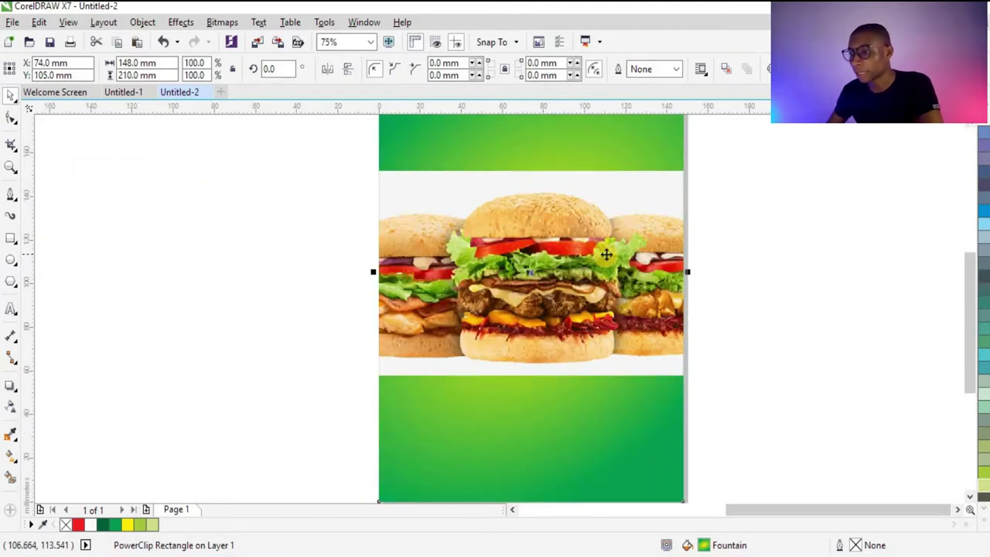
pyautogui.scroll(-2, 534, 294)
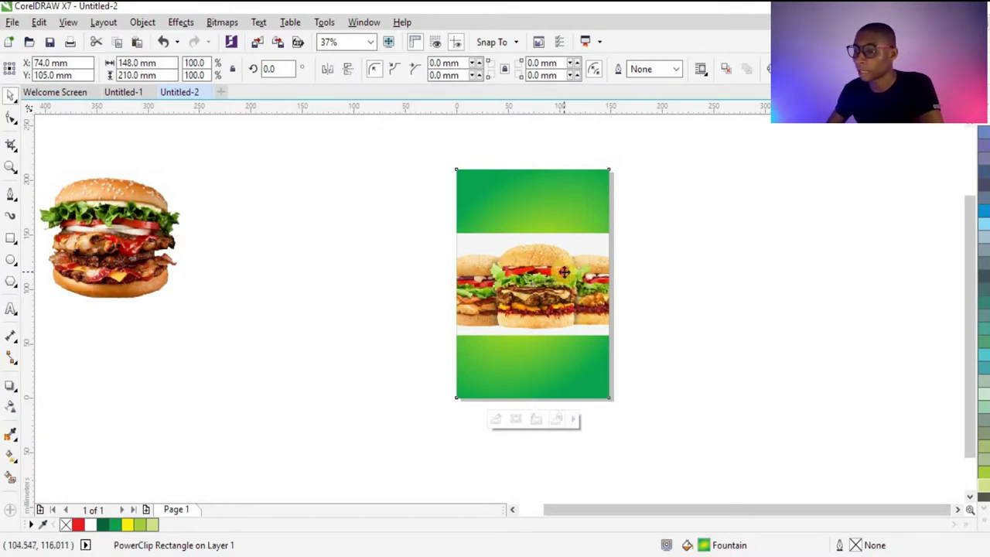
# Scale the clipped burger image to about 178 mm wide and move it into the upper half of the page, centred horizontally.
pyautogui.keyDown('ctrl'); pyautogui.click(564, 272); pyautogui.keyUp('ctrl')
pyautogui.moveTo(648, 342); pyautogui.dragTo(624, 333)
pyautogui.moveTo(553, 294); pyautogui.dragTo(564, 275)
pyautogui.scroll(4, 564, 274)
pyautogui.scroll(-2, 564, 288)
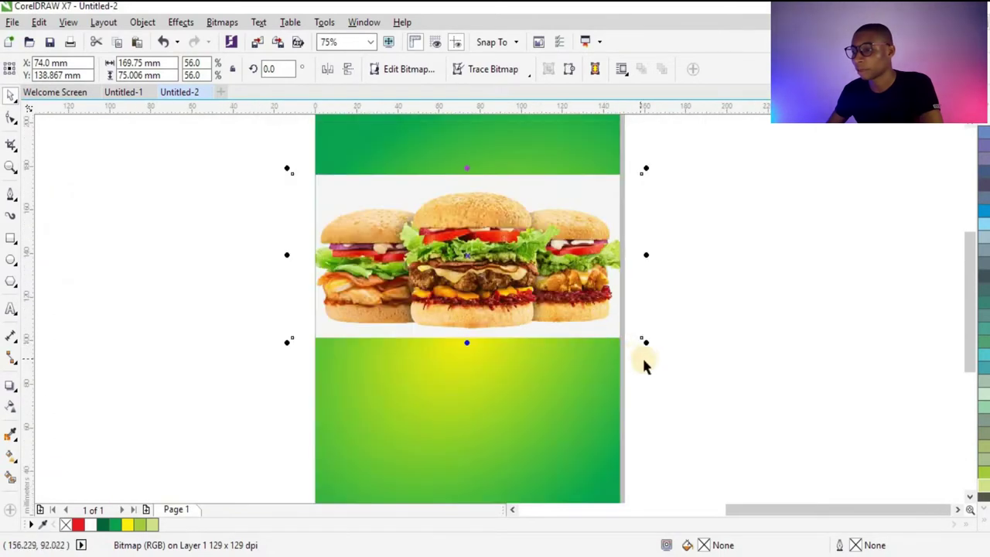
pyautogui.moveTo(652, 347); pyautogui.dragTo(659, 349)
pyautogui.click(705, 265)
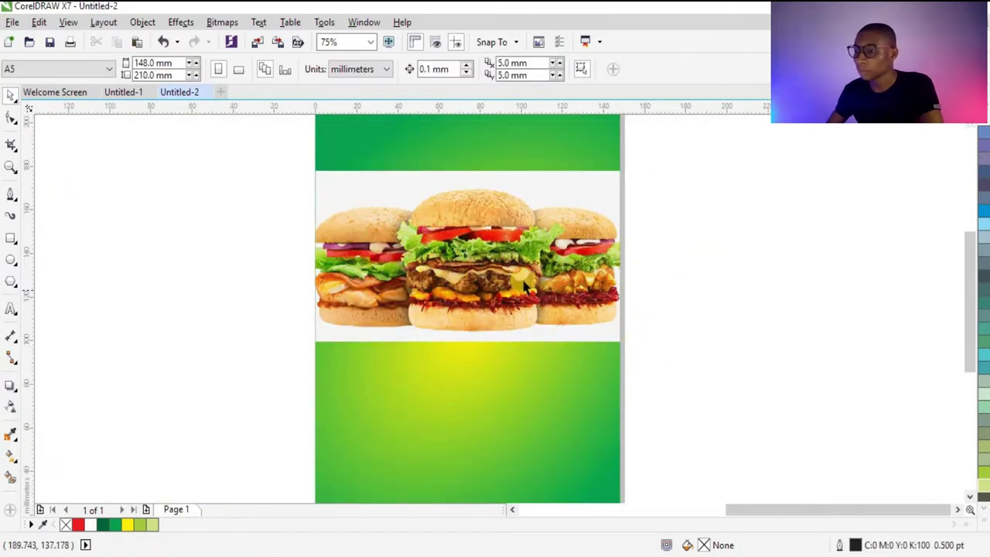
# Open the rectangle's PowerClip contents for editing and select the three-burger image.
pyautogui.click(529, 271)
pyautogui.scroll(-2, 528, 270)
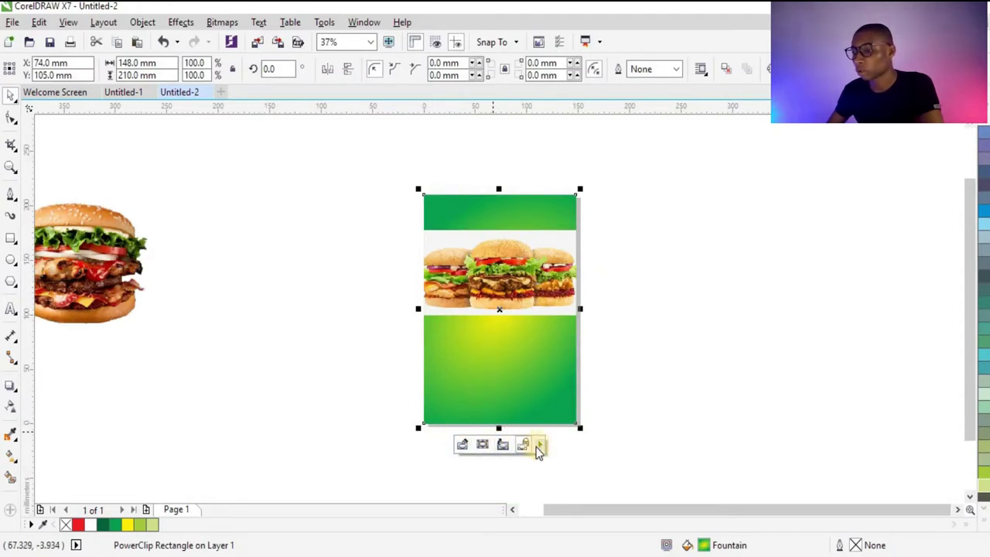
pyautogui.click(463, 447)
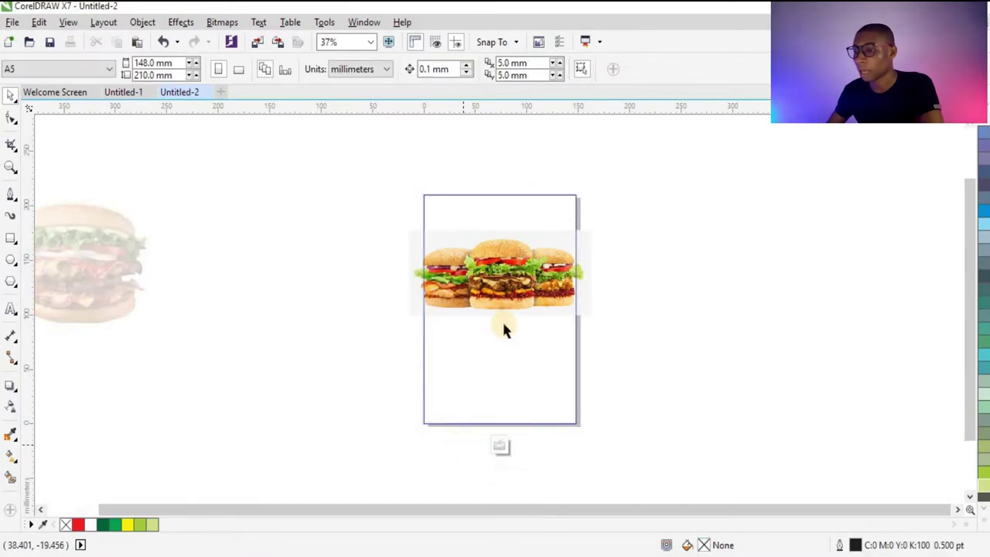
pyautogui.scroll(3, 524, 267)
pyautogui.click(525, 267)
pyautogui.scroll(-2, 474, 286)
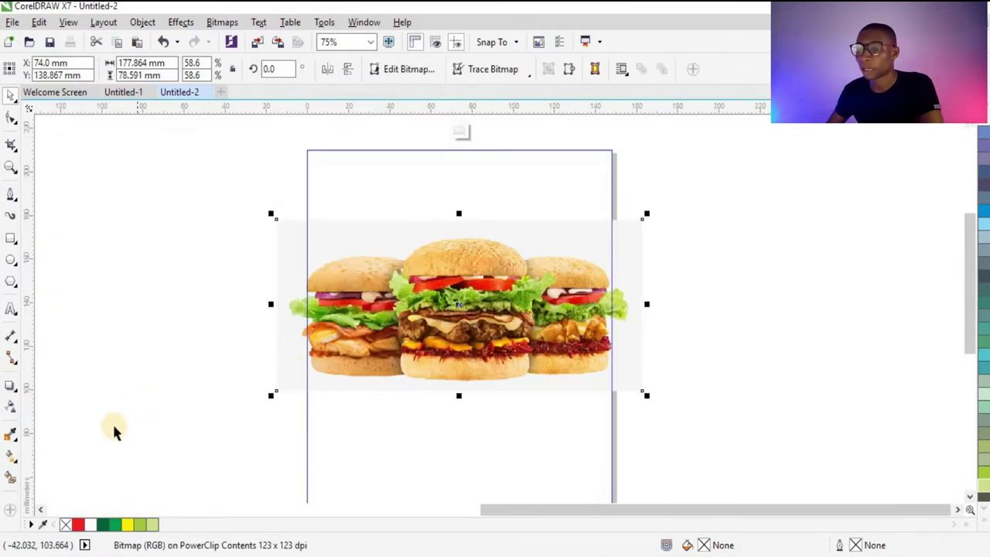
# Apply a linear transparency that fades the lower edge of the burger image downward to 100% transparent.
pyautogui.click(10, 408)
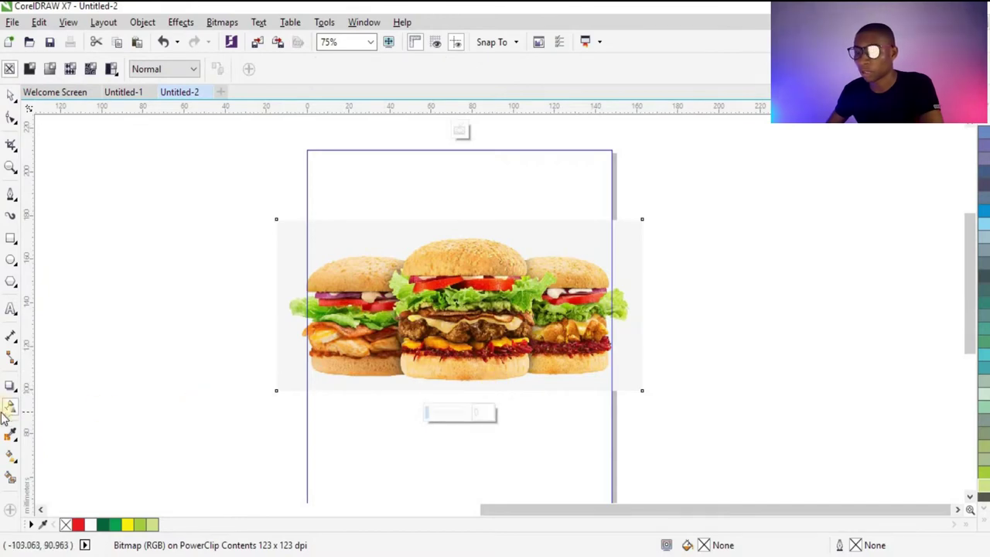
pyautogui.scroll(2, 510, 388)
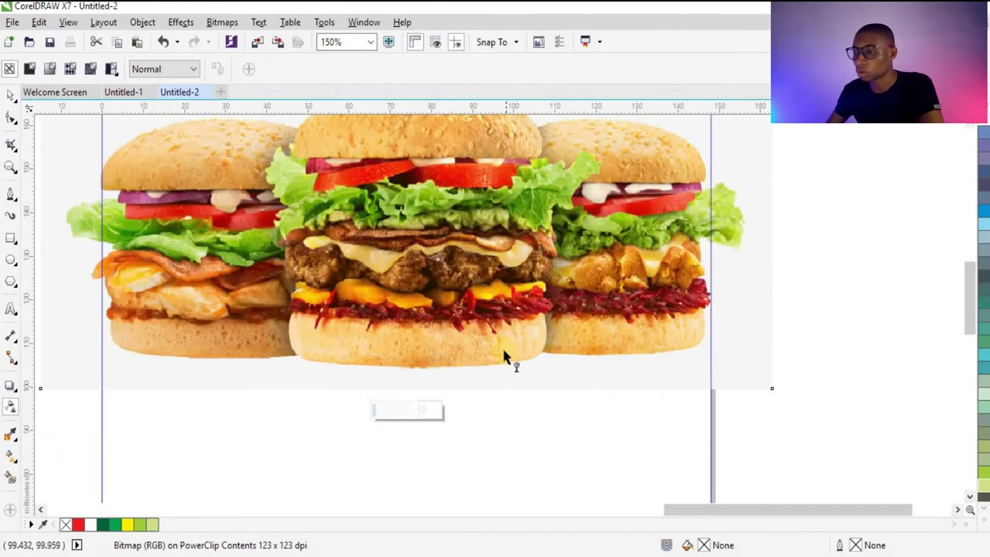
pyautogui.moveTo(511, 290); pyautogui.dragTo(509, 362)
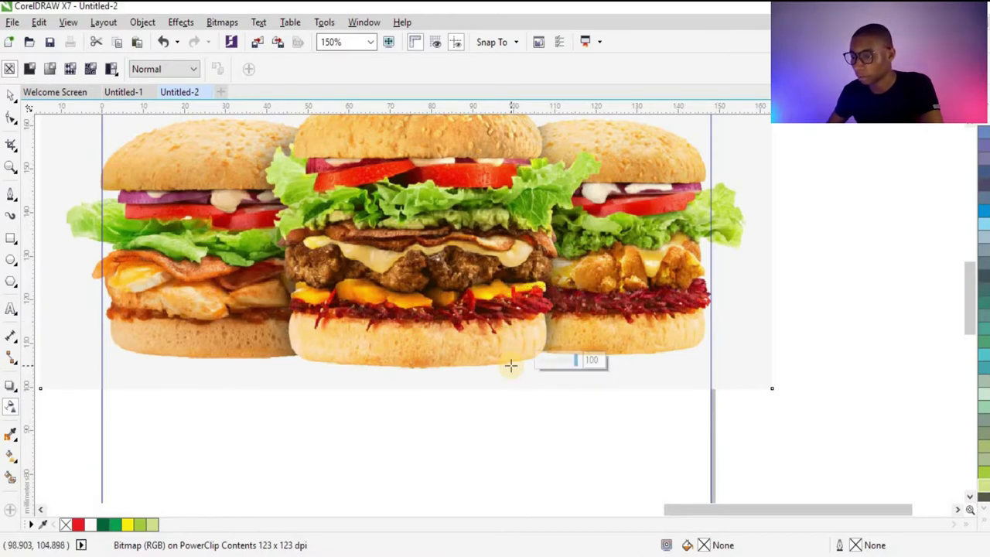
pyautogui.scroll(-2, 506, 359)
pyautogui.scroll(2, 499, 246)
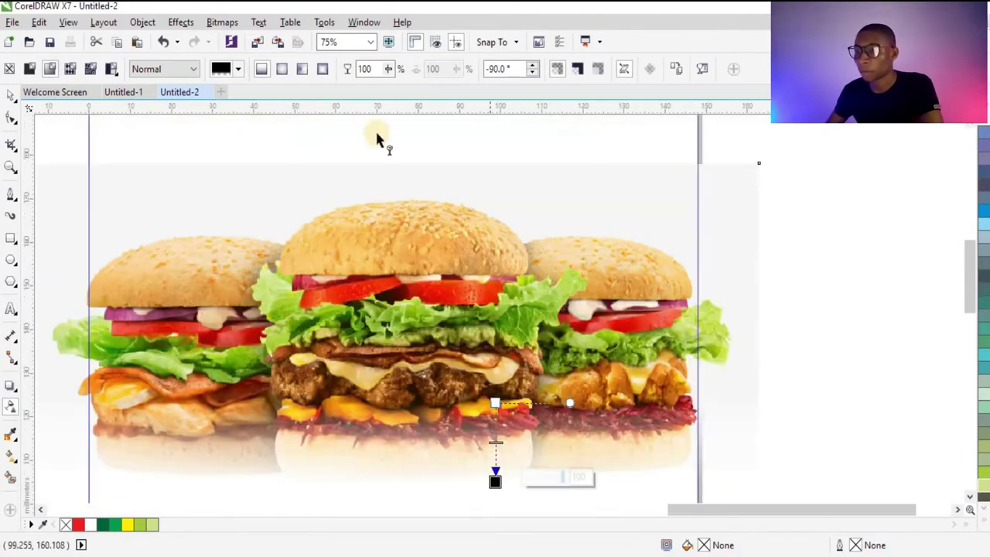
# Convert the faded burger image to a 300 dpi CMYK bitmap with anti-aliasing and a transparent background.
pyautogui.click(222, 22)
pyautogui.click(233, 39)
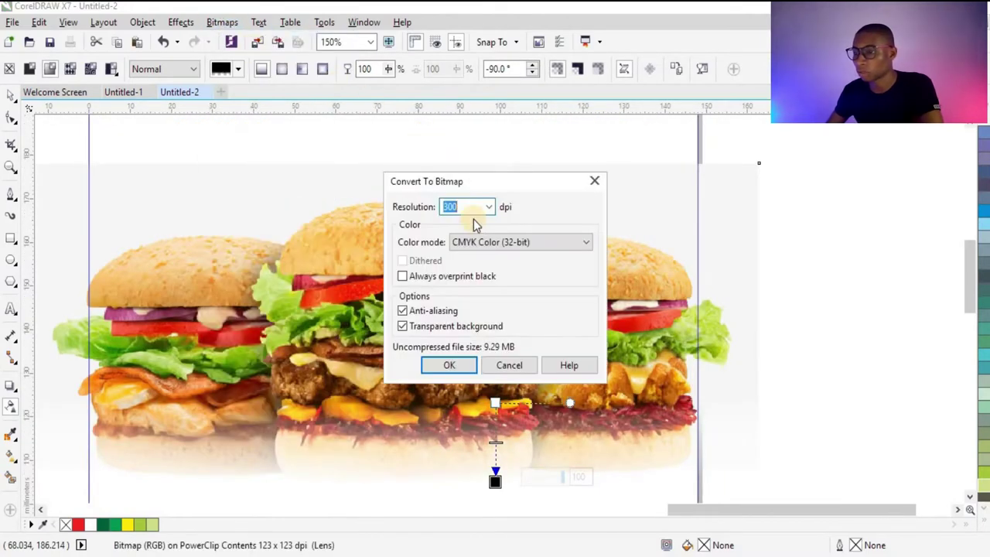
pyautogui.click(451, 365)
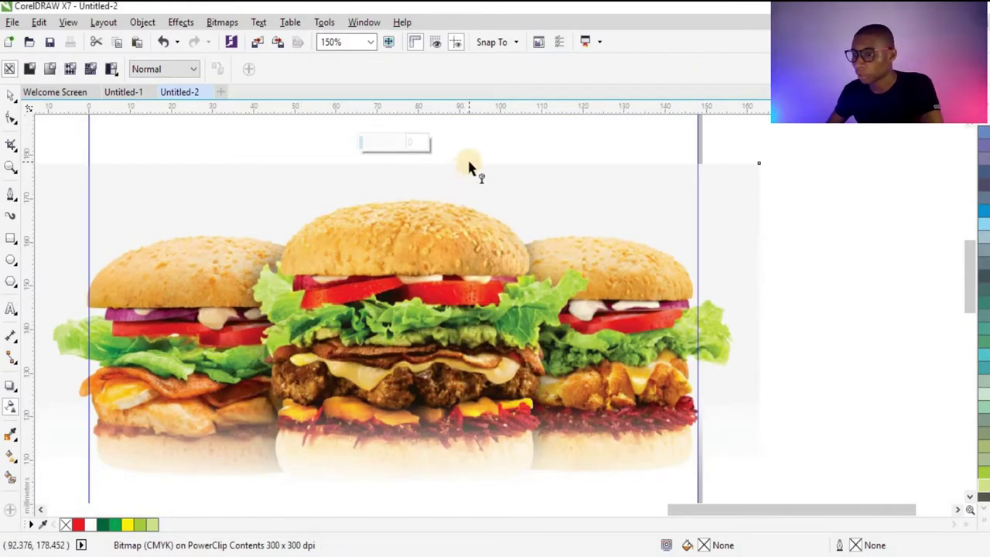
# Fade the upper edge of the burger image with an upward linear transparency starting at the tomatoes below the middle bun.
pyautogui.moveTo(472, 247); pyautogui.dragTo(473, 179)
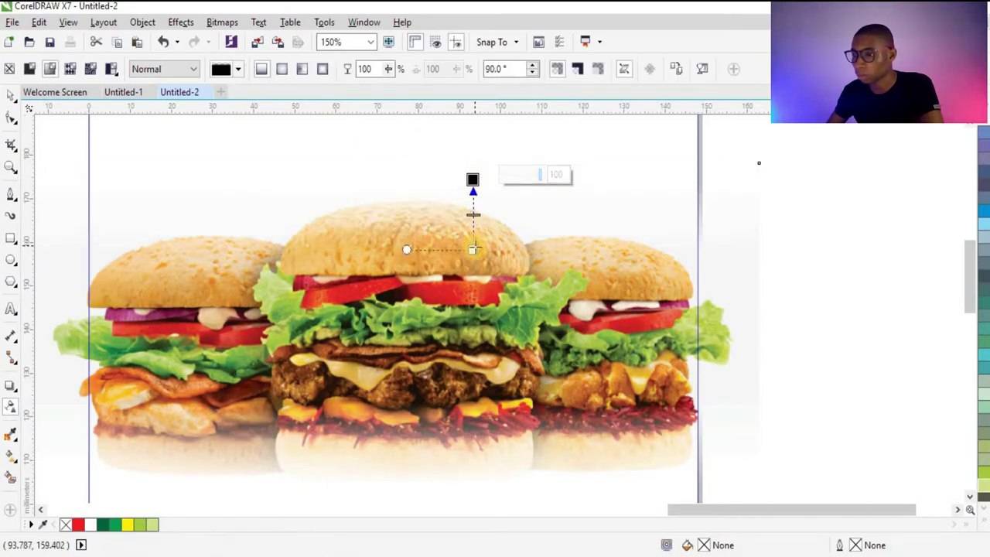
pyautogui.moveTo(473, 249); pyautogui.dragTo(473, 283)
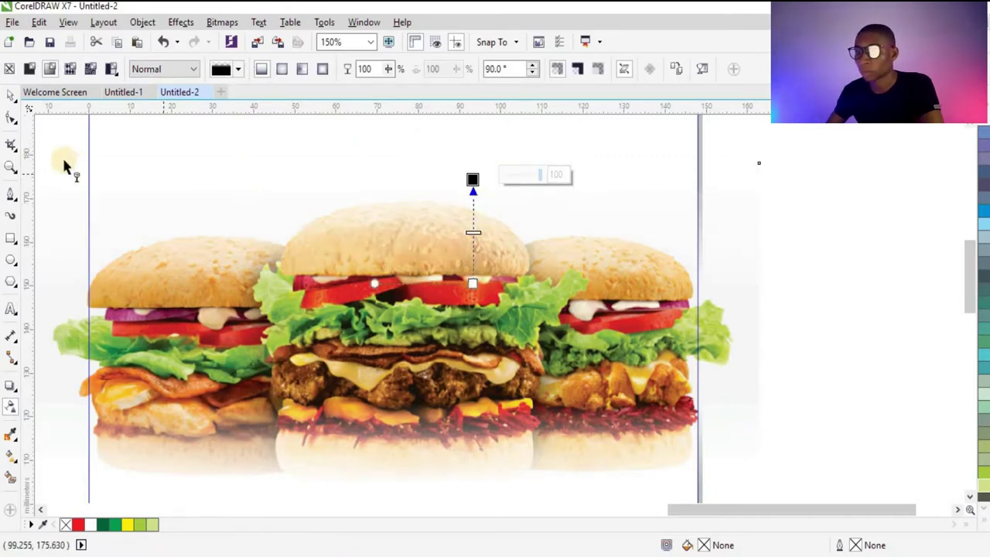
pyautogui.click(10, 95)
# Finish editing the PowerClip contents so the faded burgers return inside the gradient rectangle.
pyautogui.scroll(-2, 464, 256)
pyautogui.scroll(-2, 421, 291)
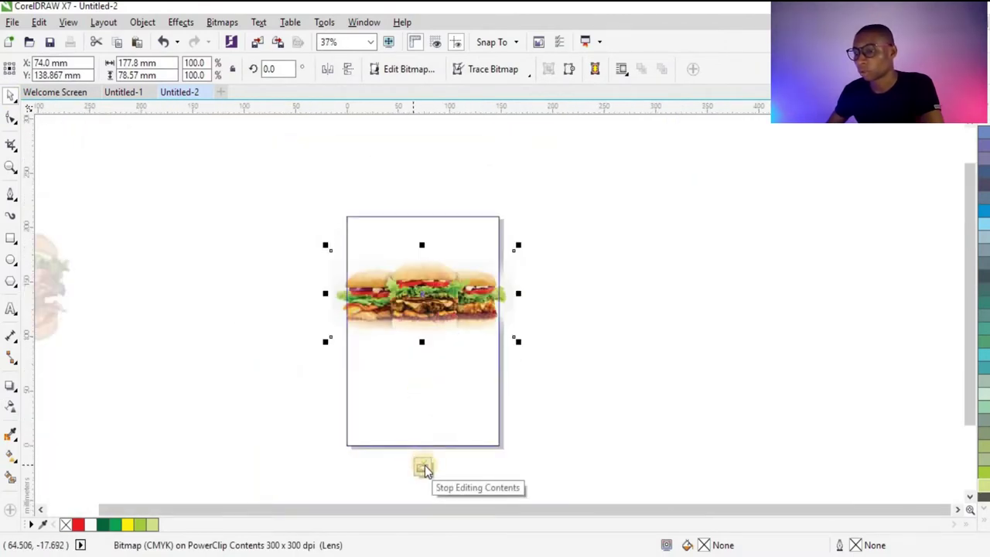
pyautogui.click(426, 468)
pyautogui.scroll(1, 378, 295)
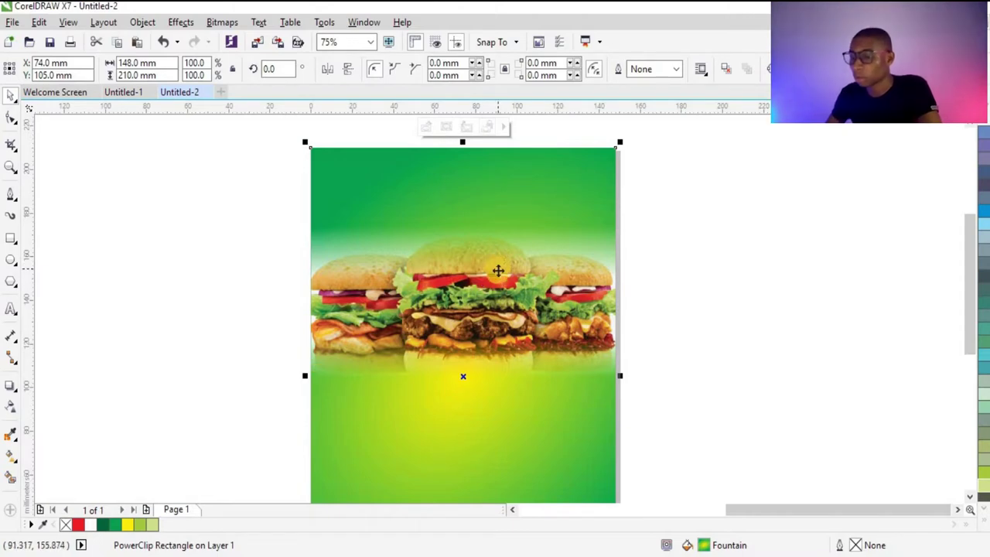
# Select the three-burger image inside the gradient rectangle and set its transparency merge mode to Overlay.
pyautogui.keyDown('ctrl'); pyautogui.click(499, 271); pyautogui.keyUp('ctrl')
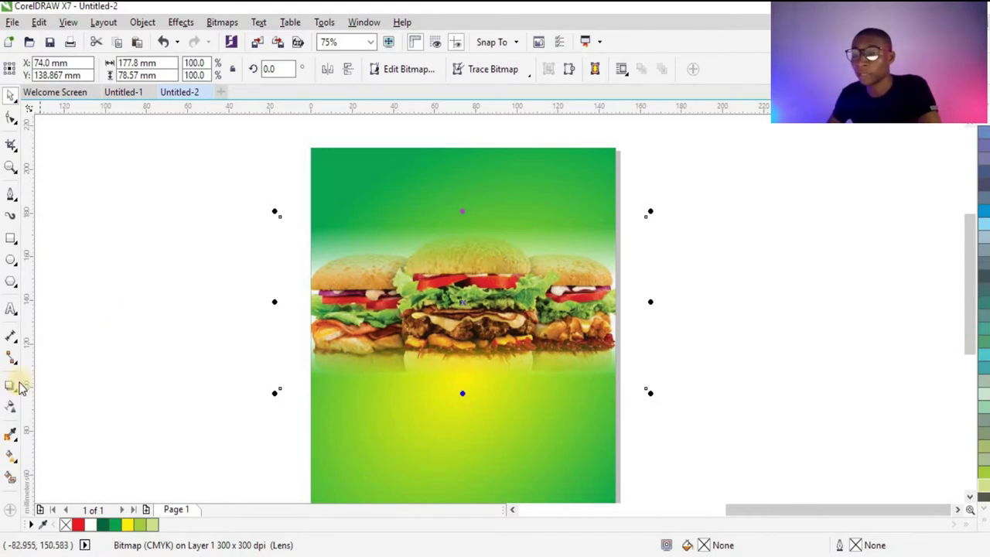
pyautogui.click(10, 408)
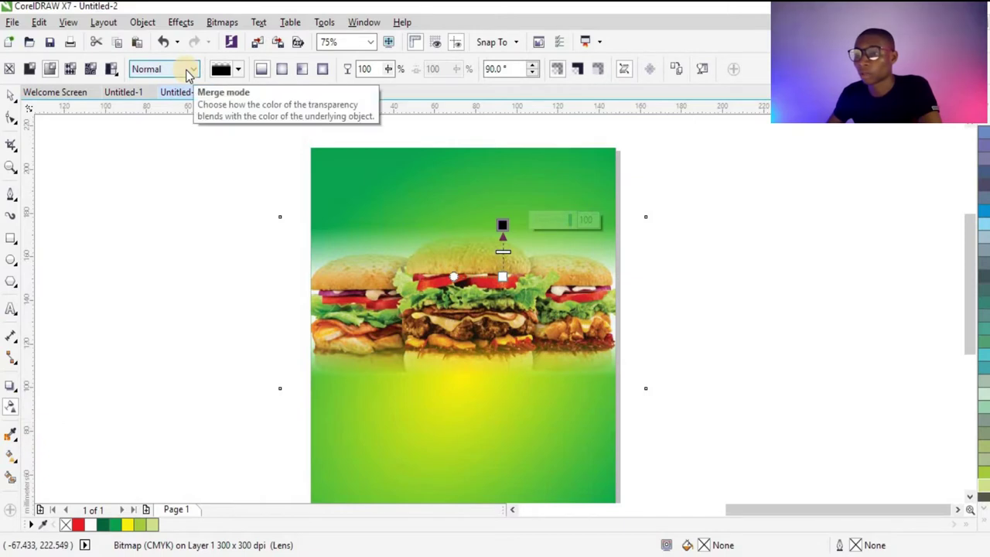
pyautogui.click(188, 71)
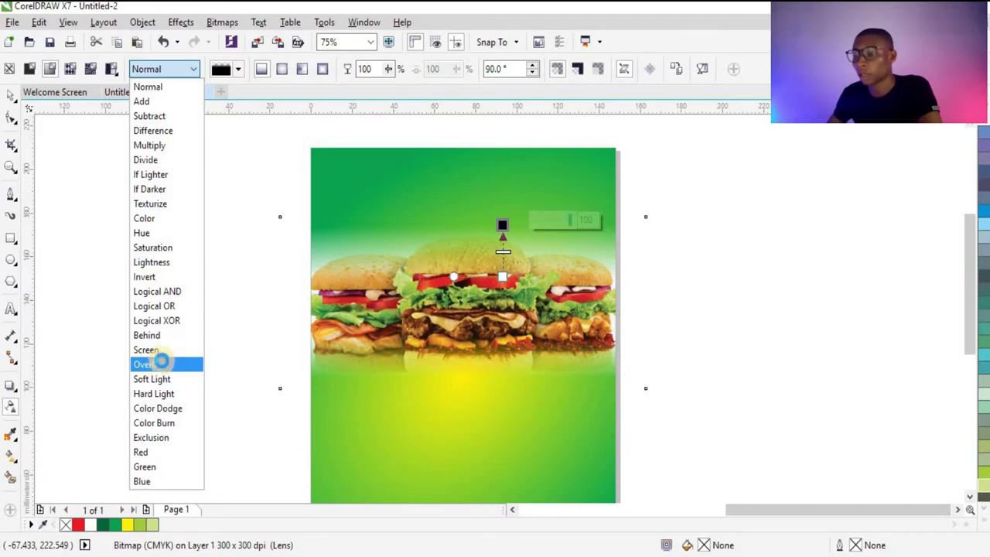
pyautogui.click(160, 362)
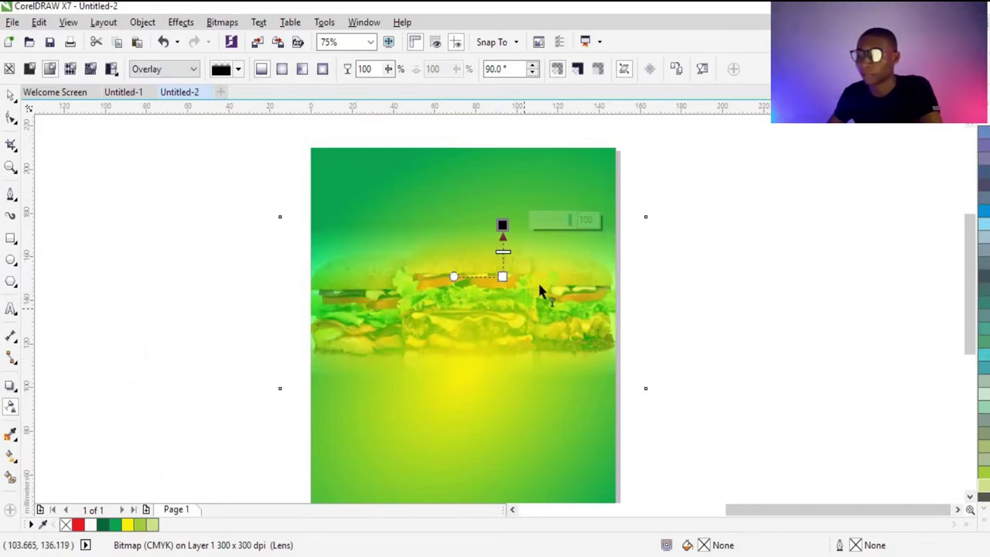
# Shift the burger image's linear transparency downward so the upward fade starts at the middle burger's lettuce.
pyautogui.scroll(-3, 540, 290)
pyautogui.scroll(3, 543, 280)
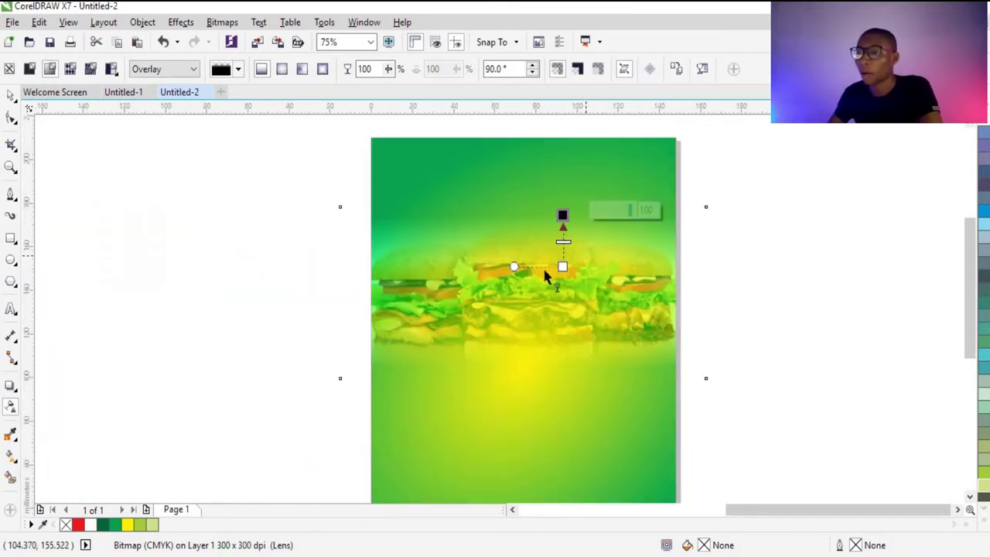
pyautogui.moveTo(563, 267); pyautogui.dragTo(562, 290)
pyautogui.moveTo(561, 215); pyautogui.dragTo(560, 235)
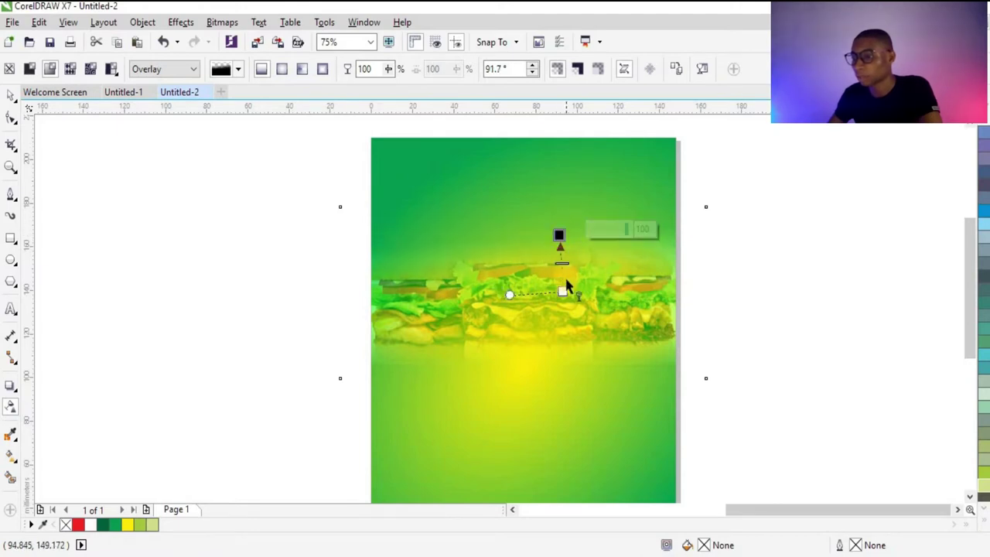
pyautogui.moveTo(565, 288); pyautogui.dragTo(559, 289)
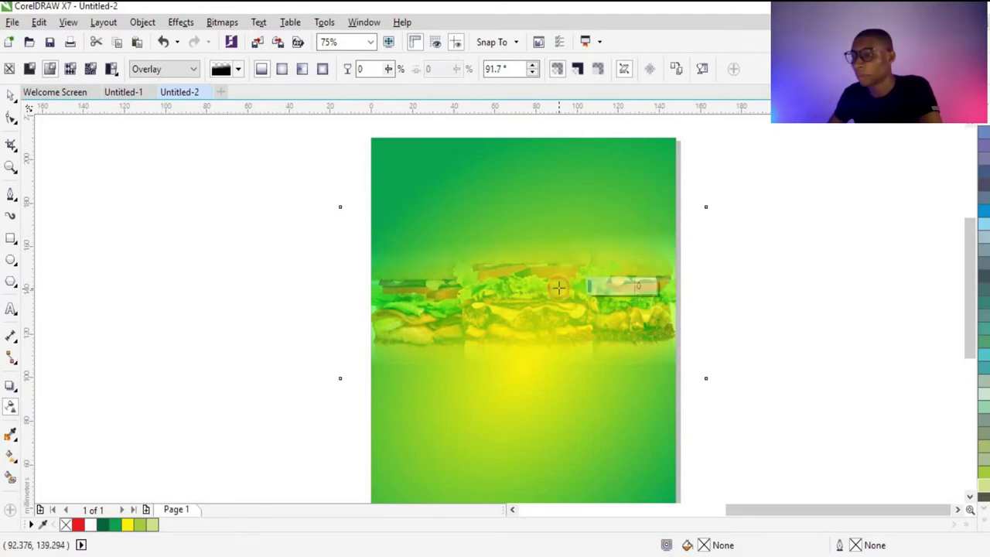
pyautogui.click(10, 97)
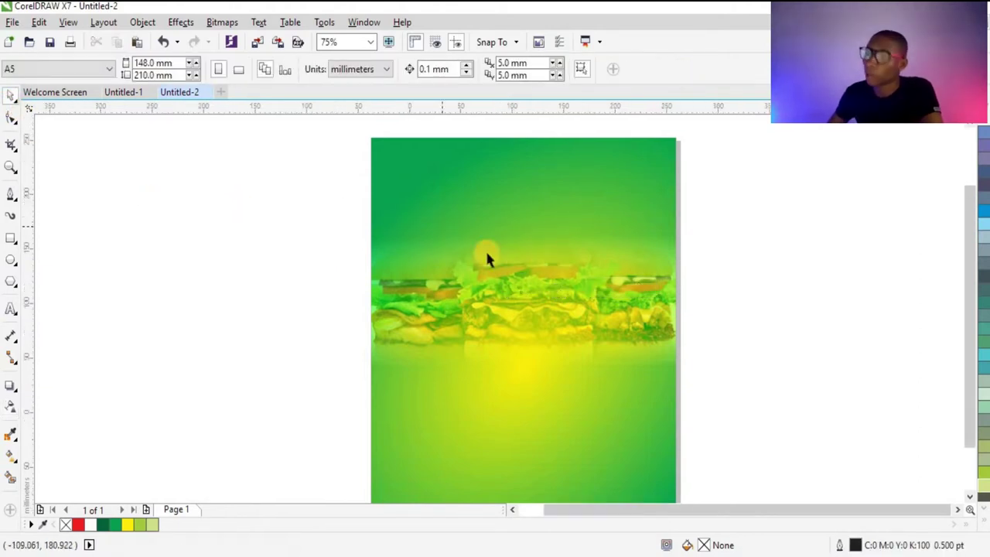
# Move the large single burger cutout from beside the page onto the flyer.
pyautogui.scroll(-2, 495, 246)
pyautogui.scroll(2, 509, 248)
pyautogui.scroll(-2, 511, 251)
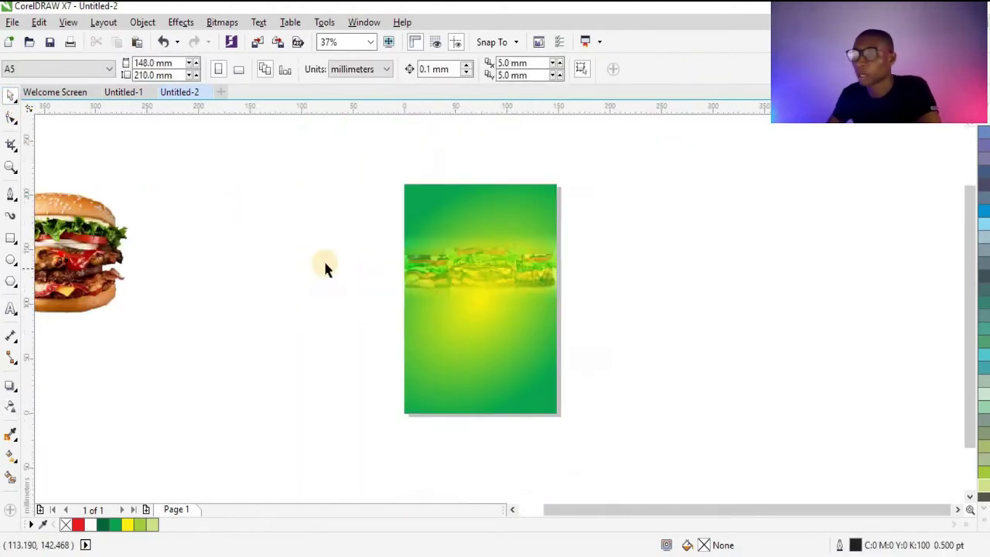
pyautogui.click(89, 246)
pyautogui.moveTo(89, 246); pyautogui.dragTo(509, 305)
pyautogui.scroll(2, 557, 241)
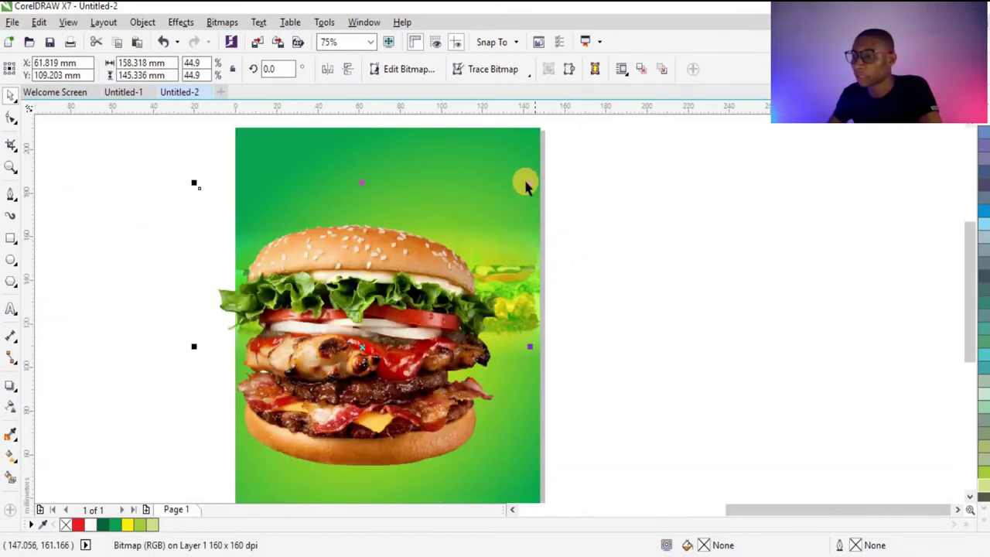
# Scale the single burger down to about 116 mm wide and center it over the lower part of the blended burgers.
pyautogui.moveTo(530, 184); pyautogui.dragTo(474, 232)
pyautogui.scroll(-2, 392, 232)
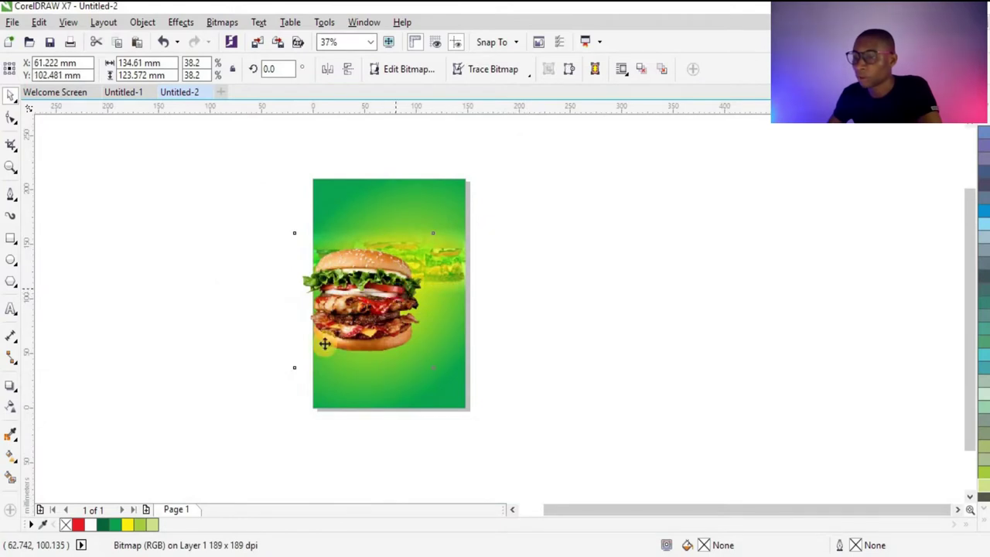
pyautogui.moveTo(302, 369); pyautogui.dragTo(326, 355)
pyautogui.moveTo(370, 295); pyautogui.dragTo(378, 310)
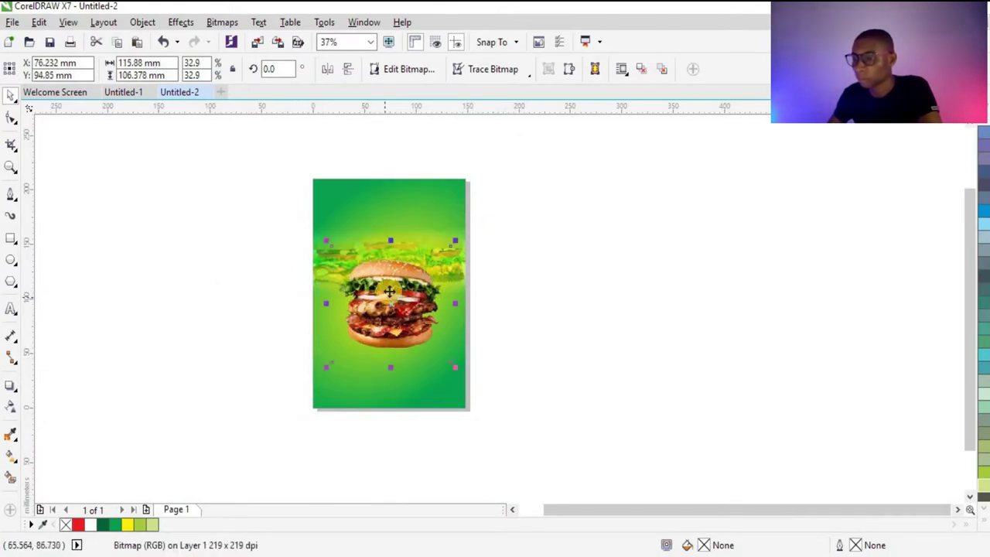
# Rotate the single burger counterclockwise by about 4.1 degrees and nudge it slightly into place.
pyautogui.click(388, 294)
pyautogui.moveTo(456, 245)
pyautogui.mouseDown()
pyautogui.moveTo(458, 231)
pyautogui.moveTo(453, 241)
pyautogui.mouseUp()
pyautogui.scroll(2, 438, 283)
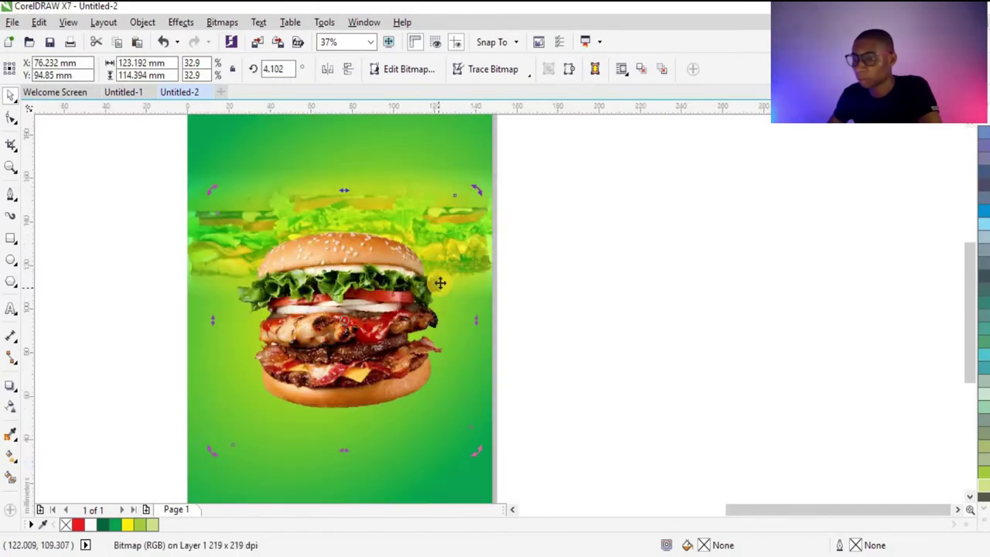
pyautogui.moveTo(393, 317); pyautogui.dragTo(392, 317)
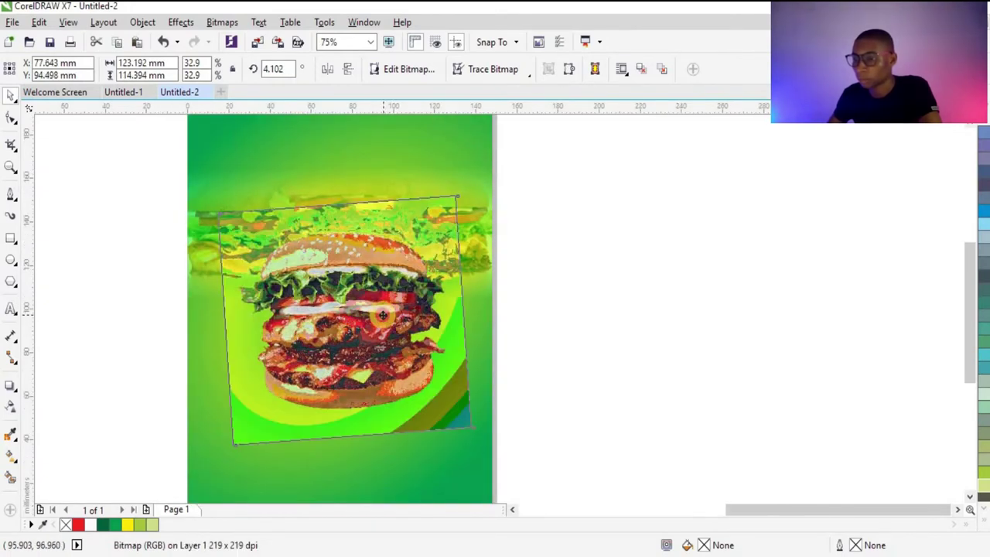
# Enlarge the tilted burger slightly to about 126 mm wide by 117 mm high.
pyautogui.scroll(-2, 321, 265)
pyautogui.moveTo(397, 362); pyautogui.dragTo(400, 365)
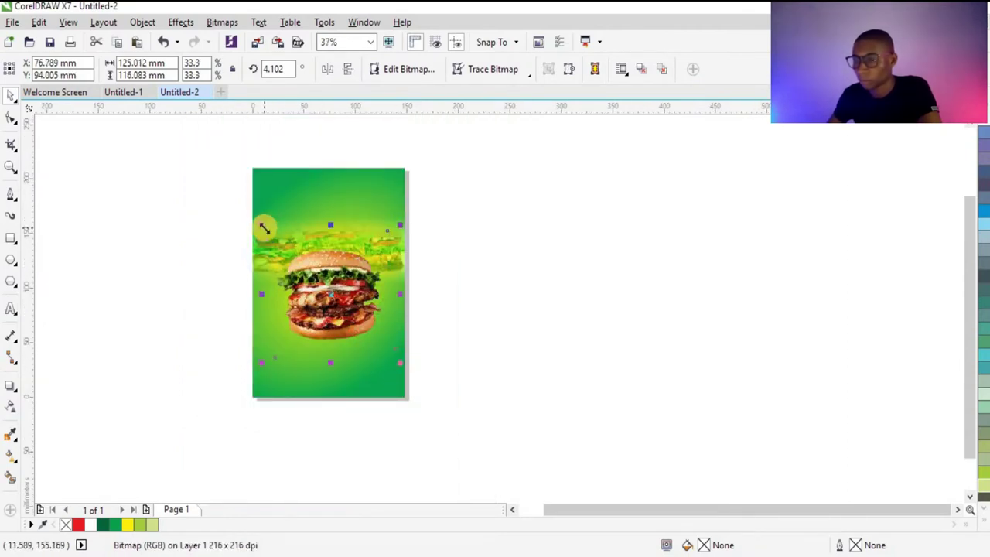
pyautogui.moveTo(263, 227); pyautogui.dragTo(260, 222)
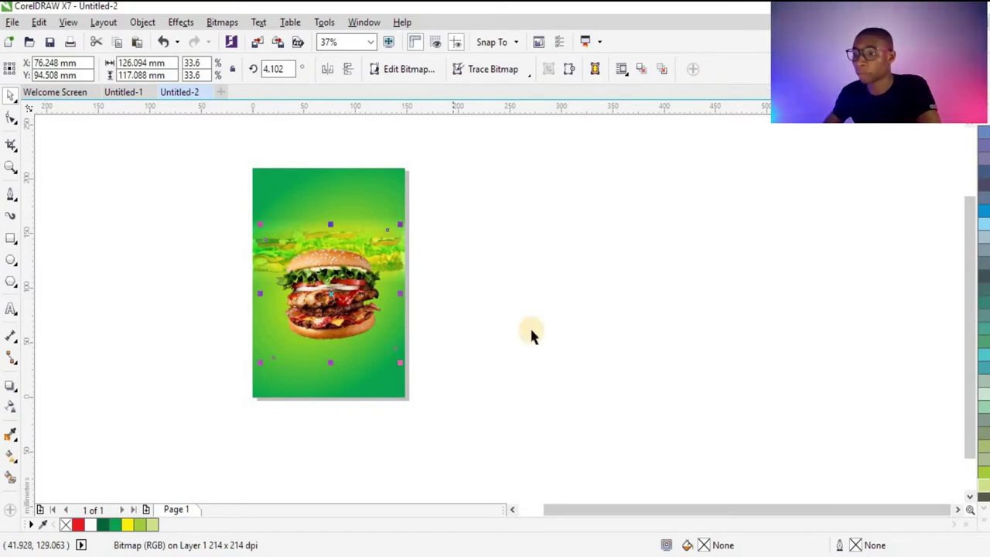
# Add a drop shadow to the single burger and apply the Perspective Bottom Left preset to it.
pyautogui.scroll(2, 318, 270)
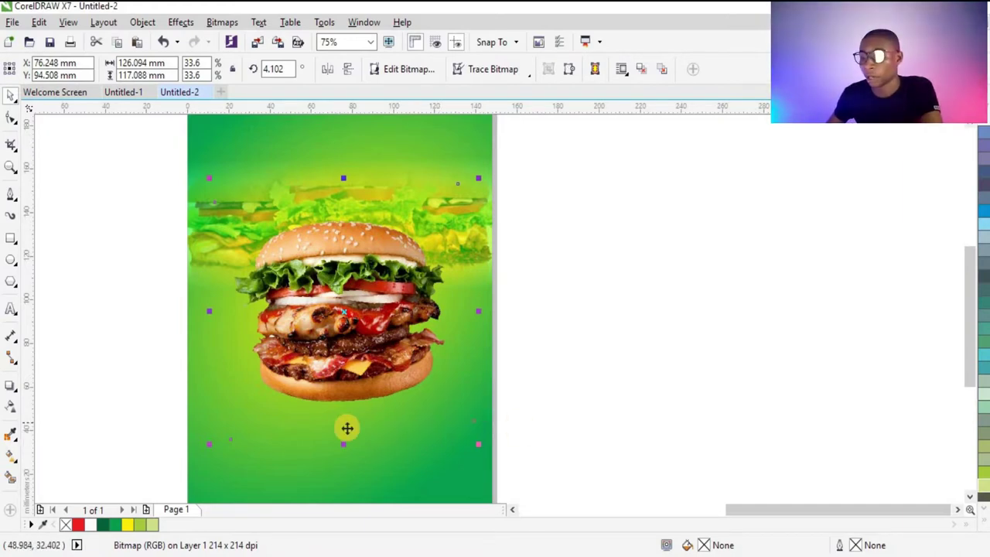
pyautogui.click(11, 384)
pyautogui.moveTo(377, 287); pyautogui.dragTo(338, 464)
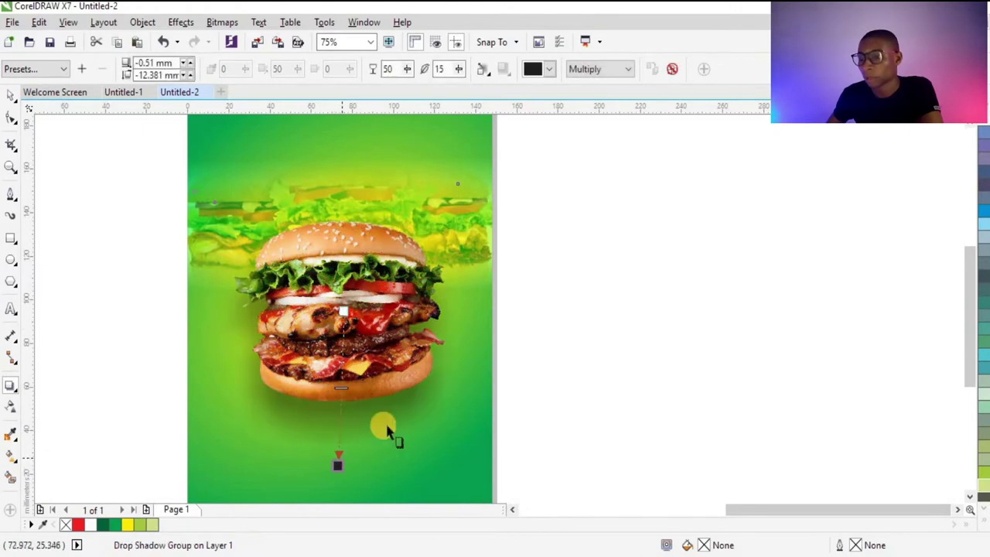
pyautogui.scroll(-2, 405, 327)
pyautogui.scroll(2, 442, 270)
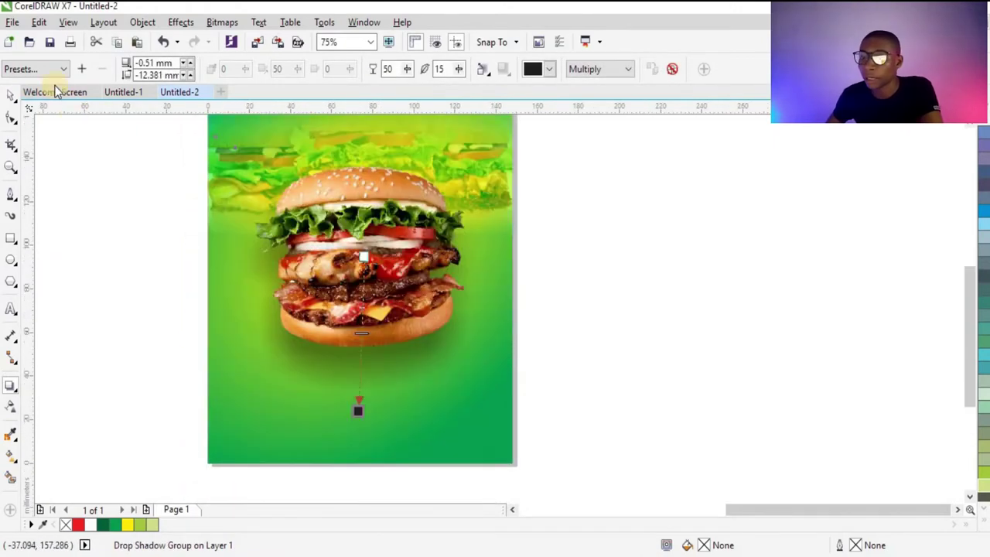
pyautogui.click(48, 70)
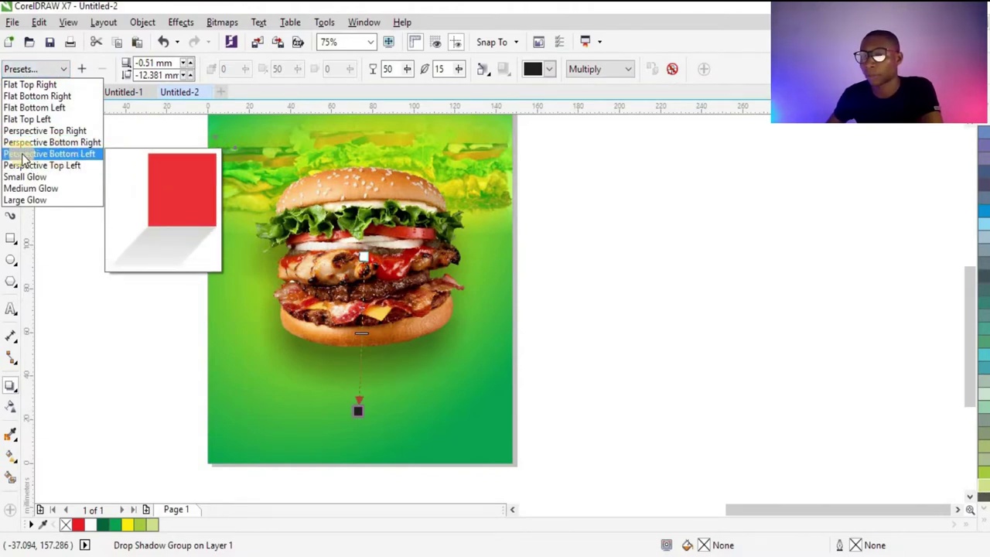
pyautogui.click(68, 154)
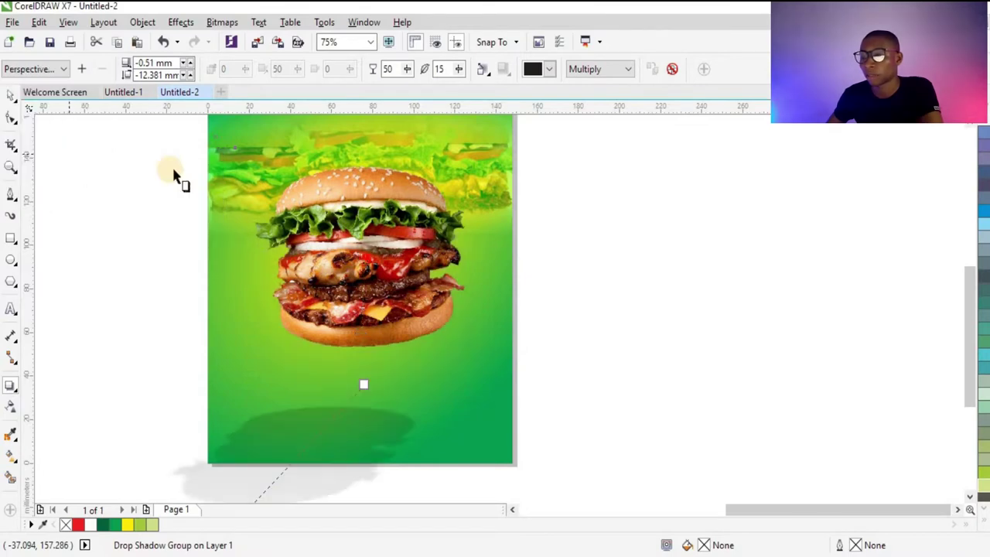
# Redirect the perspective shadow upward so it lies directly beneath the burger's bottom bun.
pyautogui.scroll(-2, 290, 260)
pyautogui.moveTo(261, 390); pyautogui.dragTo(327, 261)
pyautogui.scroll(2, 330, 308)
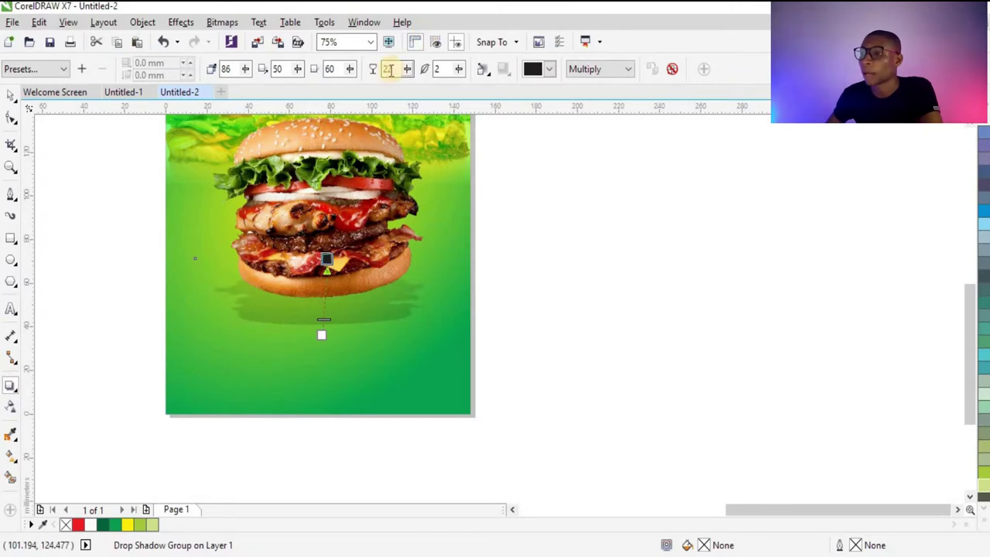
# Set the burger shadow's opacity to 37 and its feathering to 20.
pyautogui.click(418, 74)
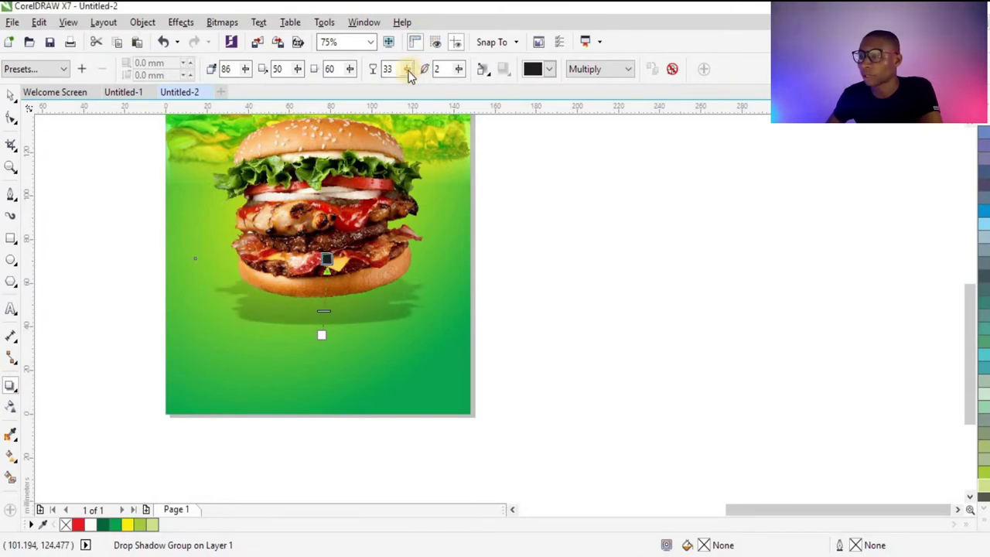
pyautogui.click(410, 71)
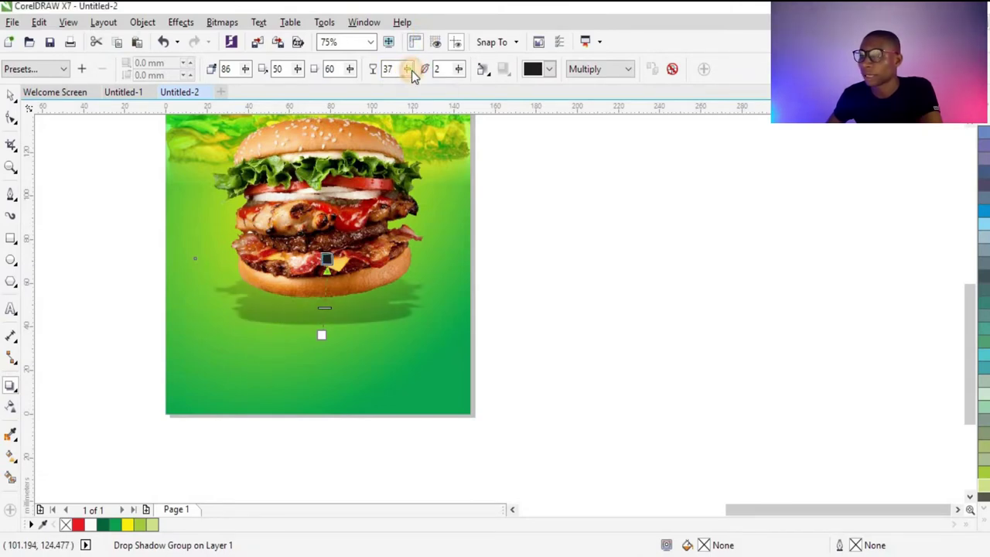
pyautogui.click(459, 70)
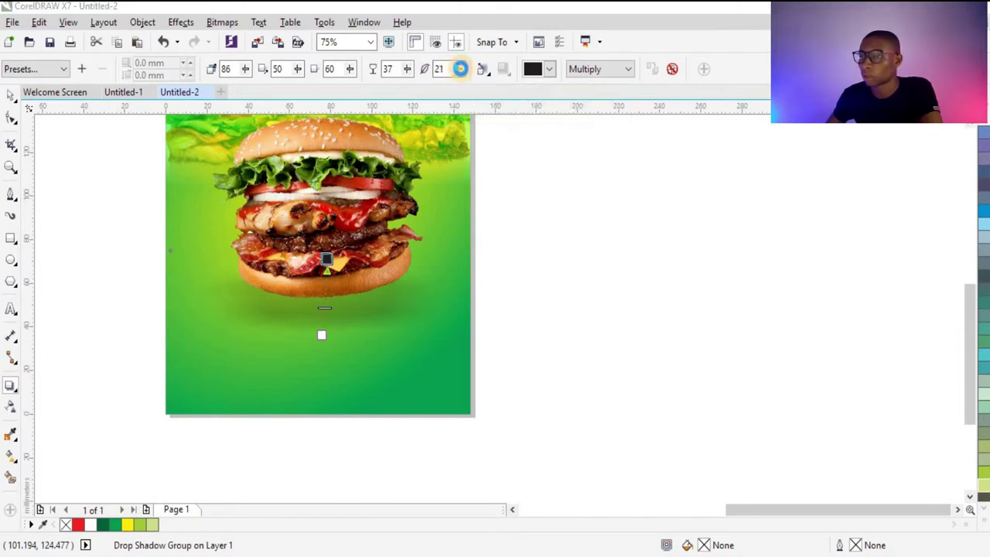
pyautogui.moveTo(462, 69); pyautogui.dragTo(458, 68)
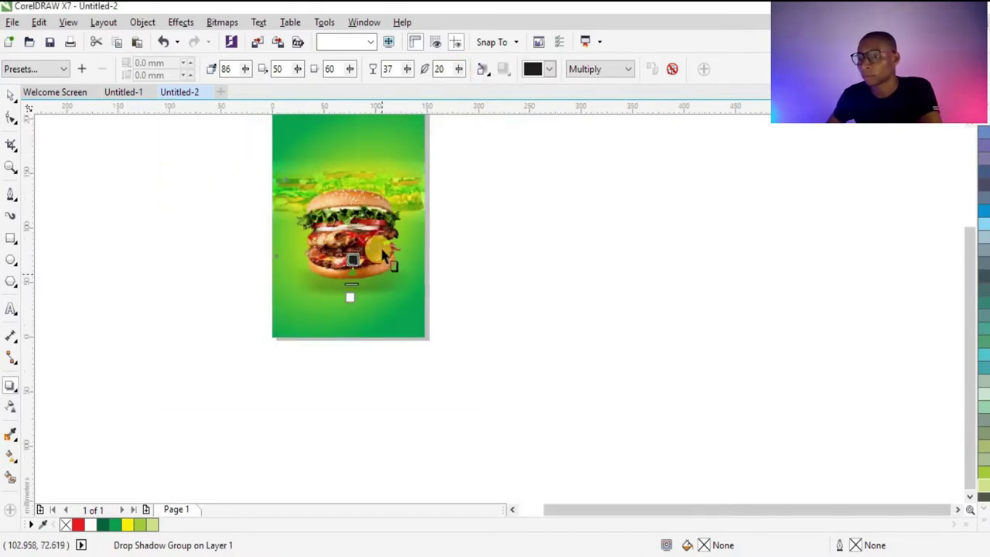
# Darken the shadow beneath the burger by setting its opacity to 49.
pyautogui.click(410, 70)
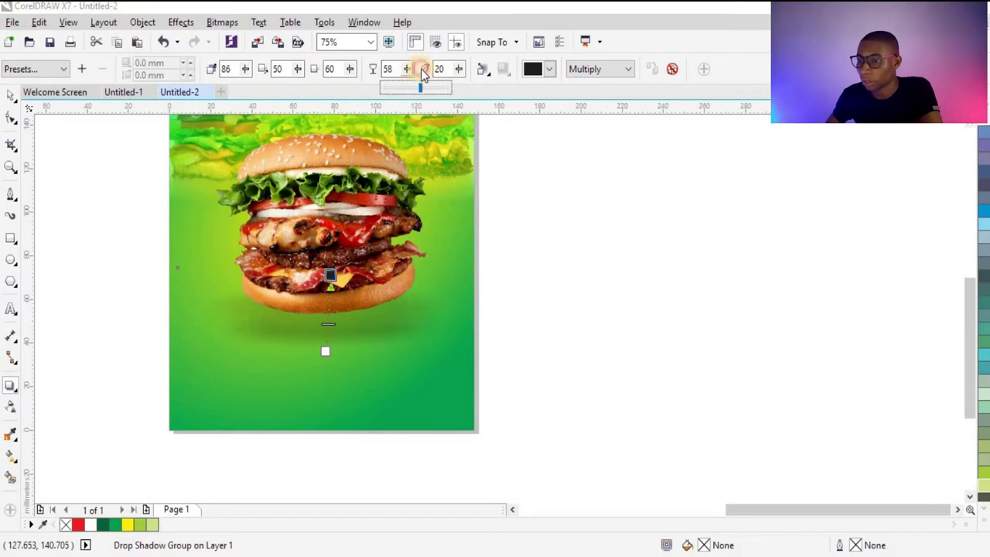
pyautogui.moveTo(424, 74); pyautogui.dragTo(405, 71)
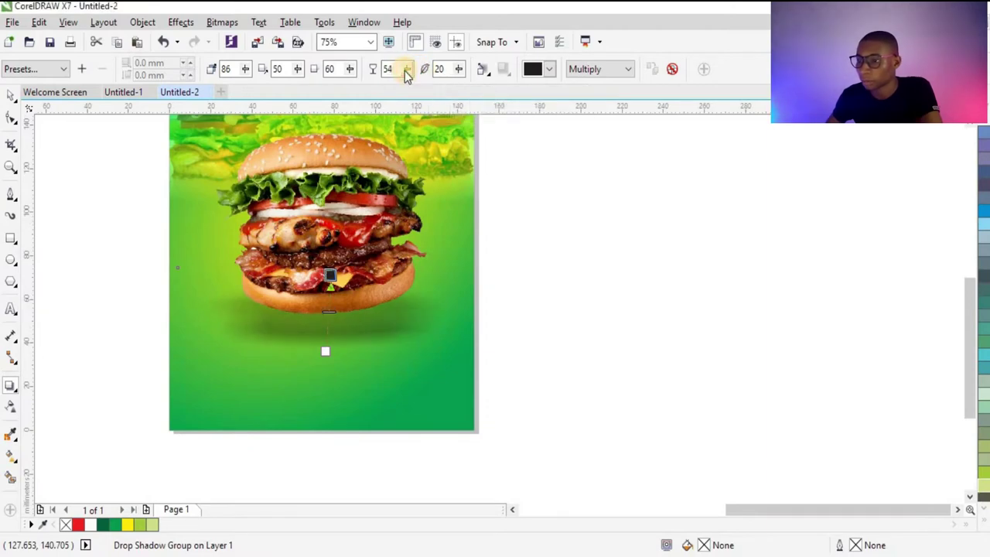
pyautogui.click(407, 70)
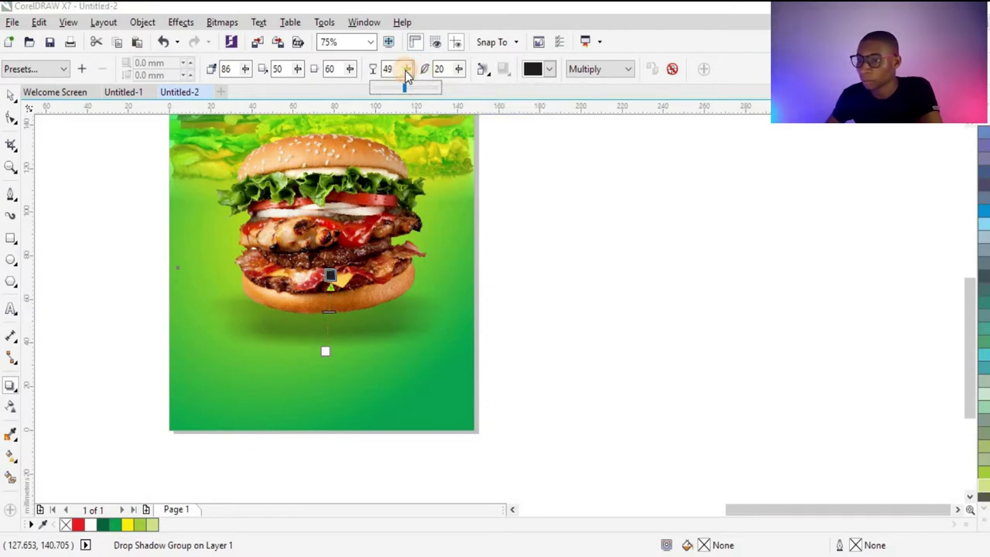
pyautogui.moveTo(406, 70); pyautogui.dragTo(406, 70)
pyautogui.scroll(-4, 431, 159)
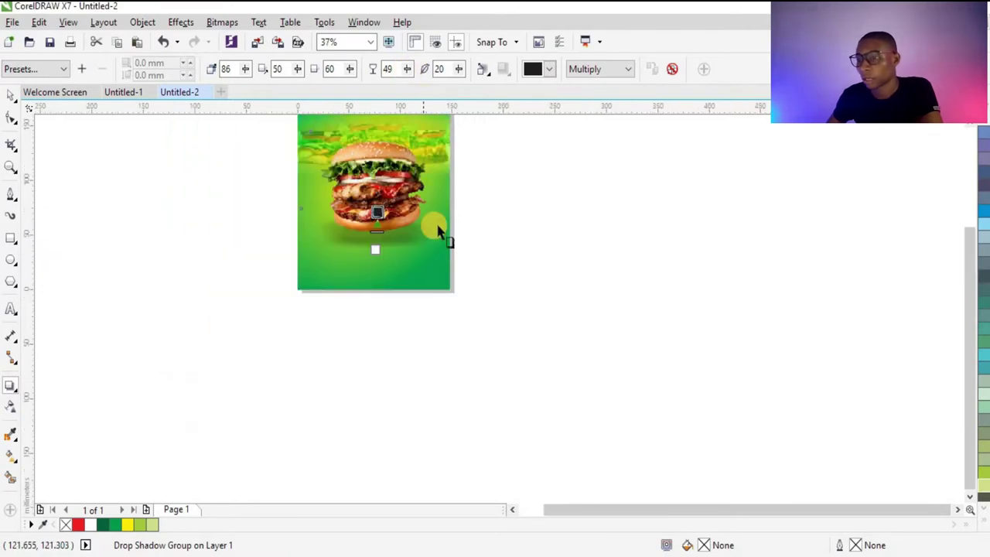
pyautogui.scroll(4, 427, 154)
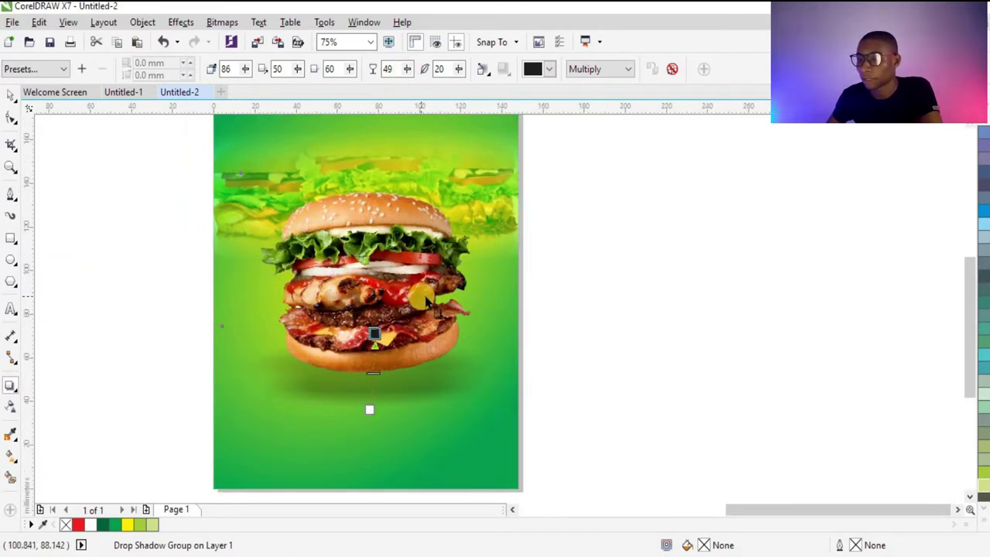
# Move the burger together with its shadow up by about 5 mm.
pyautogui.click(11, 93)
pyautogui.moveTo(328, 347); pyautogui.dragTo(340, 331)
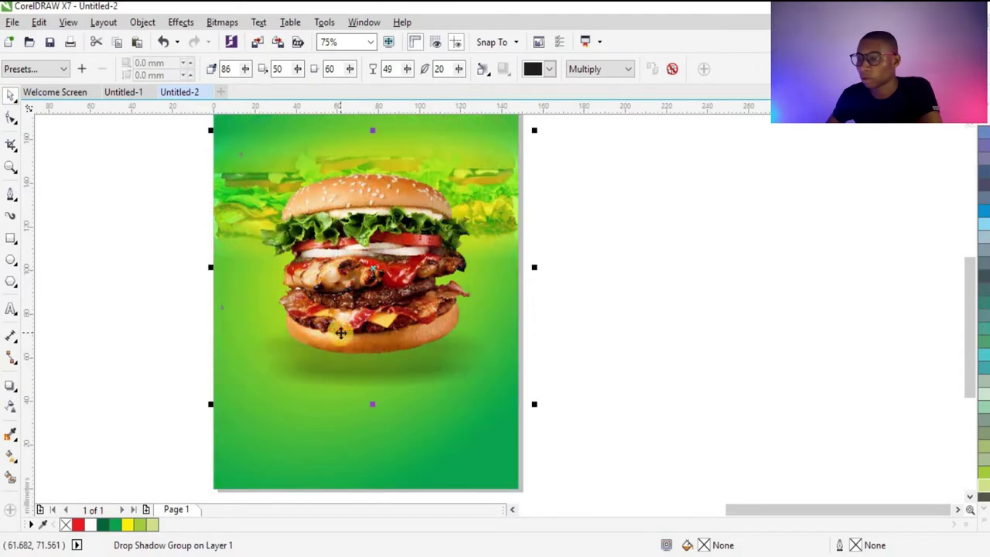
pyautogui.click(345, 319)
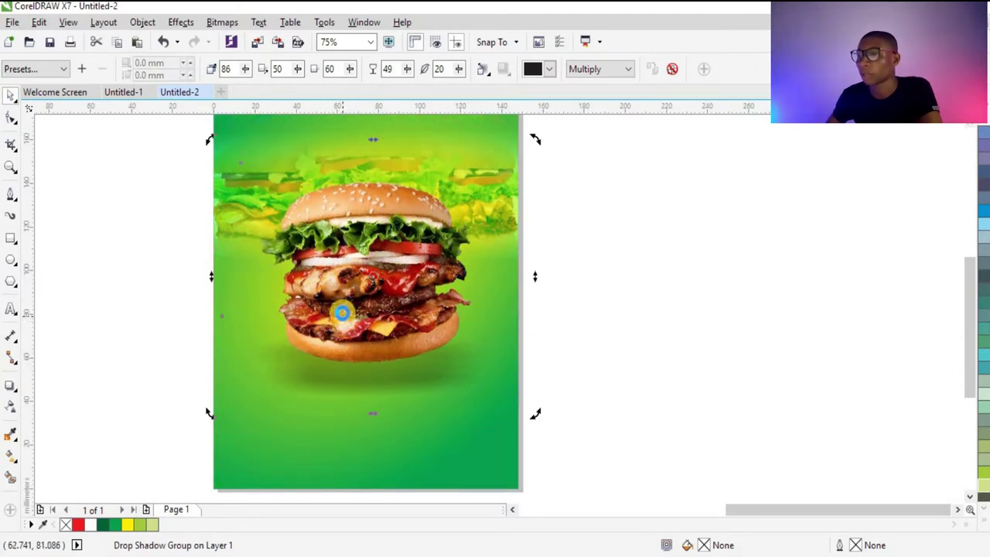
# Reposition the burger together with its shadow so it sits centred horizontally on the page.
pyautogui.scroll(-2, 342, 316)
pyautogui.click(519, 297)
pyautogui.click(349, 331)
pyautogui.scroll(2, 350, 331)
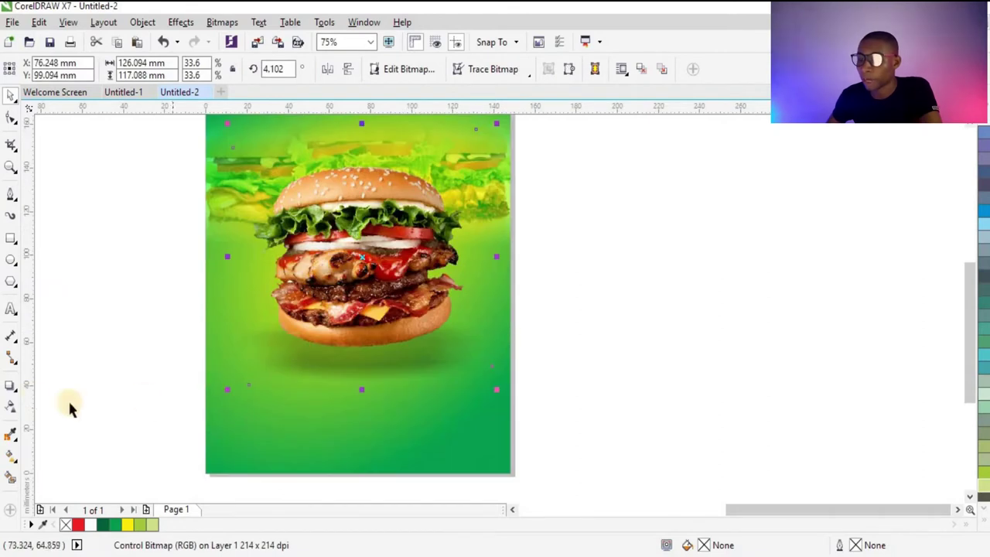
pyautogui.click(13, 387)
pyautogui.moveTo(362, 385); pyautogui.dragTo(366, 308)
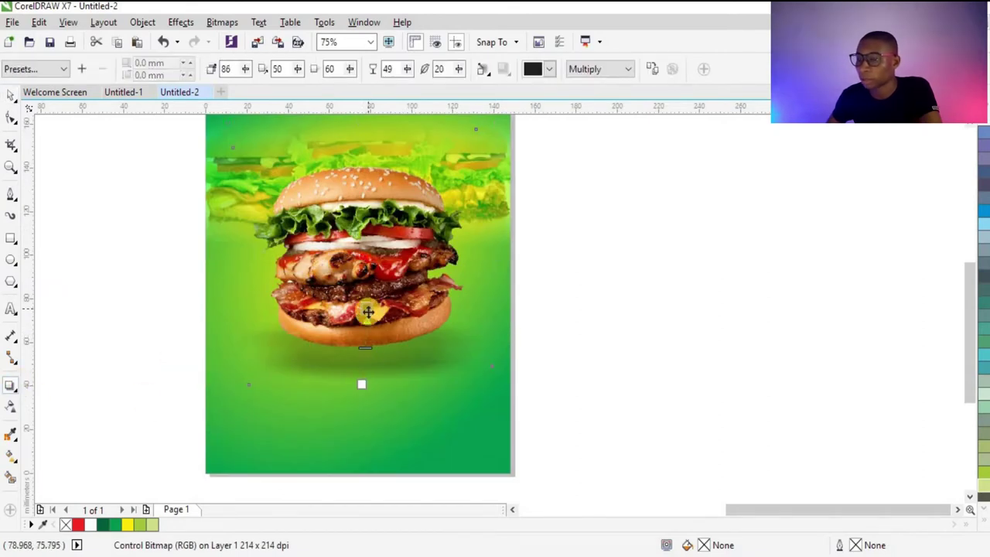
pyautogui.click(10, 95)
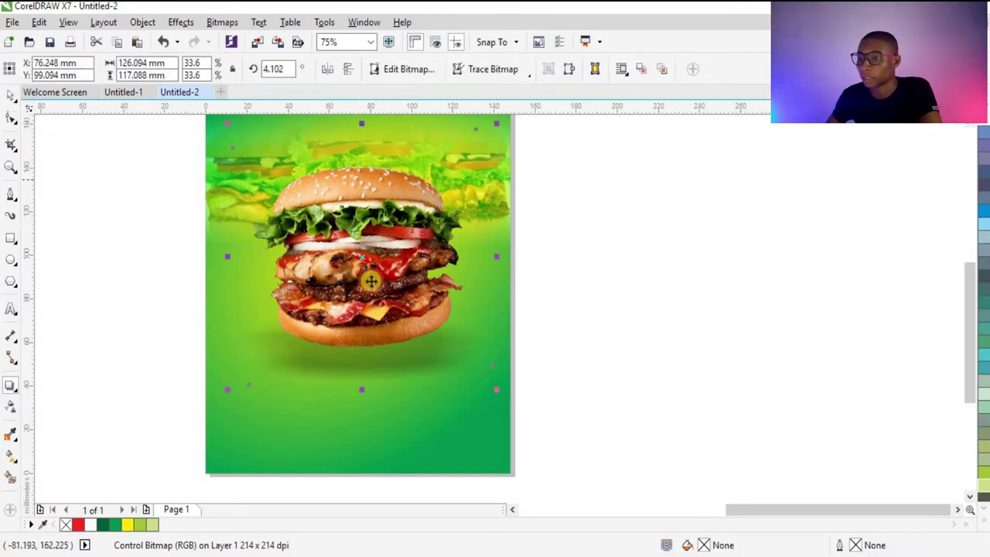
pyautogui.moveTo(371, 269); pyautogui.dragTo(373, 268)
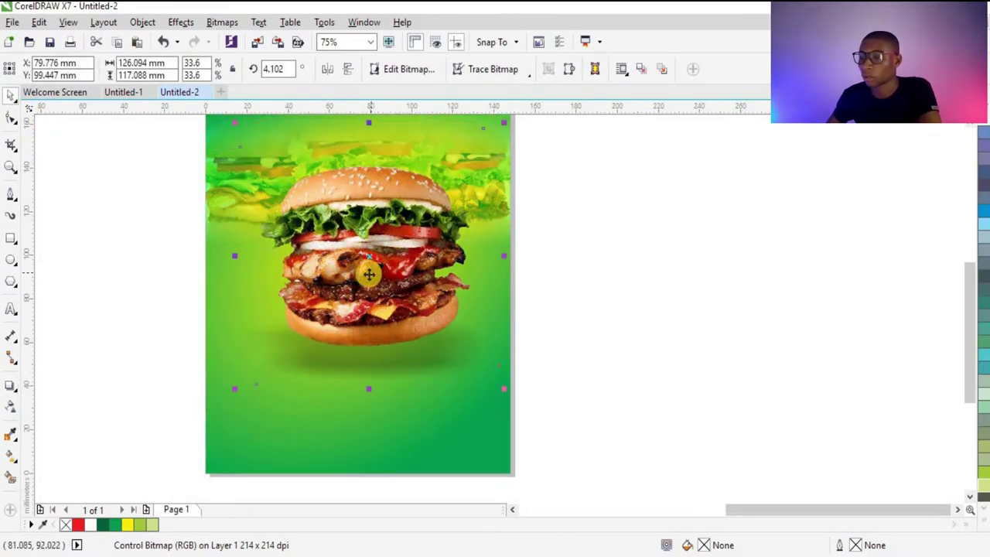
pyautogui.click(11, 384)
pyautogui.moveTo(296, 308); pyautogui.dragTo(353, 276)
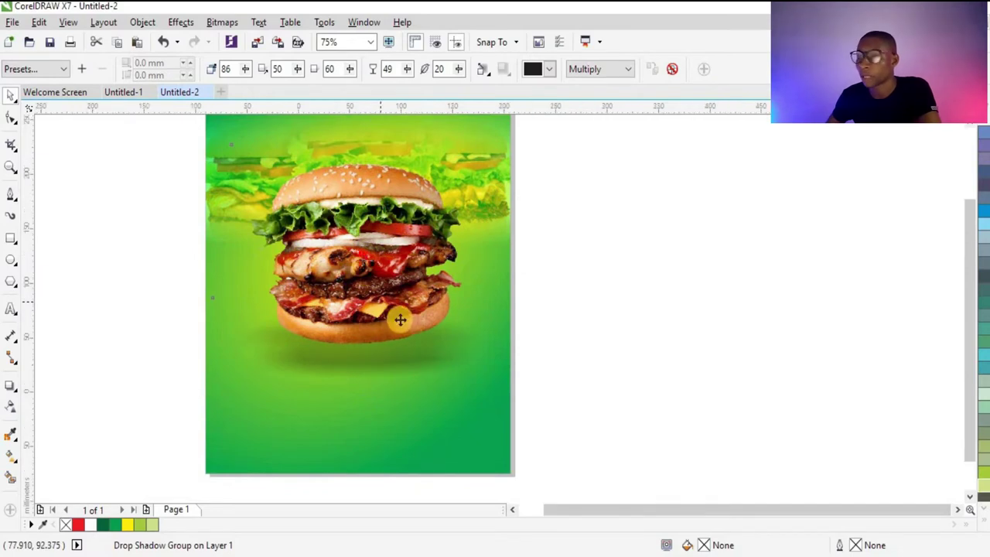
# Adjust the burger's perspective shadow direction to 89 degrees.
pyautogui.scroll(-1, 369, 271)
pyautogui.scroll(1, 370, 271)
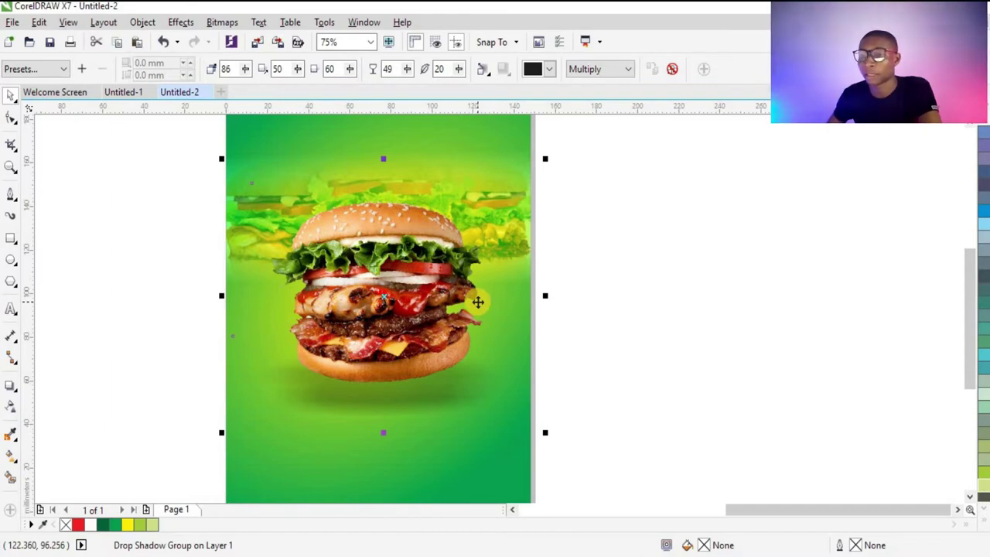
pyautogui.click(10, 384)
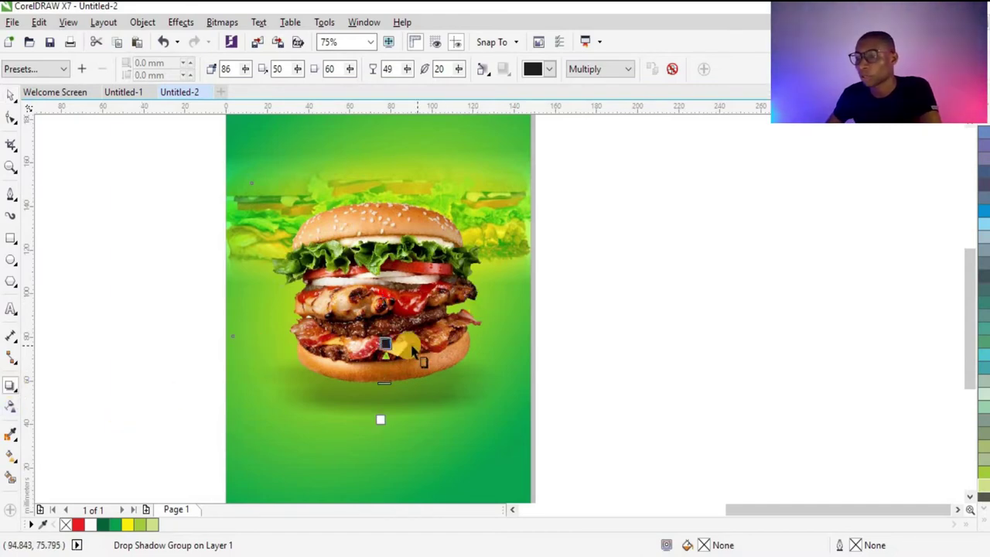
pyautogui.moveTo(392, 339); pyautogui.dragTo(384, 333)
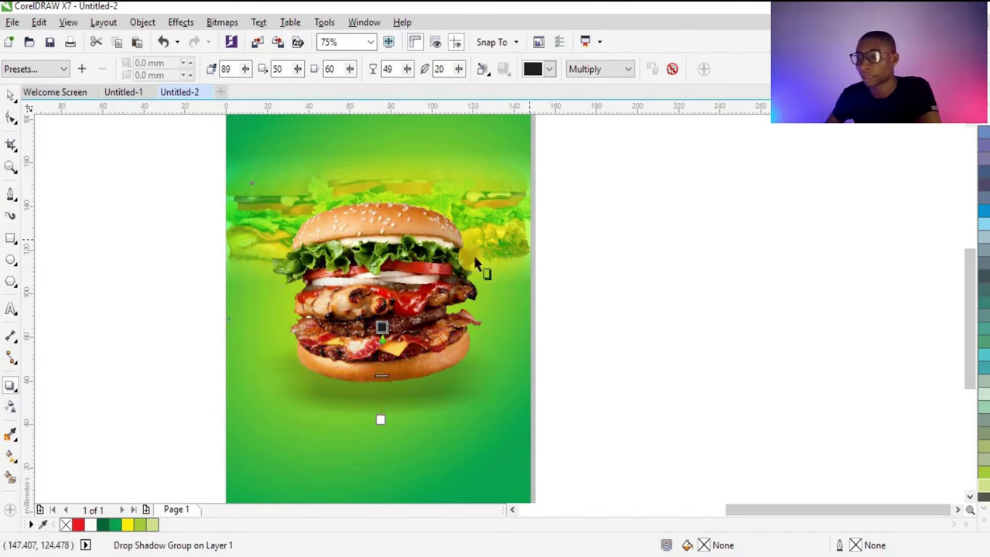
# Break the drop shadow group apart so the burger and its shadow are separate objects.
pyautogui.click(143, 23)
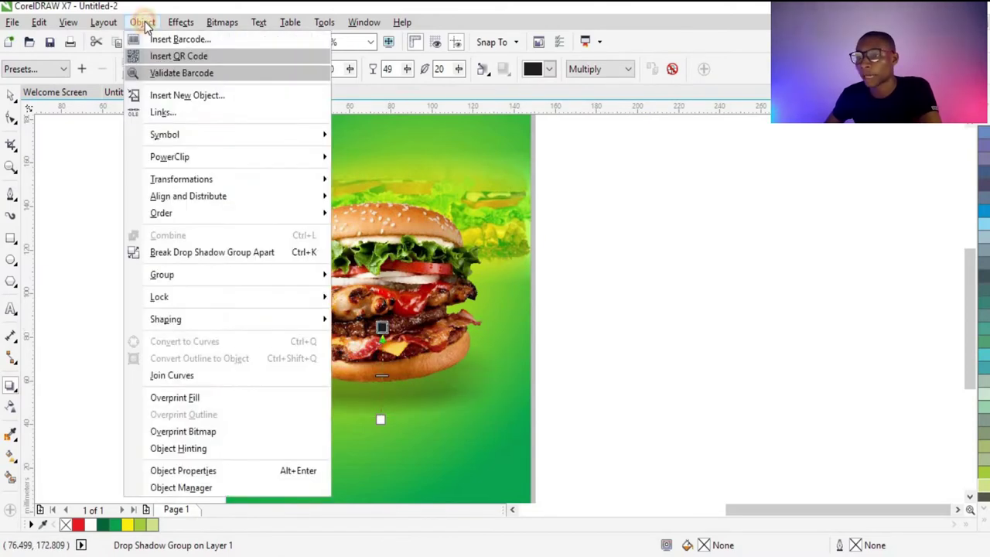
pyautogui.click(221, 261)
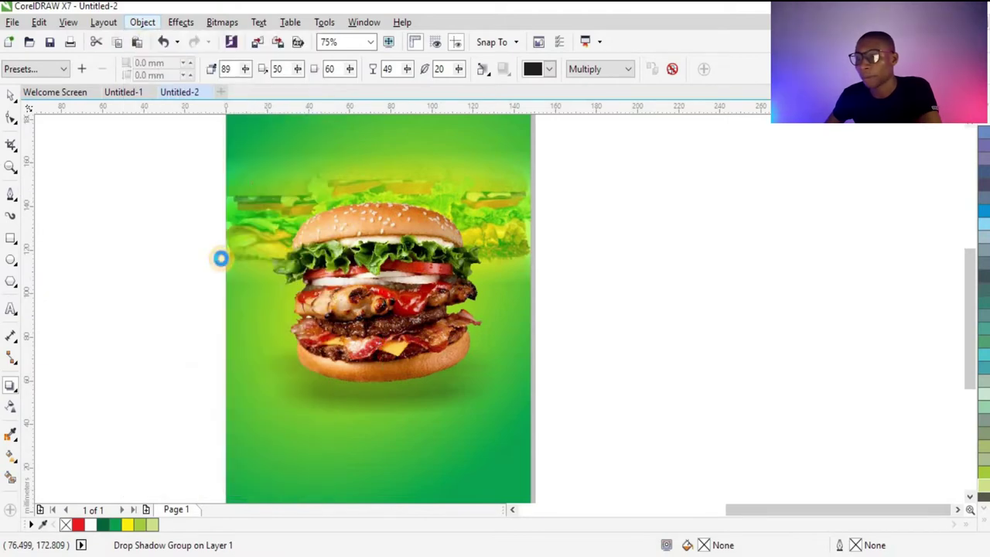
pyautogui.click(12, 98)
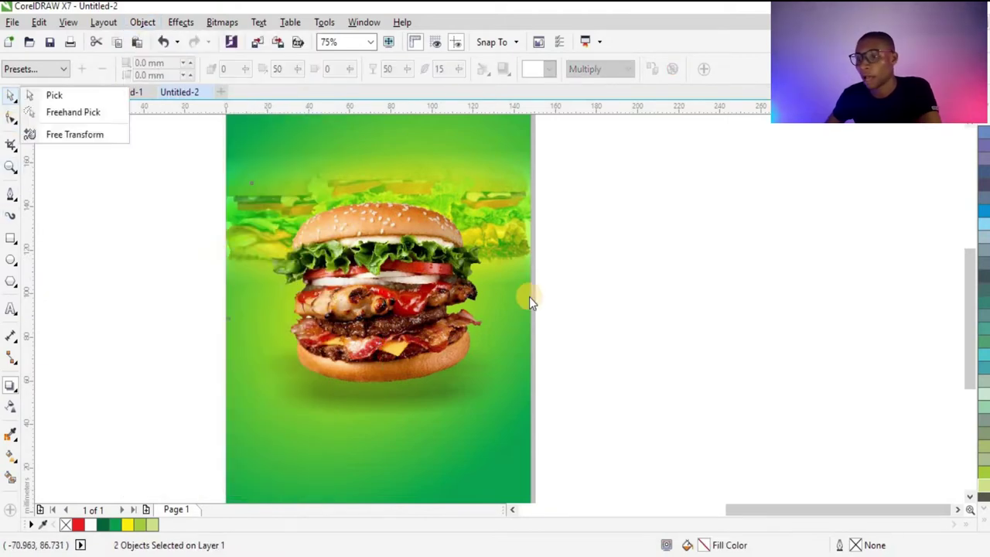
pyautogui.click(81, 108)
# Narrow the separated shadow from both sides to about 138 mm wide, keeping it centred under the burger.
pyautogui.click(621, 278)
pyautogui.click(379, 431)
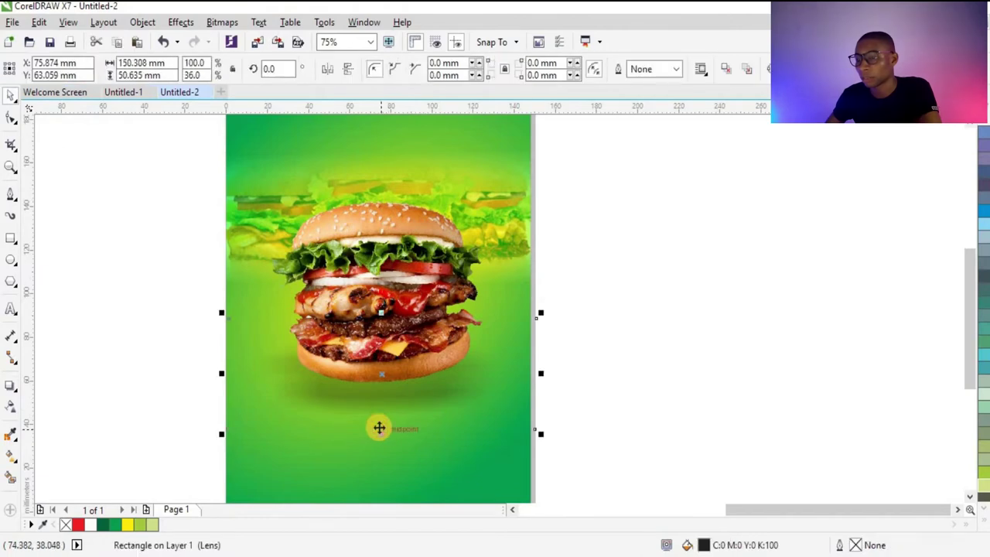
pyautogui.moveTo(380, 426); pyautogui.dragTo(449, 441)
pyautogui.hotkey('ctrl', 'z')
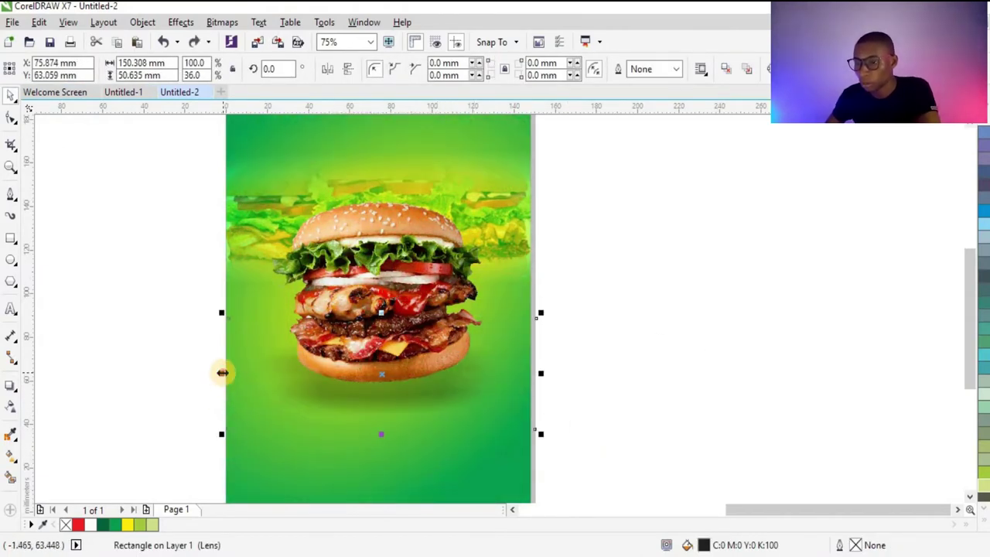
pyautogui.moveTo(222, 373); pyautogui.dragTo(234, 376)
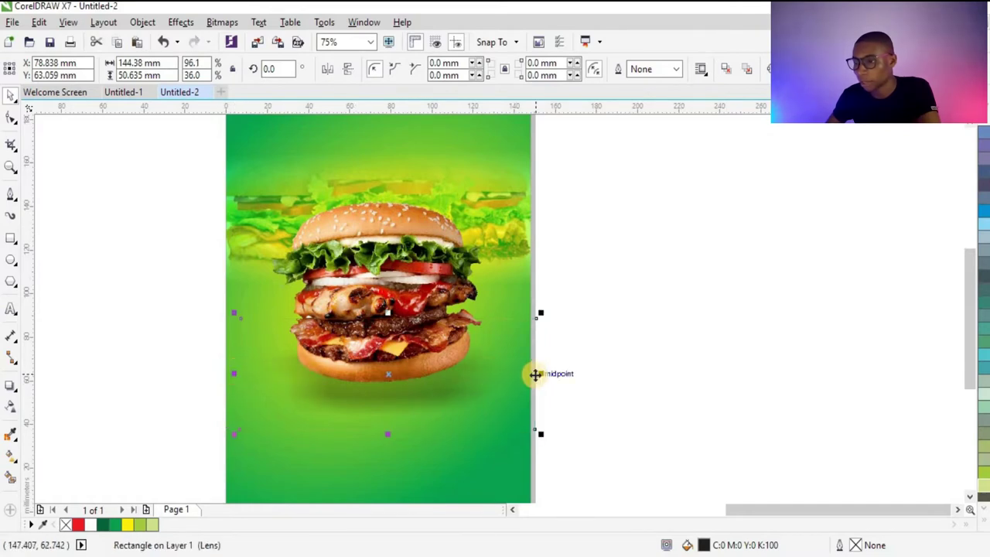
pyautogui.moveTo(540, 374); pyautogui.dragTo(531, 371)
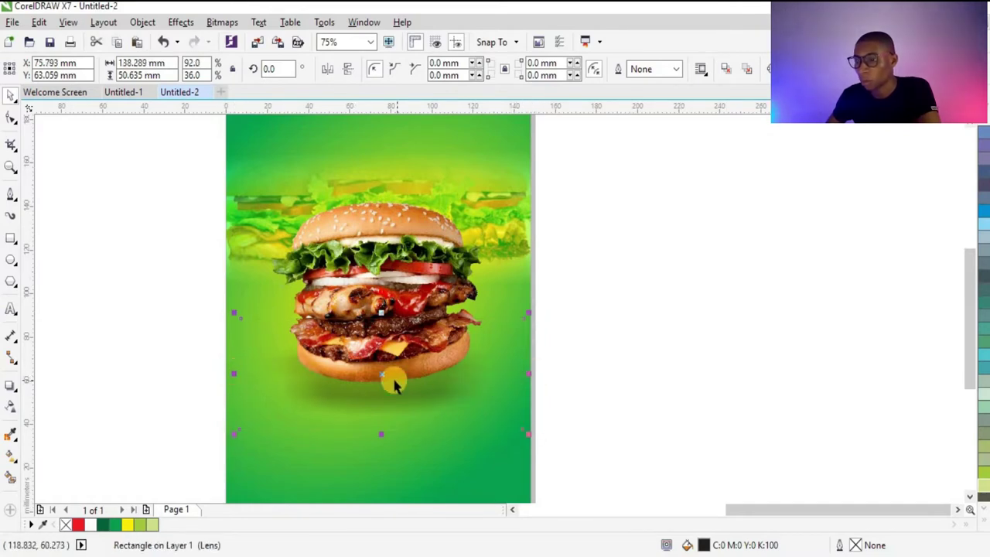
pyautogui.scroll(-1, 539, 323)
pyautogui.press('Escape')
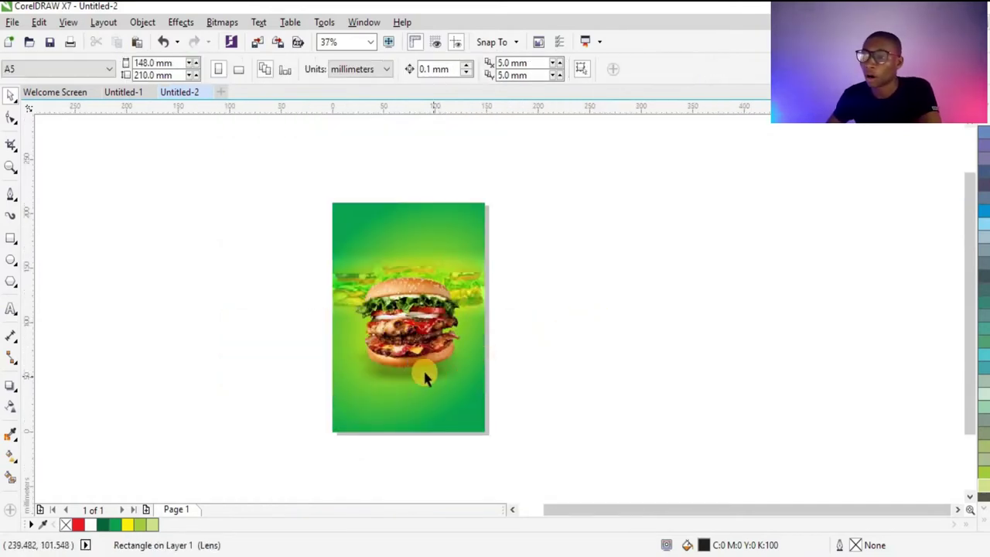
# Add the two-line artistic text "Delight Burger" beside the page and set its font to James Stroker.
pyautogui.scroll(1, 426, 376)
pyautogui.scroll(-1, 491, 347)
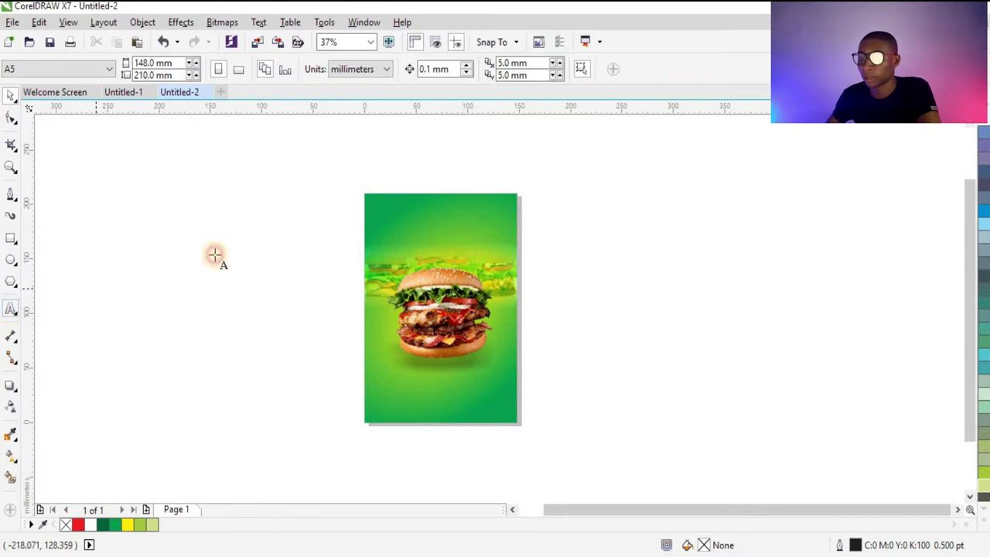
pyautogui.click(250, 283)
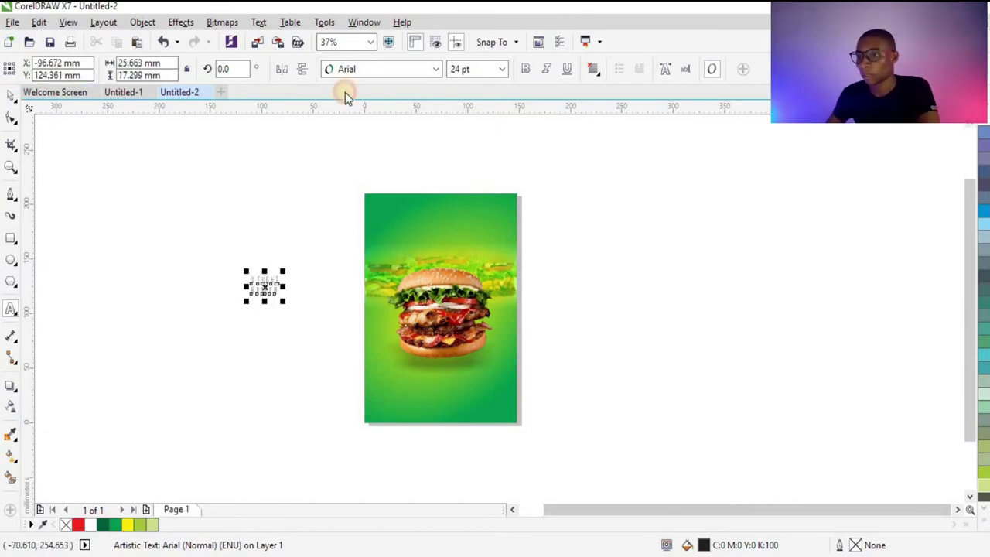
pyautogui.click(352, 69)
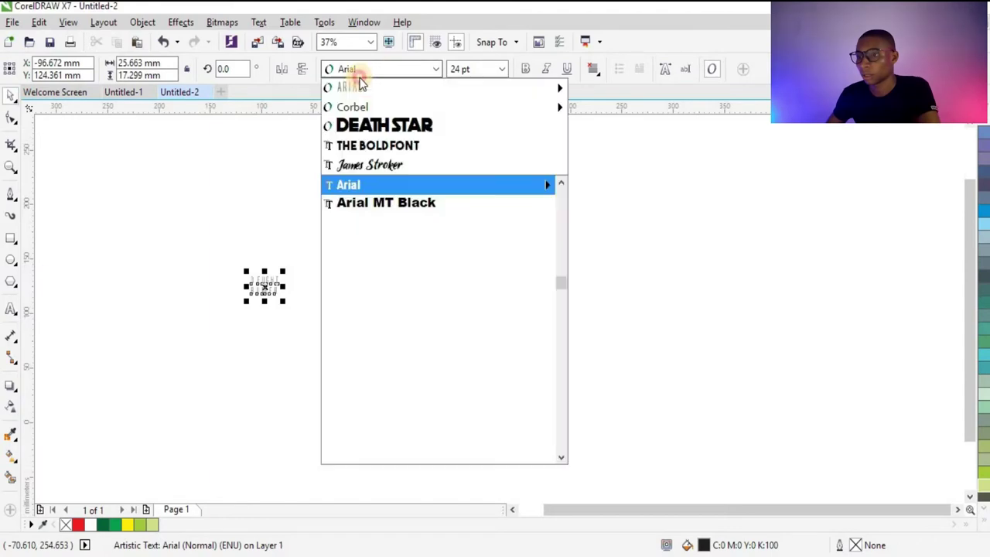
pyautogui.click(387, 167)
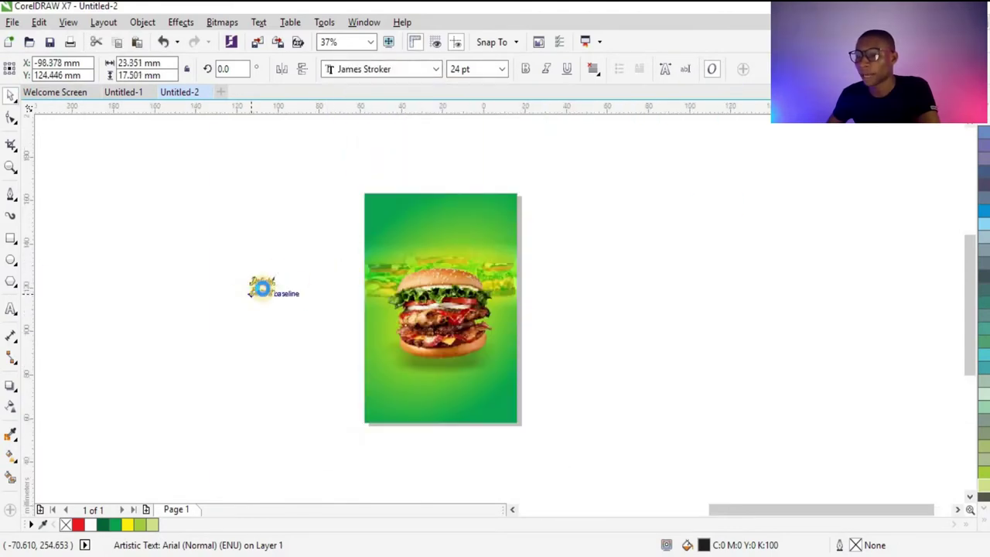
# Tighten the line spacing of the "Delight Burger" text so the two lines nearly interlock.
pyautogui.scroll(4, 285, 274)
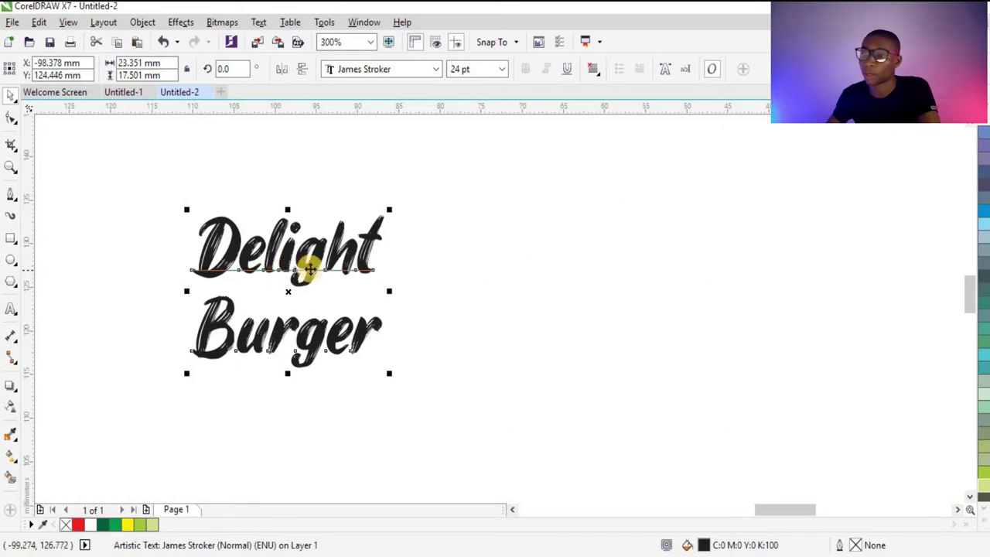
pyautogui.scroll(4, 210, 267)
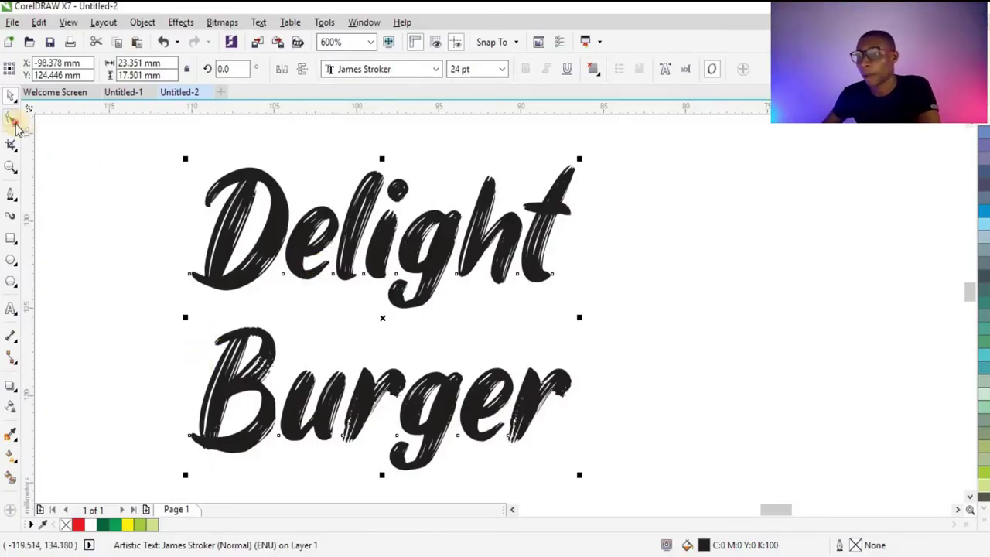
pyautogui.click(16, 124)
pyautogui.click(82, 117)
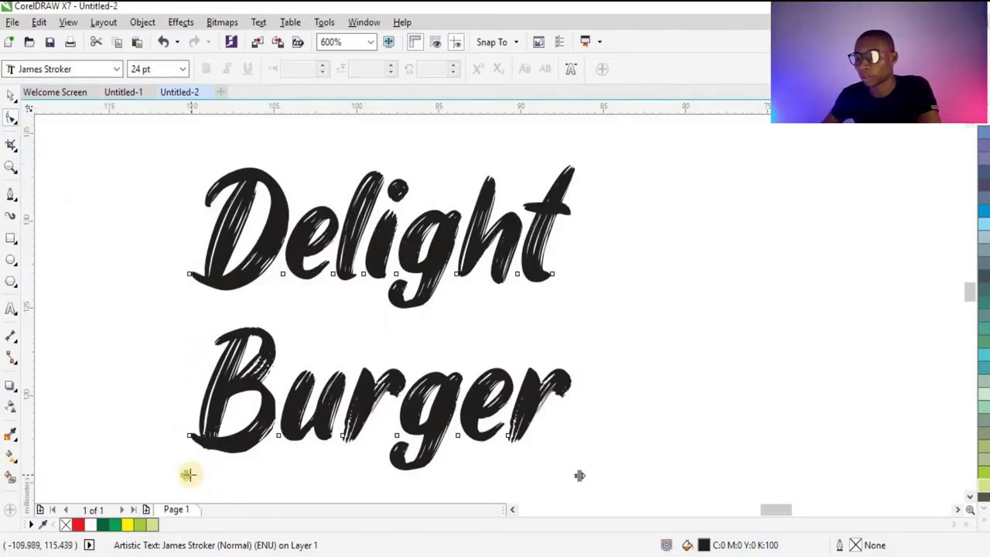
pyautogui.moveTo(188, 475); pyautogui.dragTo(212, 358)
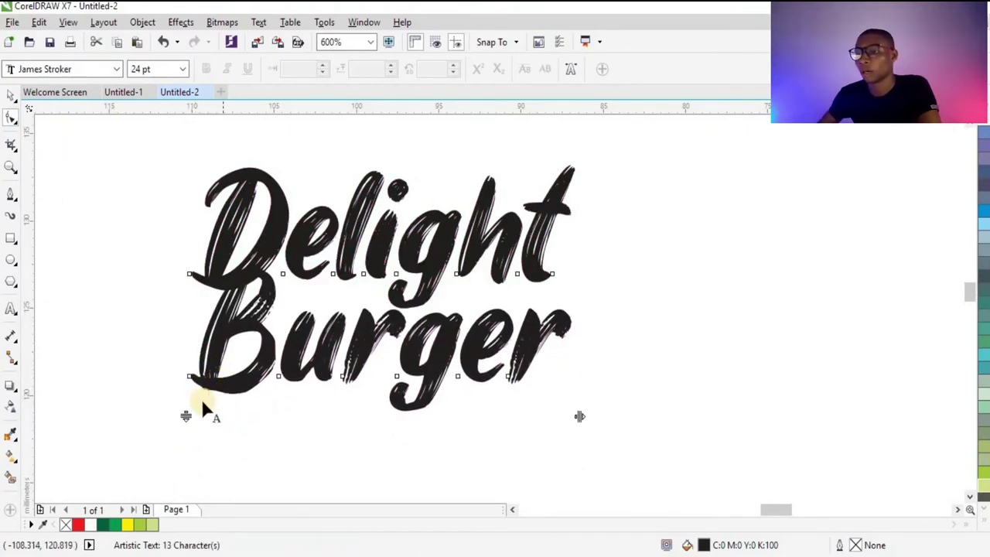
# Place the "Delight Burger" text above the burger, enlarged to about 64 pt and centred horizontally on the background.
pyautogui.click(10, 93)
pyautogui.scroll(-5, 213, 345)
pyautogui.moveTo(224, 340); pyautogui.dragTo(656, 169)
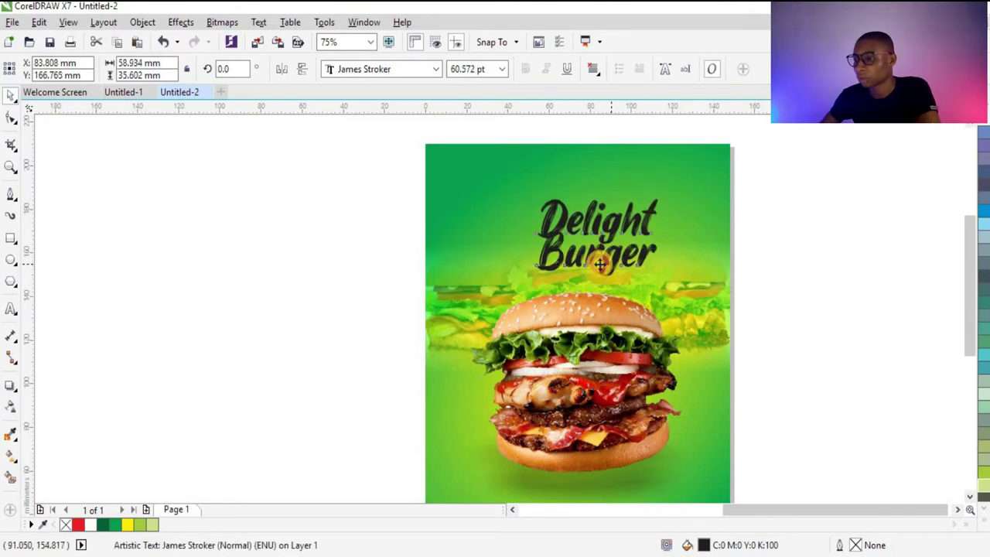
pyautogui.moveTo(600, 264); pyautogui.dragTo(629, 253)
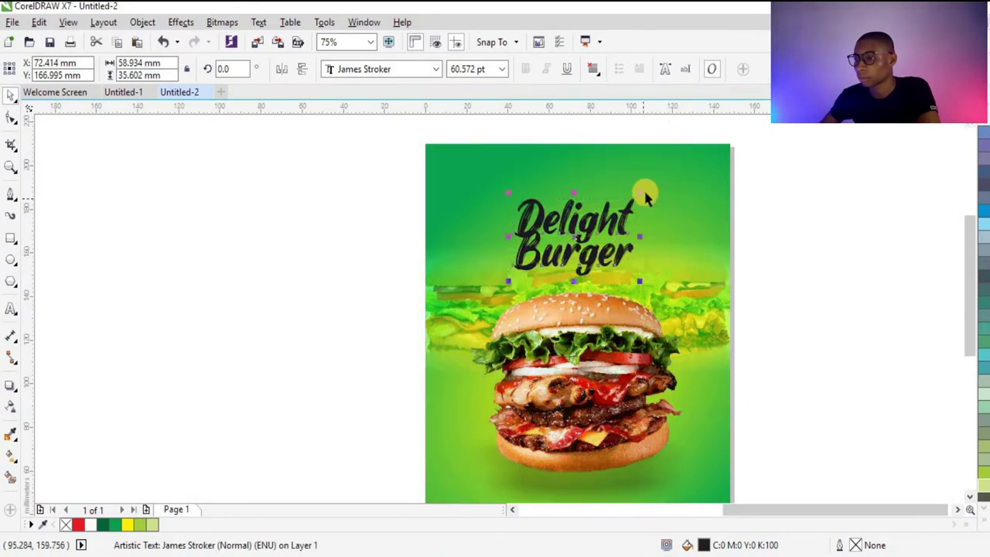
pyautogui.moveTo(645, 188); pyautogui.dragTo(668, 228)
pyautogui.keyDown('shift'); pyautogui.click(668, 225); pyautogui.keyUp('shift')
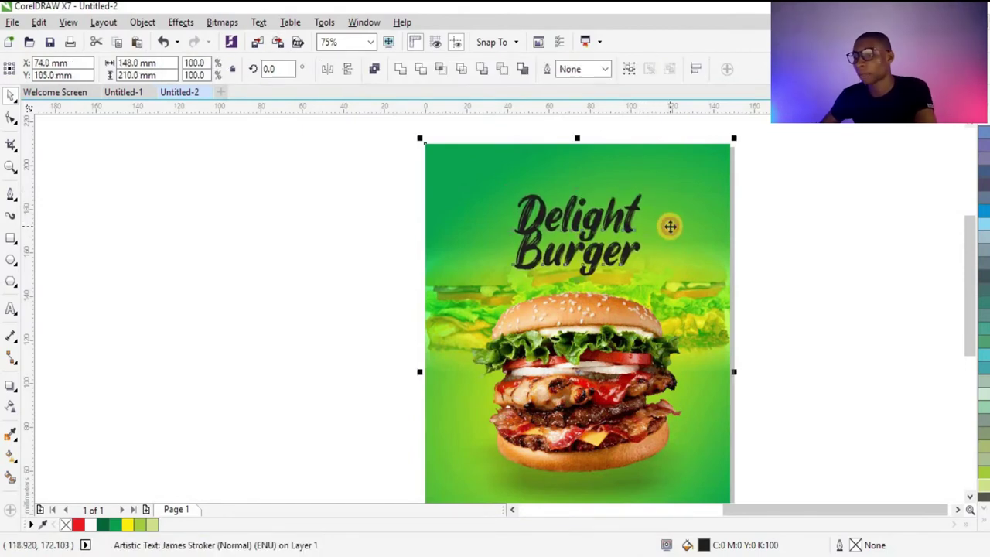
# Fill the "Delight Burger" text with white.
pyautogui.click(617, 253)
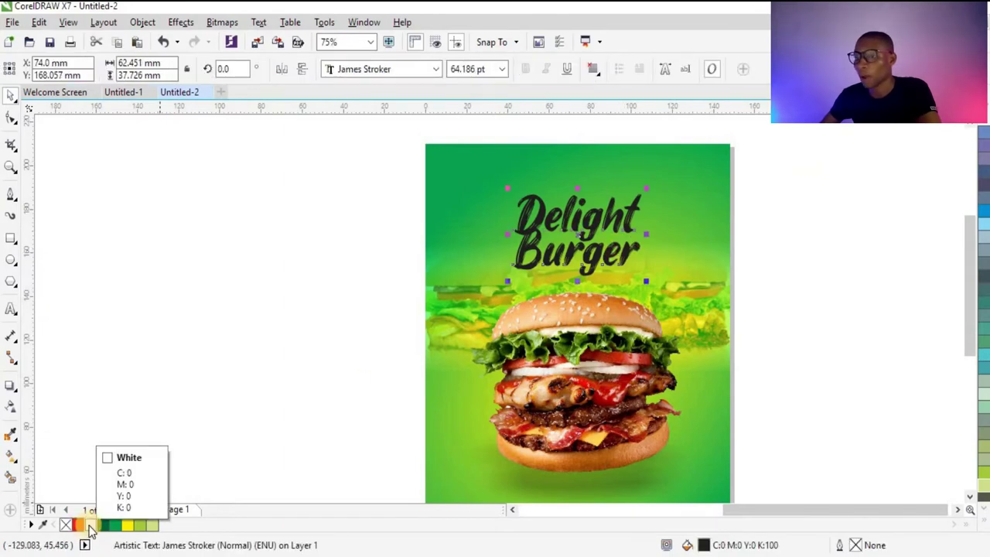
pyautogui.click(91, 526)
pyautogui.scroll(1, 609, 208)
pyautogui.scroll(1, 610, 208)
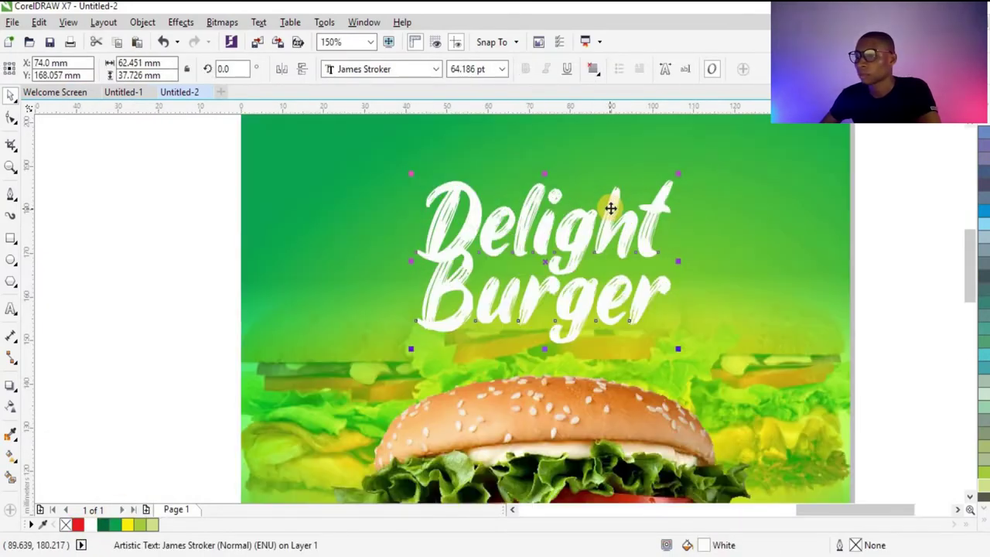
pyautogui.scroll(-1, 613, 272)
pyautogui.press('Escape')
pyautogui.scroll(-1, 613, 272)
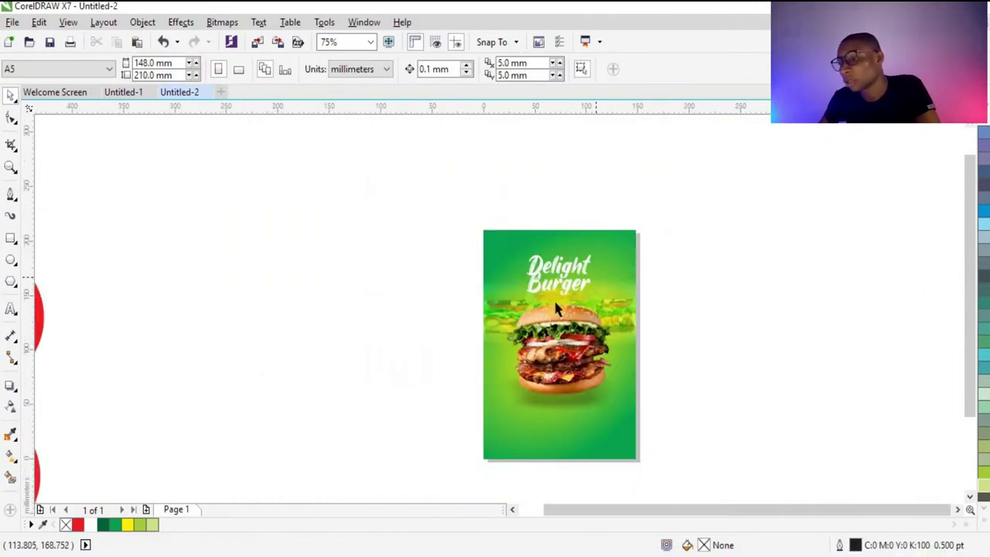
# Apply a one-step outside contour with a 2.0 mm offset and black fill to the "Delight Burger" text.
pyautogui.scroll(1, 582, 276)
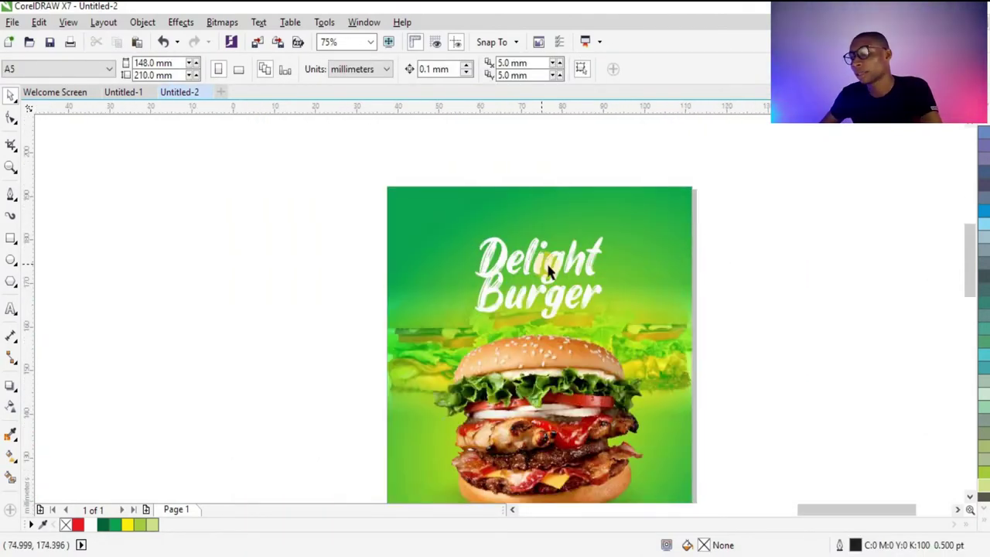
pyautogui.scroll(2, 551, 267)
pyautogui.click(554, 272)
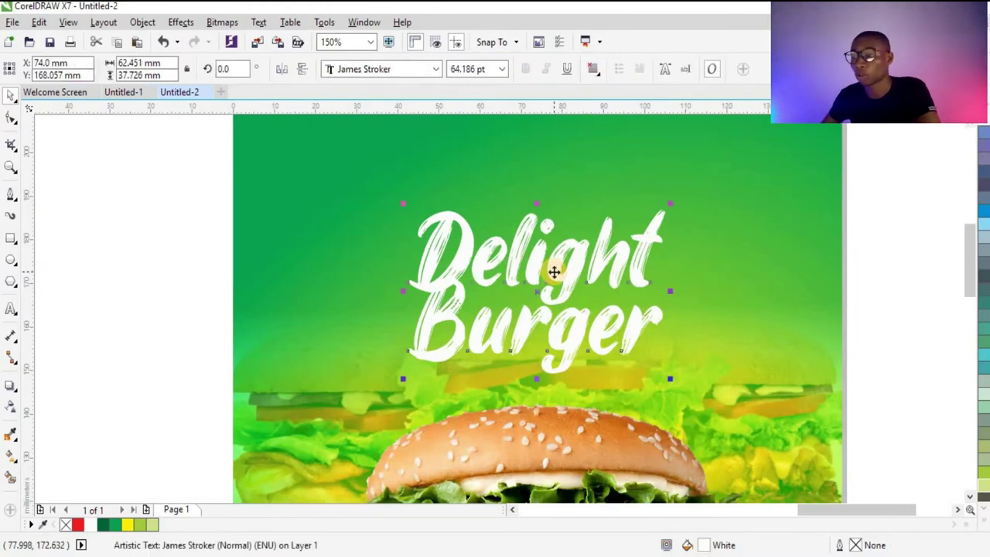
pyautogui.click(12, 386)
pyautogui.click(59, 402)
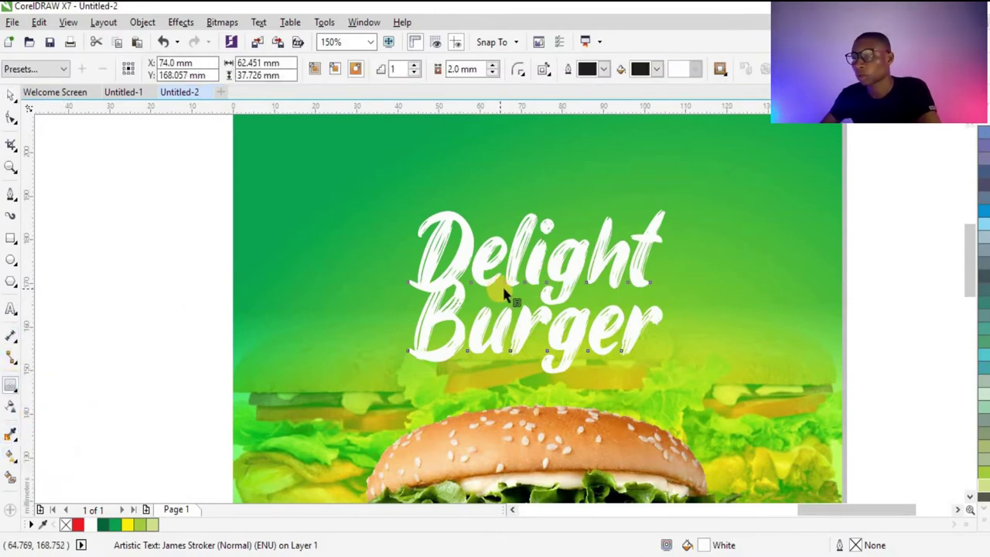
pyautogui.click(355, 69)
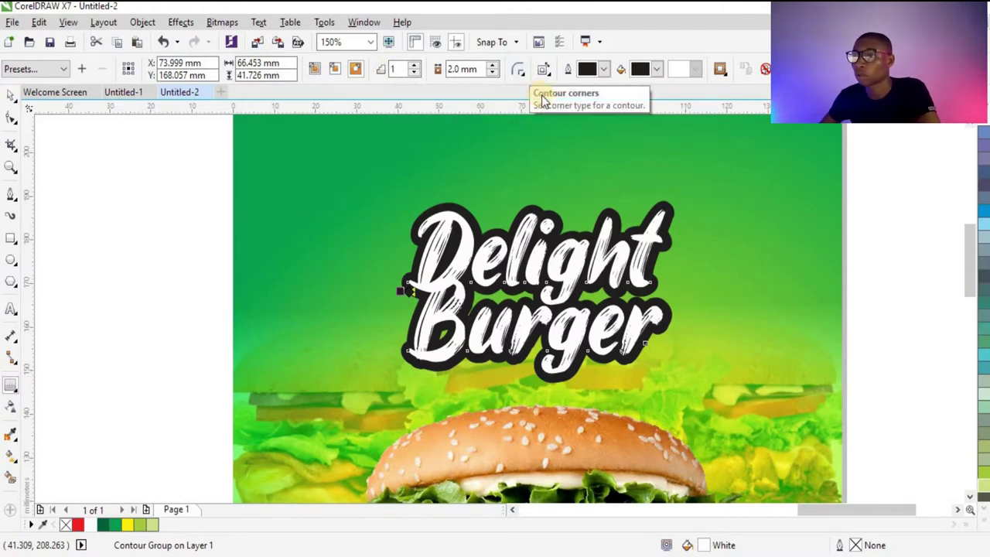
# Set the corner type of the "Delight Burger" contour to round corners.
pyautogui.click(518, 72)
pyautogui.click(517, 71)
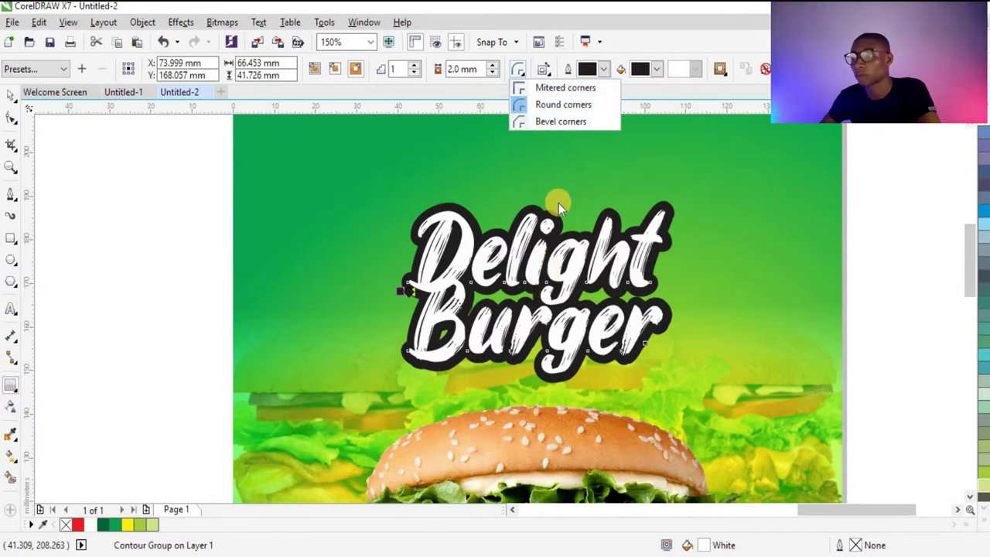
pyautogui.click(564, 106)
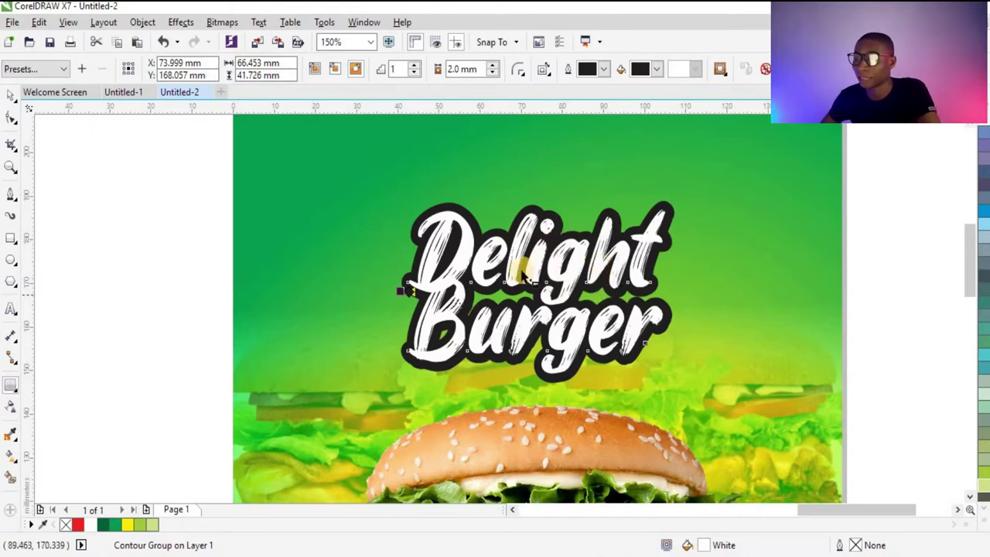
# Break the contour group apart so the black contour and the "Delight Burger" text are separate objects, and deselect both.
pyautogui.click(142, 22)
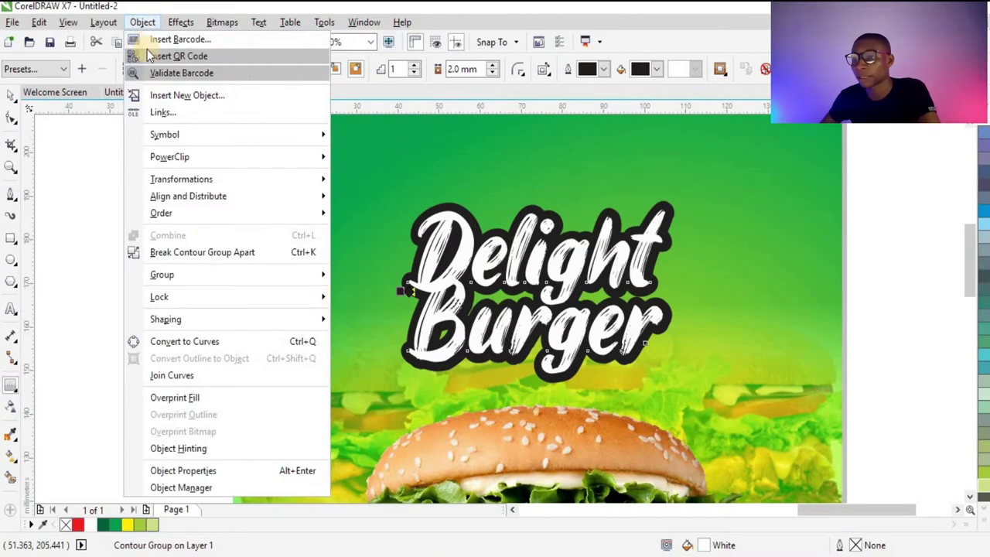
pyautogui.click(199, 253)
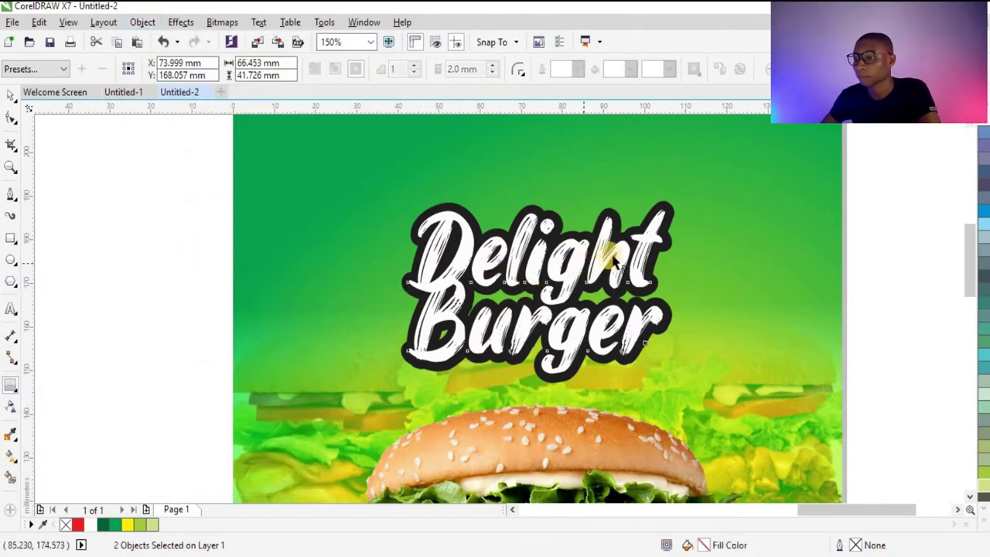
pyautogui.click(10, 95)
pyautogui.click(140, 353)
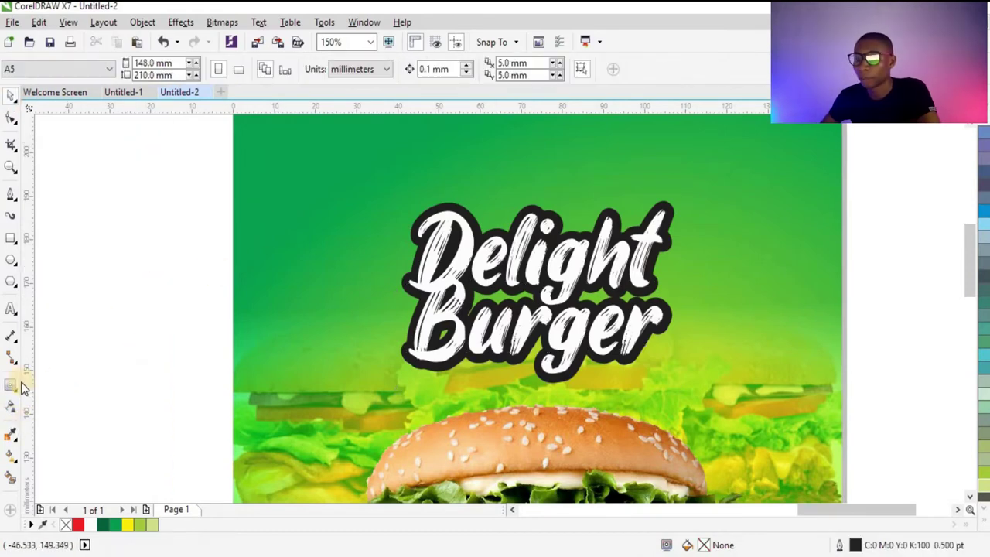
# Sample the green (C:95 M:0 Y:100 K:0) from the background's upper corner and fill the black contour shape with it.
pyautogui.click(11, 438)
pyautogui.scroll(-2, 637, 216)
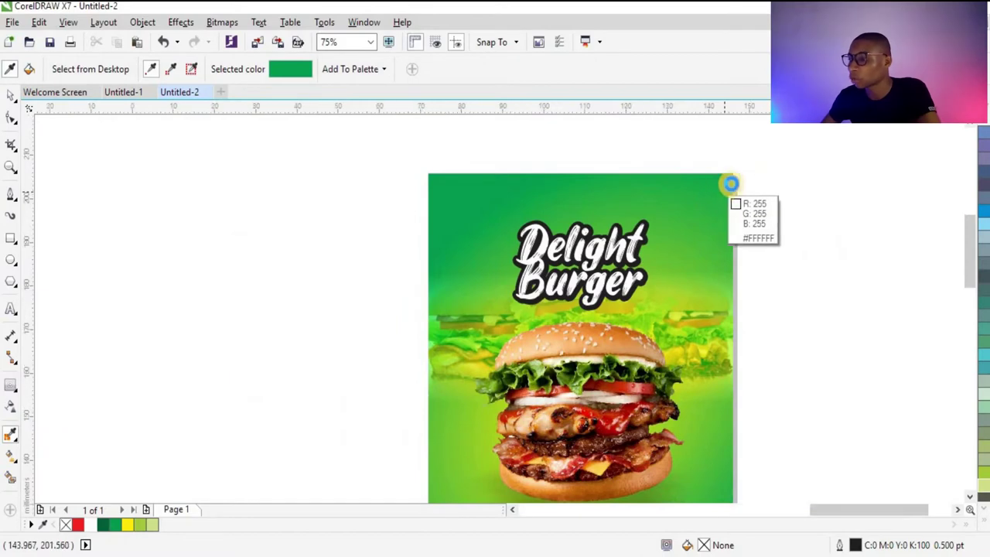
pyautogui.scroll(2, 731, 183)
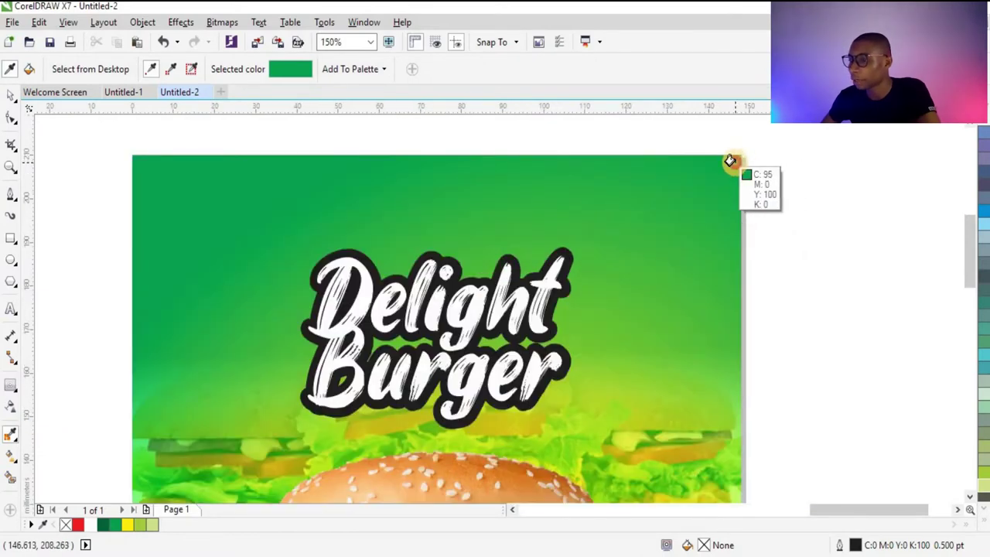
pyautogui.scroll(2, 634, 217)
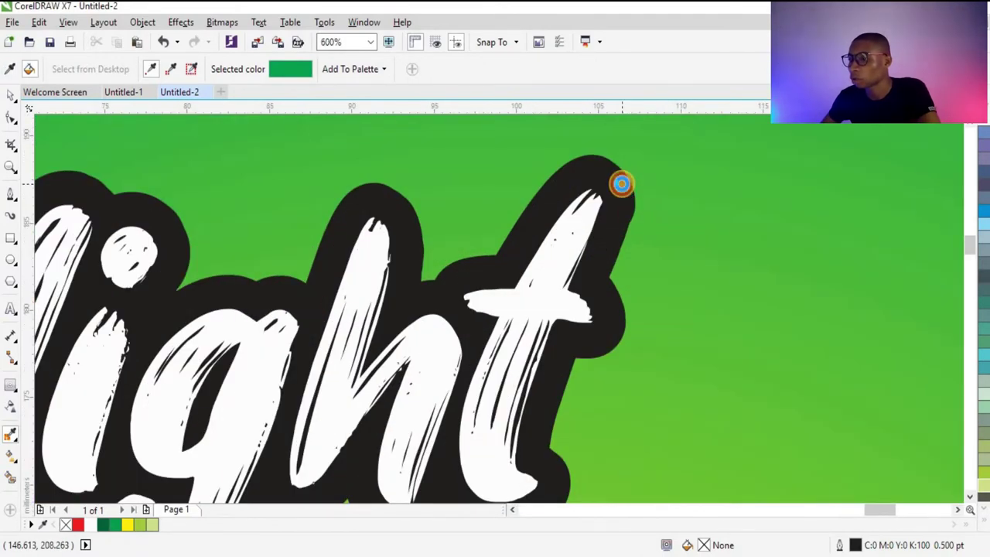
pyautogui.click(622, 183)
pyautogui.scroll(-2, 627, 180)
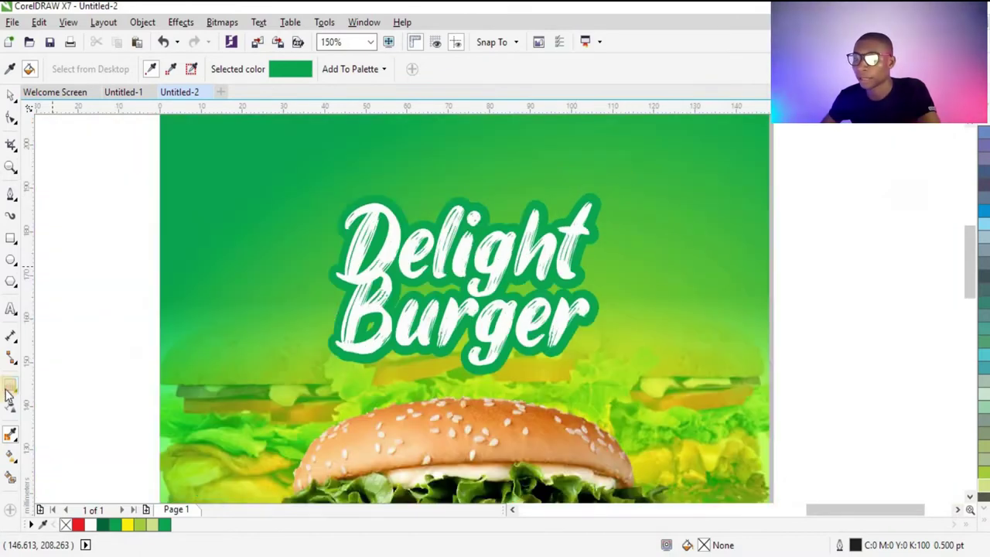
# Add a drop shadow to the green contour shape, offset about 2.6 mm straight down.
pyautogui.click(10, 391)
pyautogui.click(62, 385)
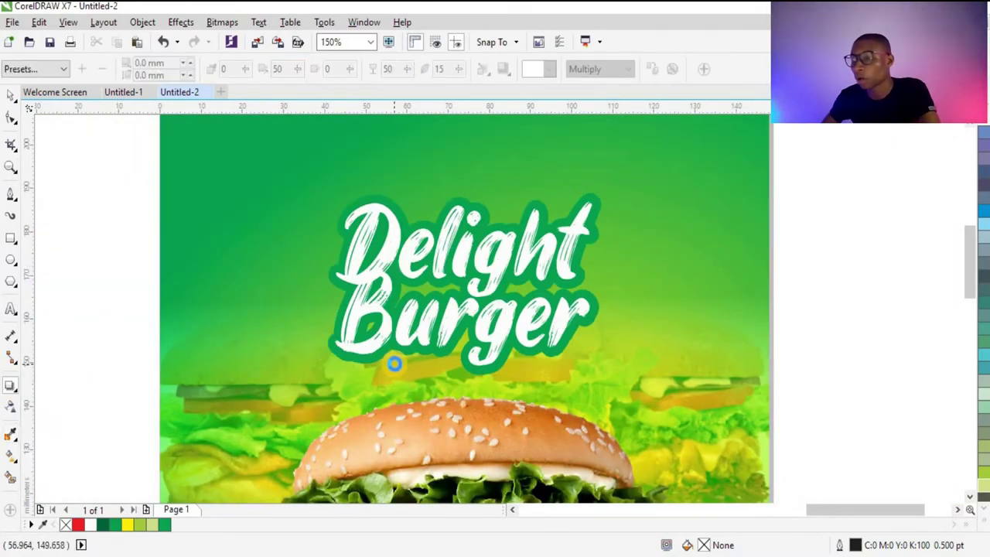
pyautogui.scroll(1, 395, 363)
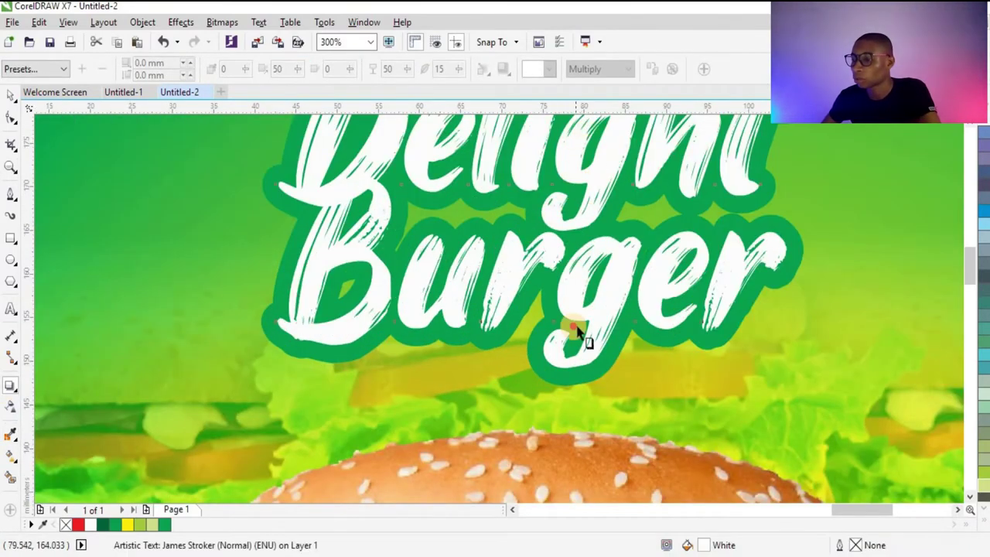
pyautogui.moveTo(533, 202); pyautogui.dragTo(531, 364)
pyautogui.click(597, 292)
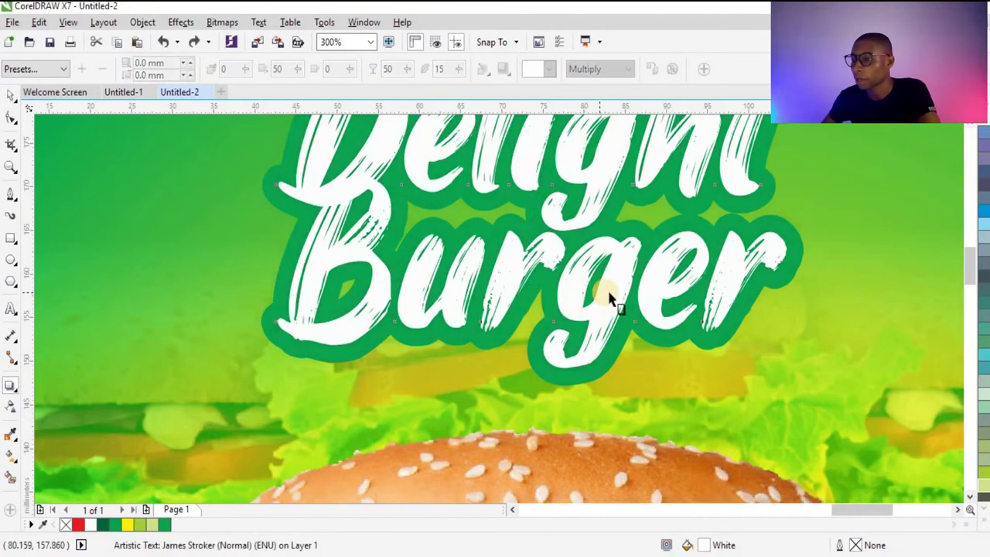
pyautogui.click(593, 382)
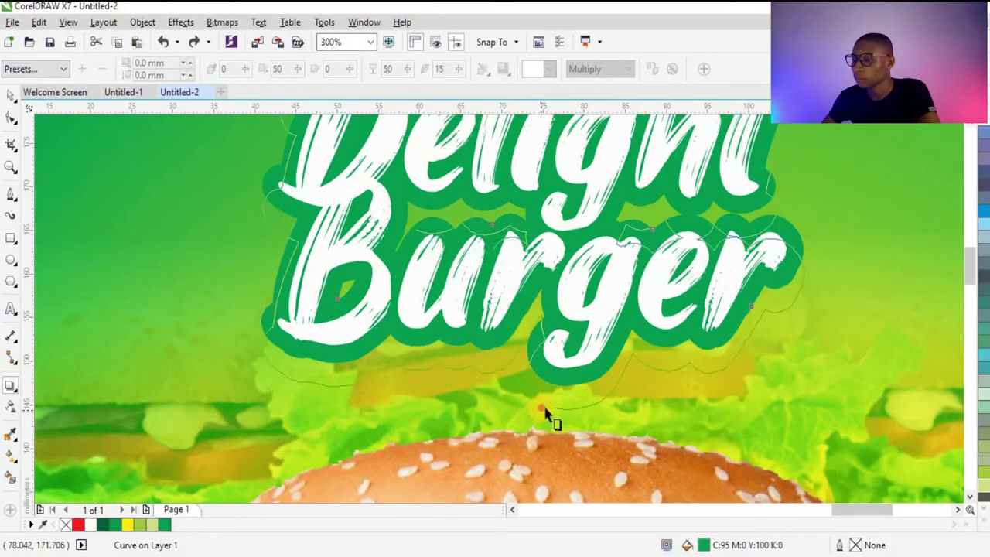
pyautogui.moveTo(542, 408); pyautogui.dragTo(542, 407)
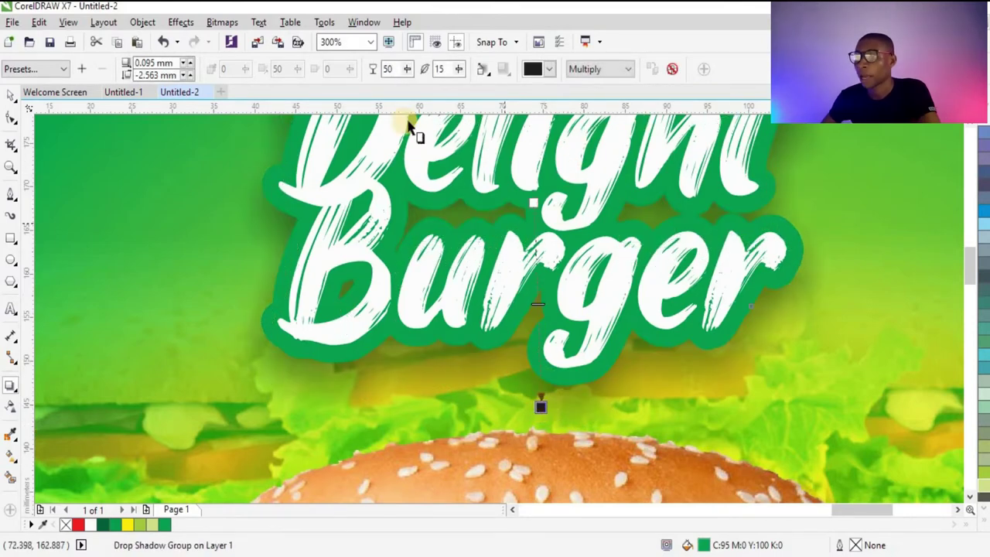
# Set the contour shadow's opacity to 68 and its feathering to 10.
pyautogui.moveTo(407, 69); pyautogui.dragTo(453, 69)
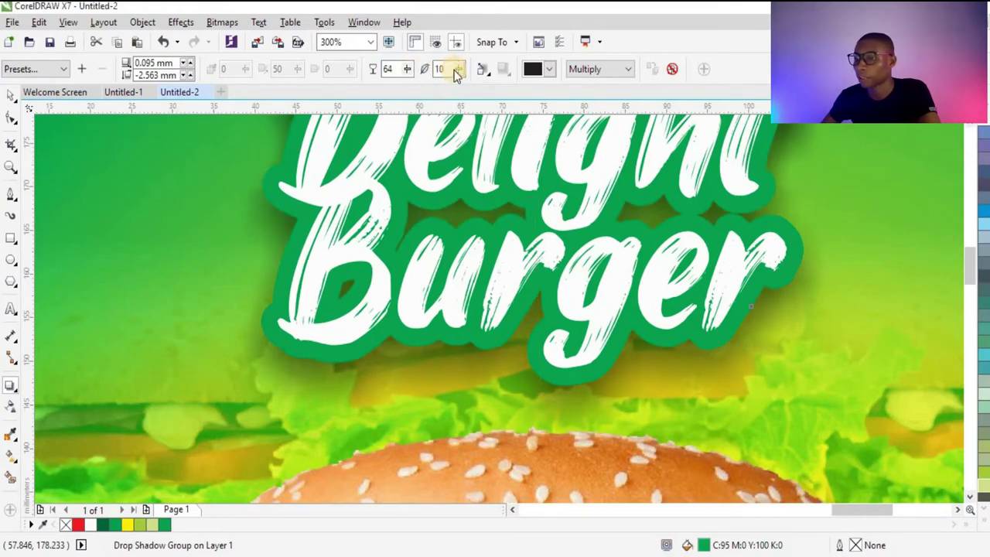
pyautogui.scroll(-1, 464, 327)
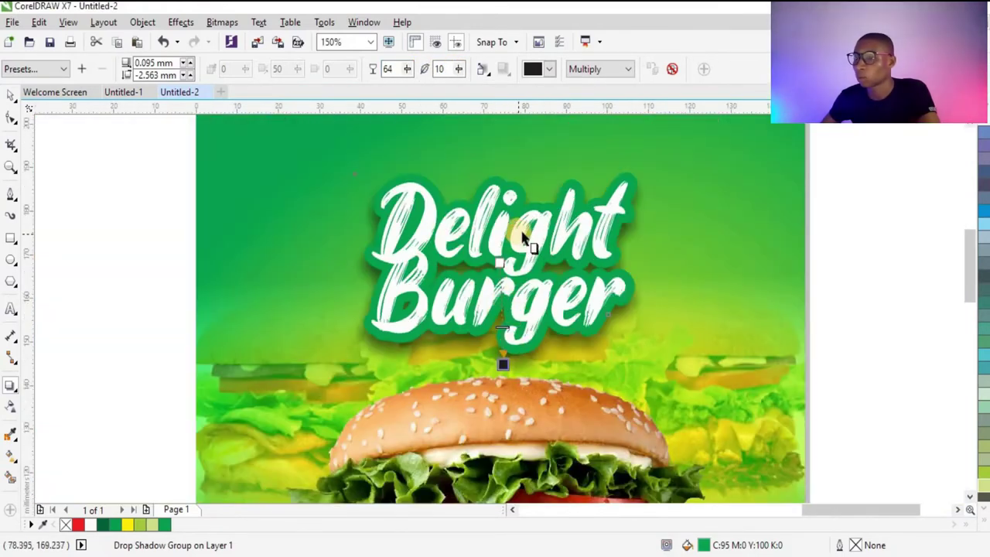
pyautogui.scroll(1, 518, 222)
pyautogui.moveTo(408, 69); pyautogui.dragTo(410, 84)
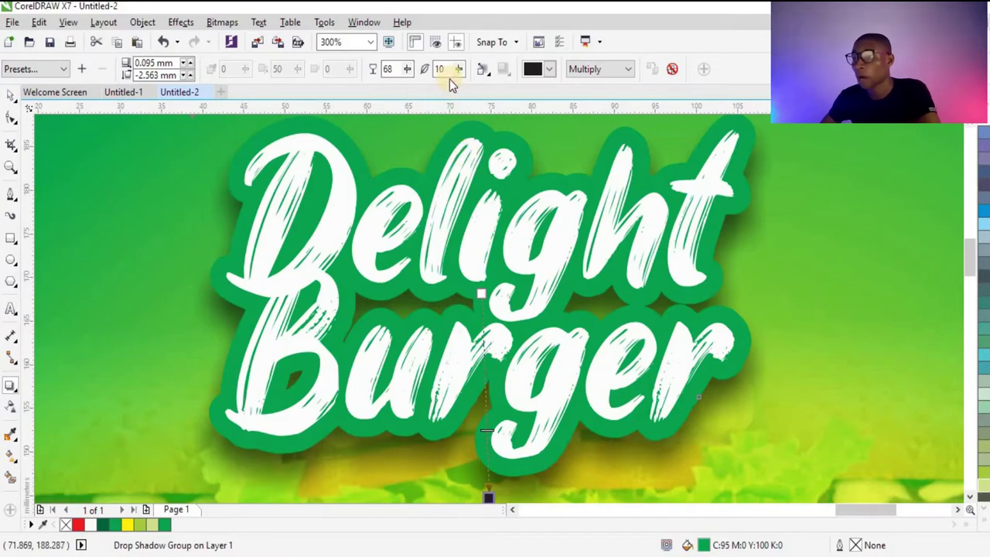
pyautogui.scroll(-2, 476, 182)
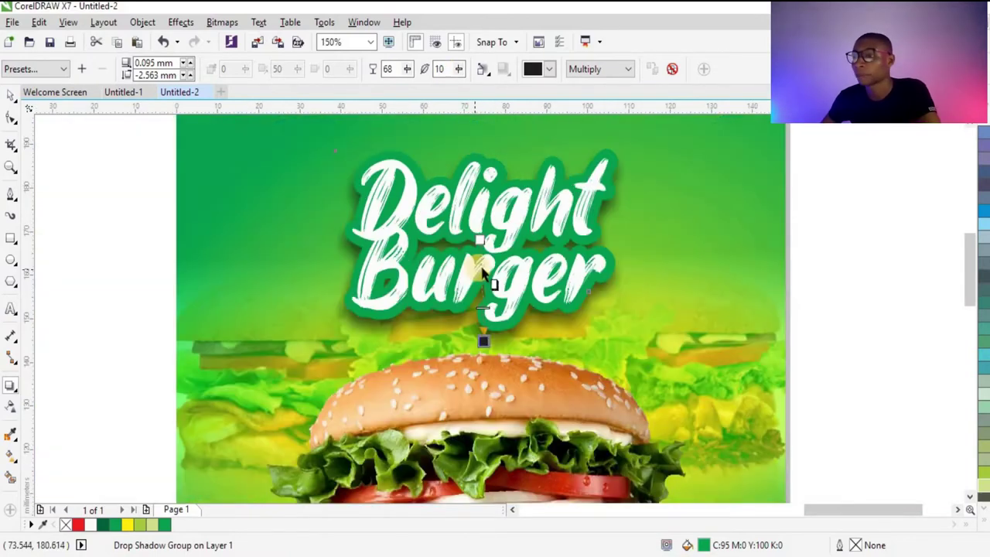
pyautogui.scroll(2, 461, 267)
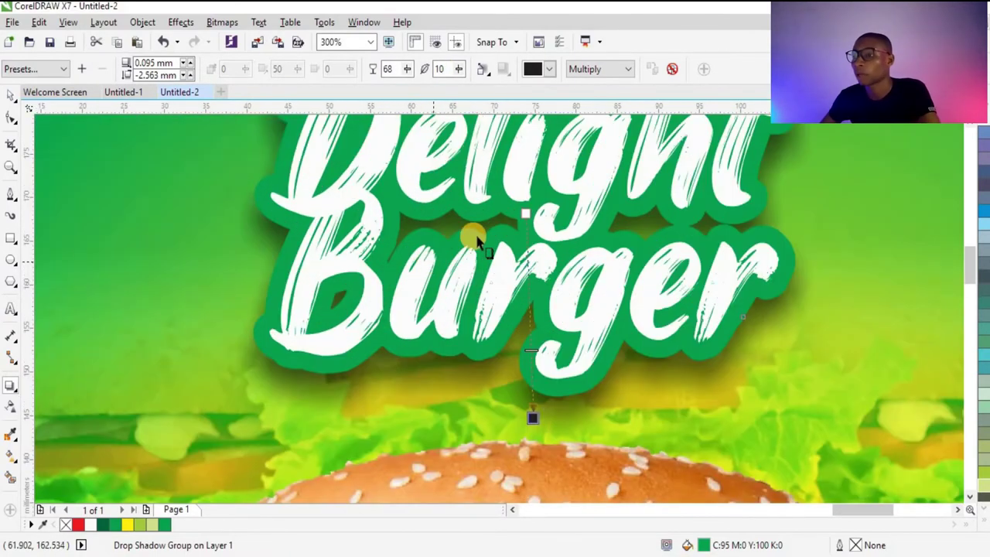
# Copy the green contour's drop shadow properties to the white "Delight Burger" text and deselect it.
pyautogui.click(478, 172)
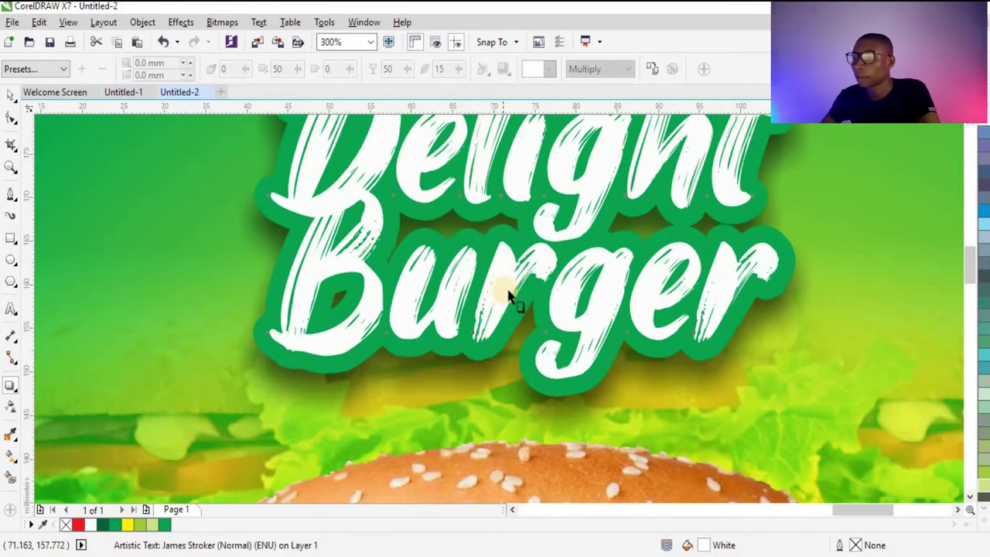
pyautogui.press('Escape')
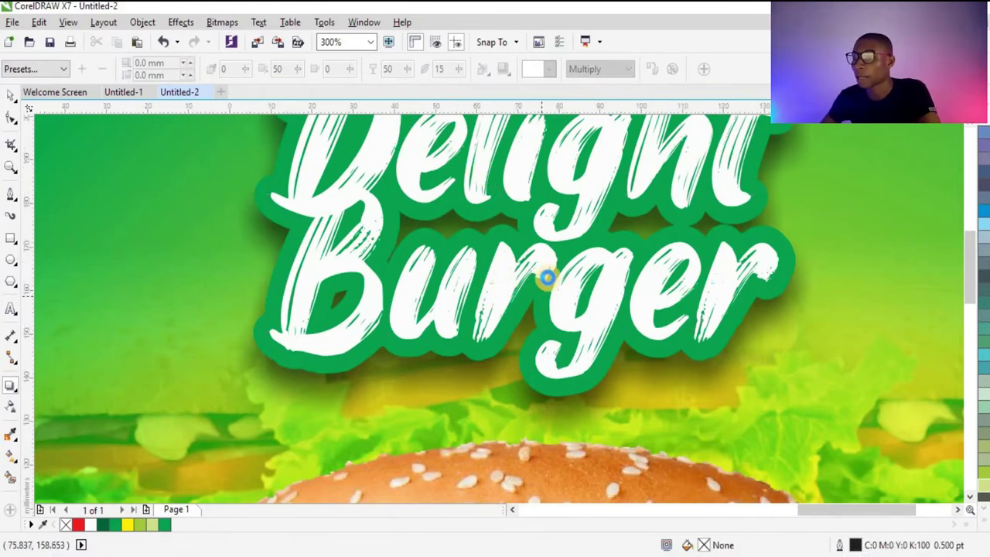
pyautogui.scroll(-2, 542, 281)
pyautogui.press('space')
pyautogui.click(507, 288)
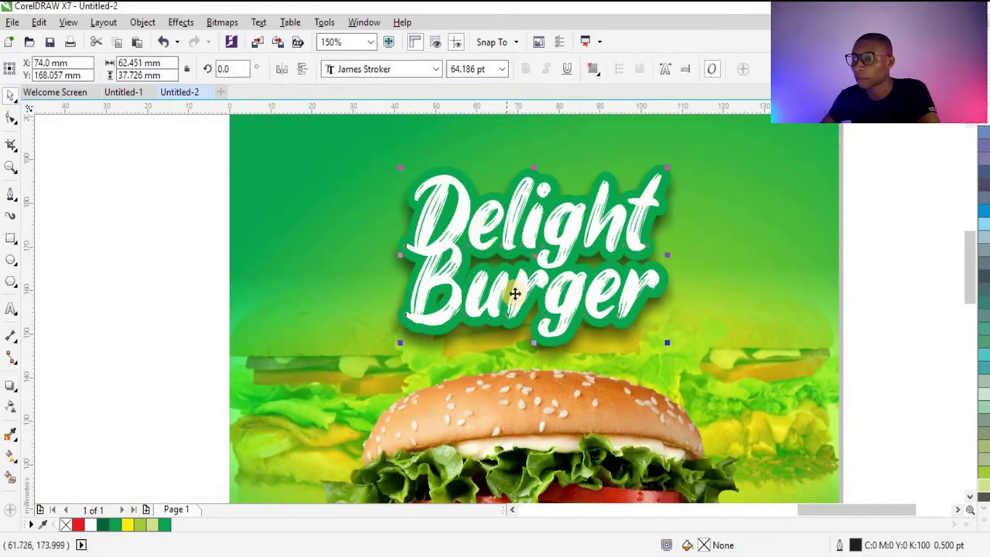
pyautogui.click(10, 387)
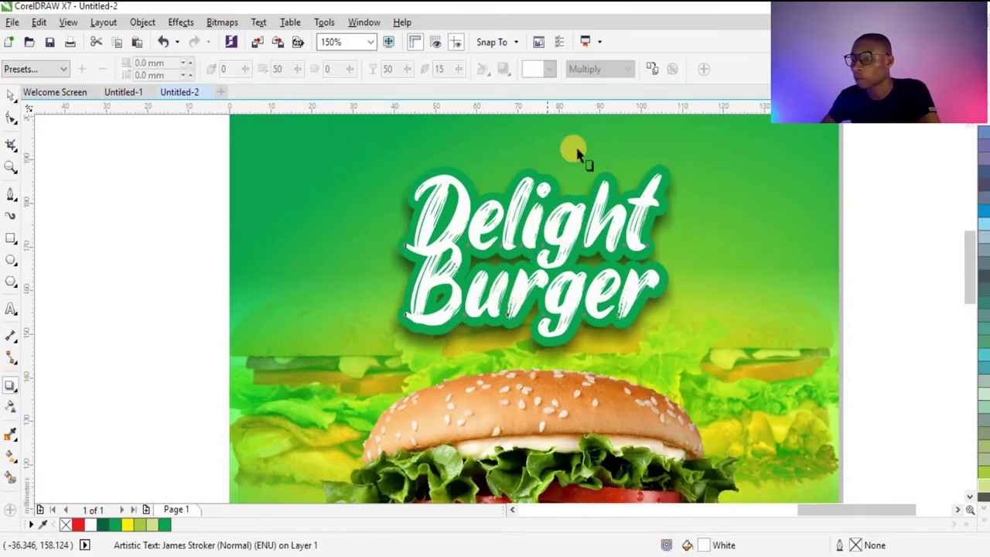
pyautogui.click(653, 70)
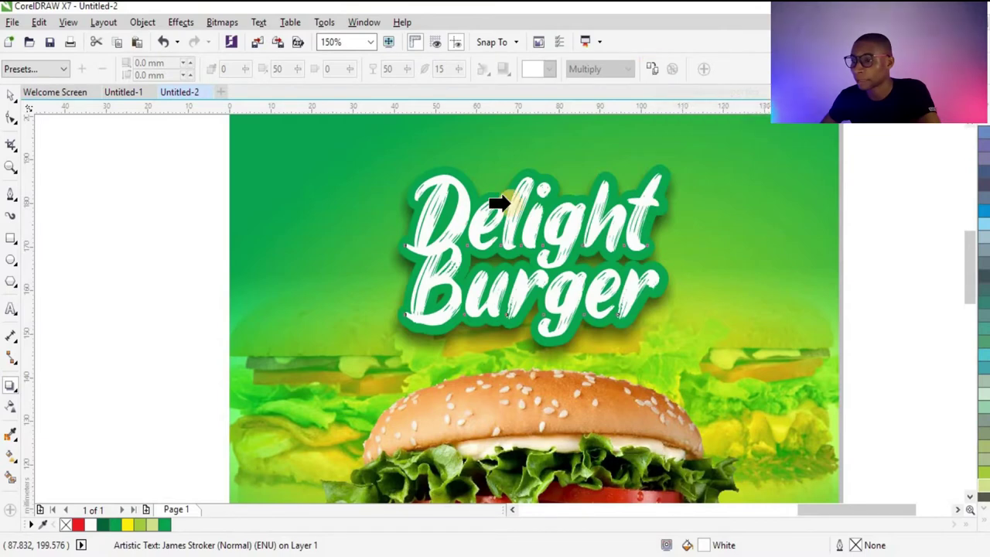
pyautogui.click(394, 335)
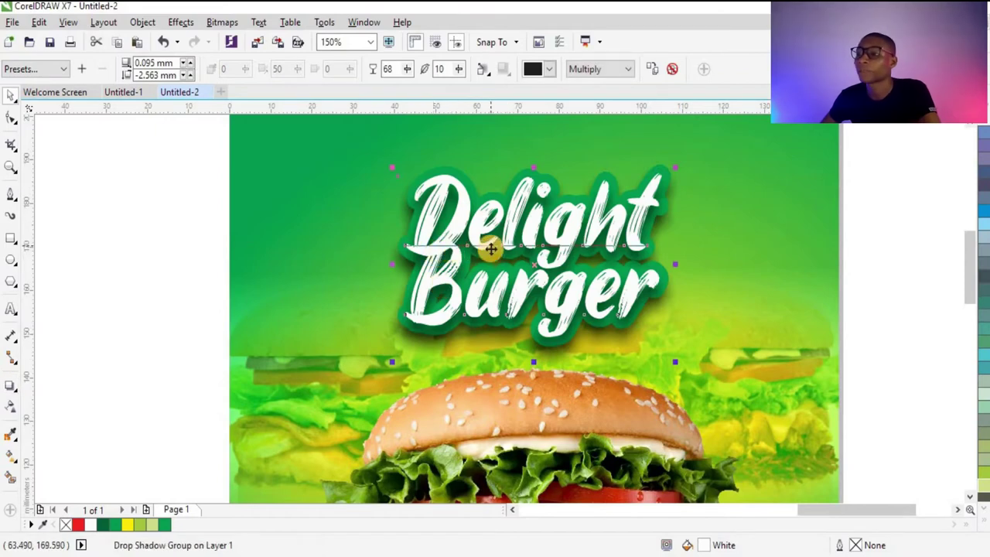
pyautogui.scroll(-2, 491, 243)
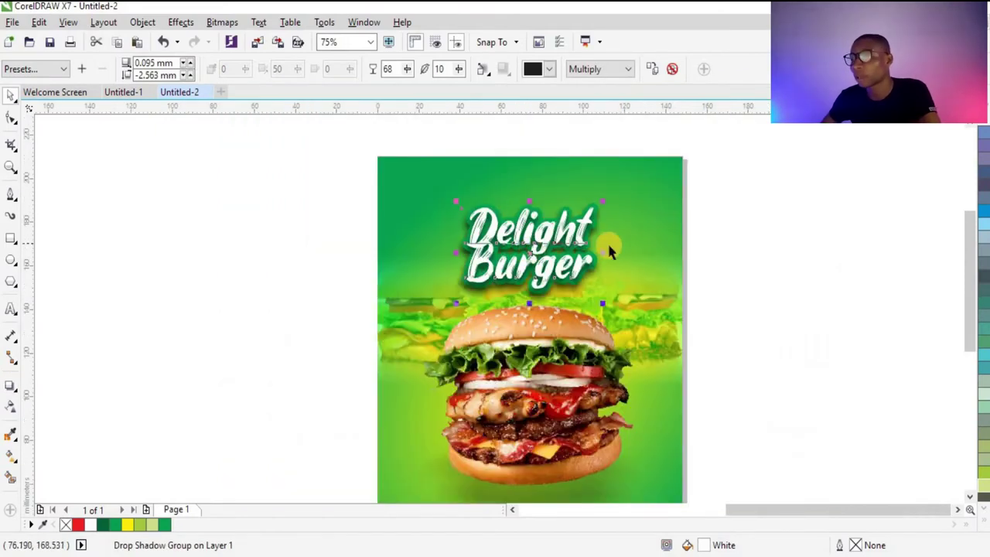
pyautogui.click(732, 220)
# Select the green contour shape behind the title, try moving it away from the white text, and undo the move.
pyautogui.scroll(2, 592, 224)
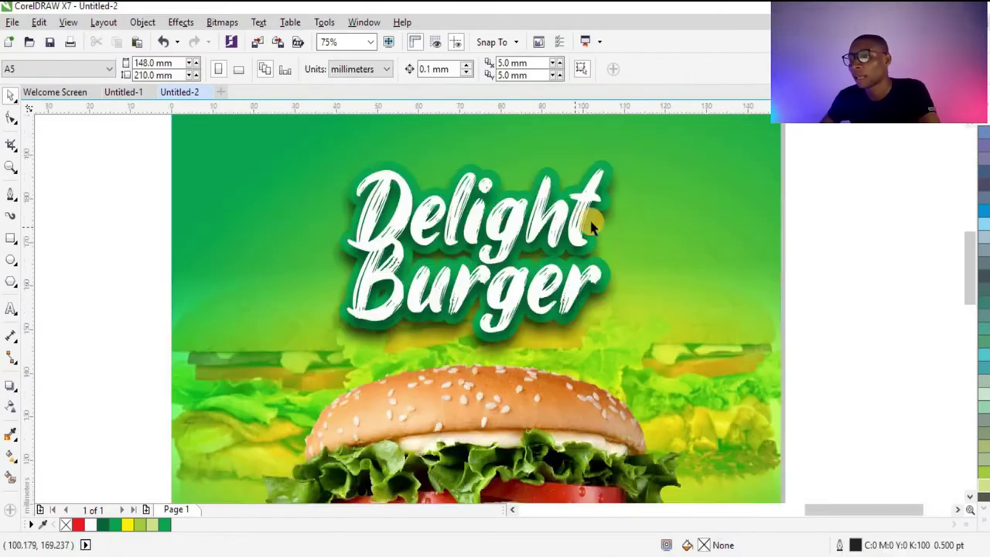
pyautogui.scroll(2, 612, 278)
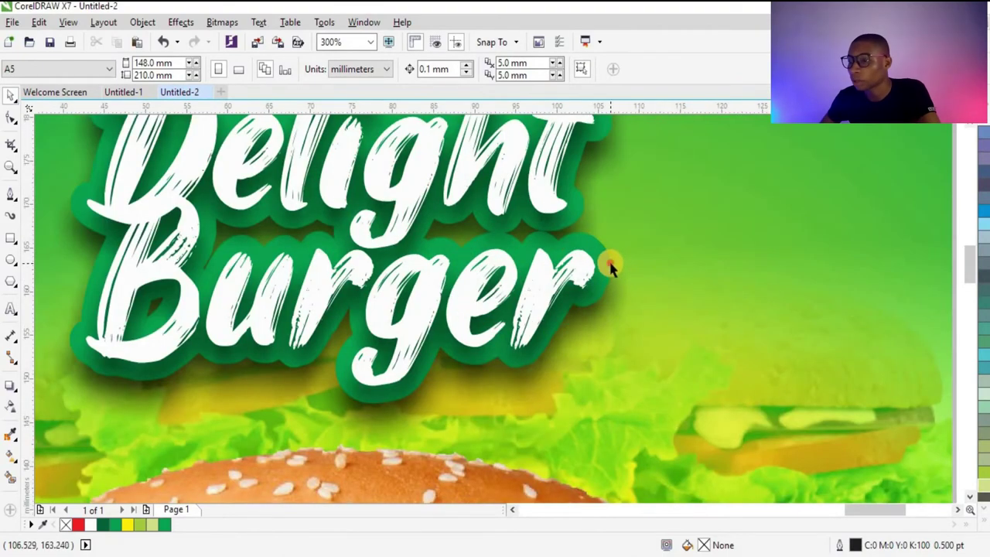
pyautogui.click(610, 263)
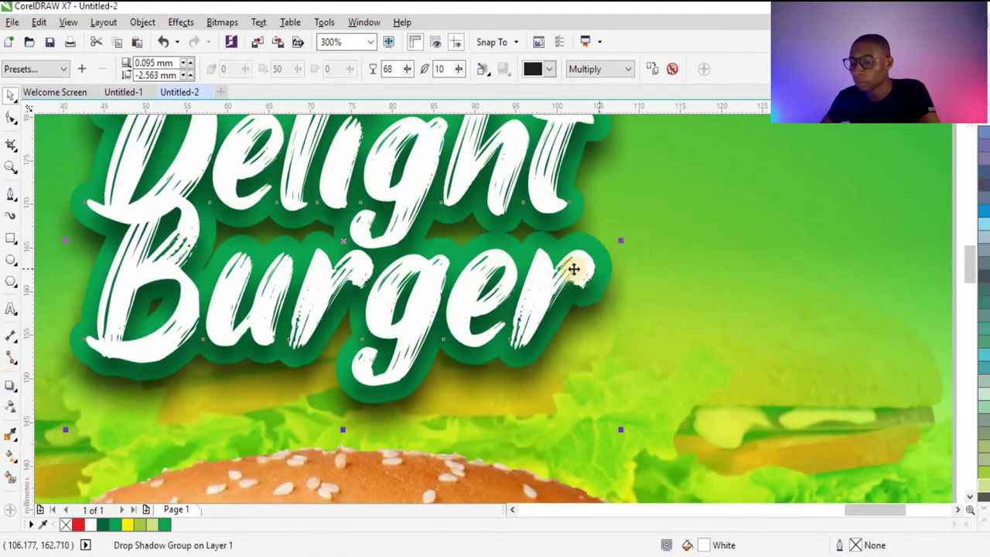
pyautogui.scroll(-2, 567, 278)
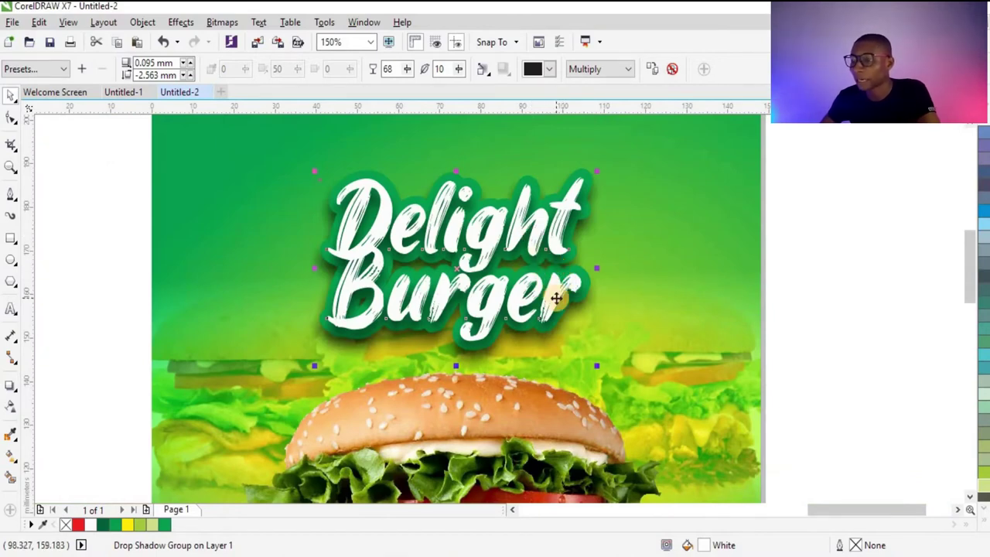
pyautogui.keyDown('ctrl'); pyautogui.click(558, 304); pyautogui.keyUp('ctrl')
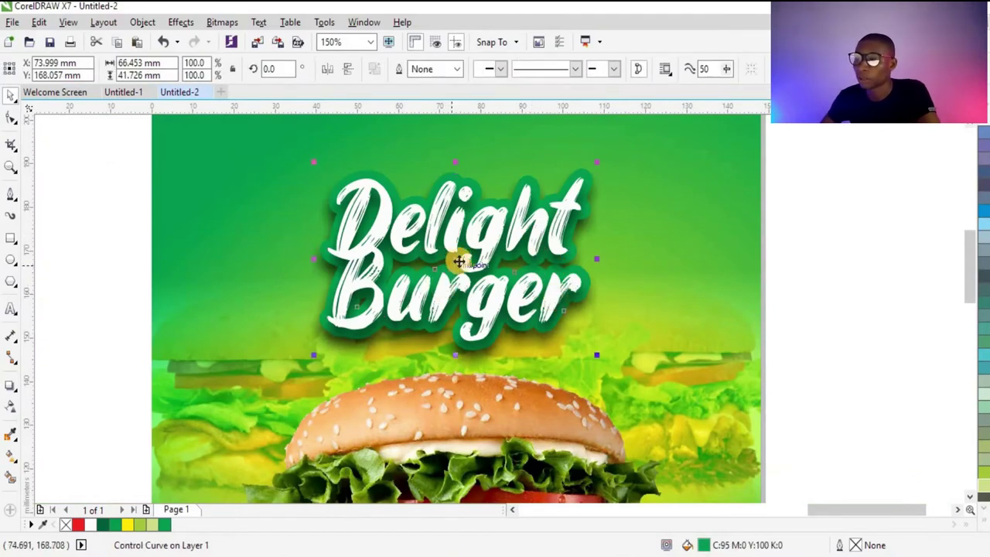
pyautogui.click(645, 237)
pyautogui.moveTo(644, 237); pyautogui.dragTo(748, 240)
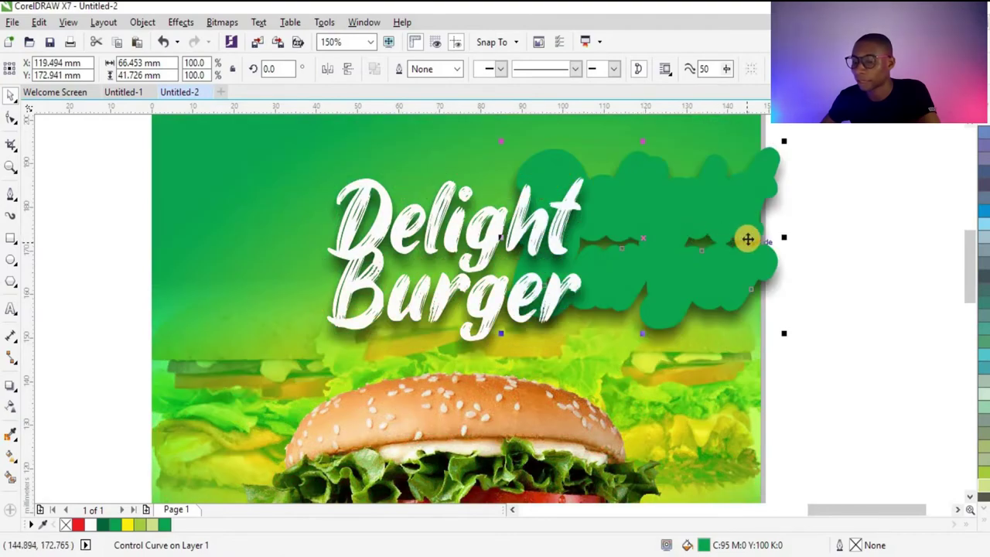
pyautogui.hotkey('ctrl', 'z')
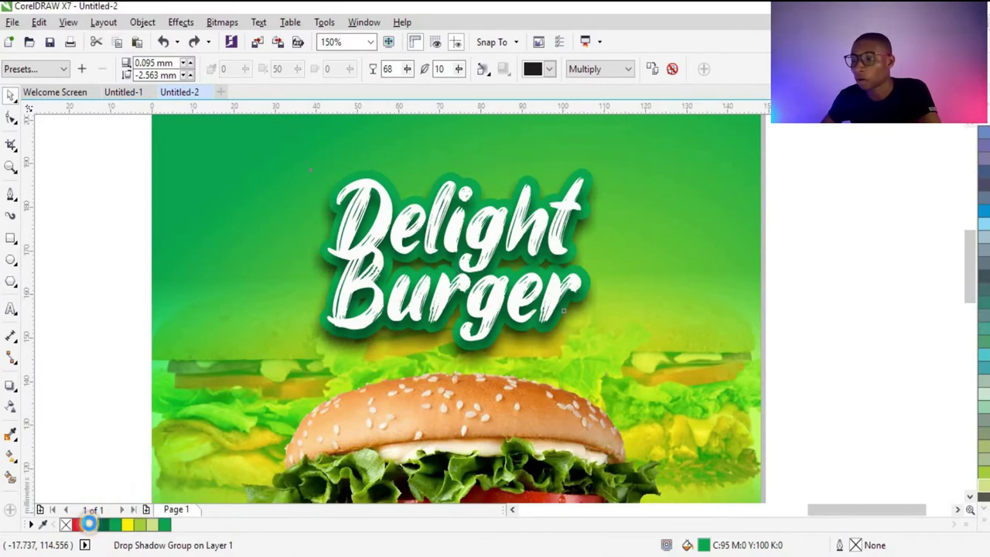
# Give the green contour shape around the title a white outline 0.75 pt wide and deselect it.
pyautogui.rightClick(90, 527)
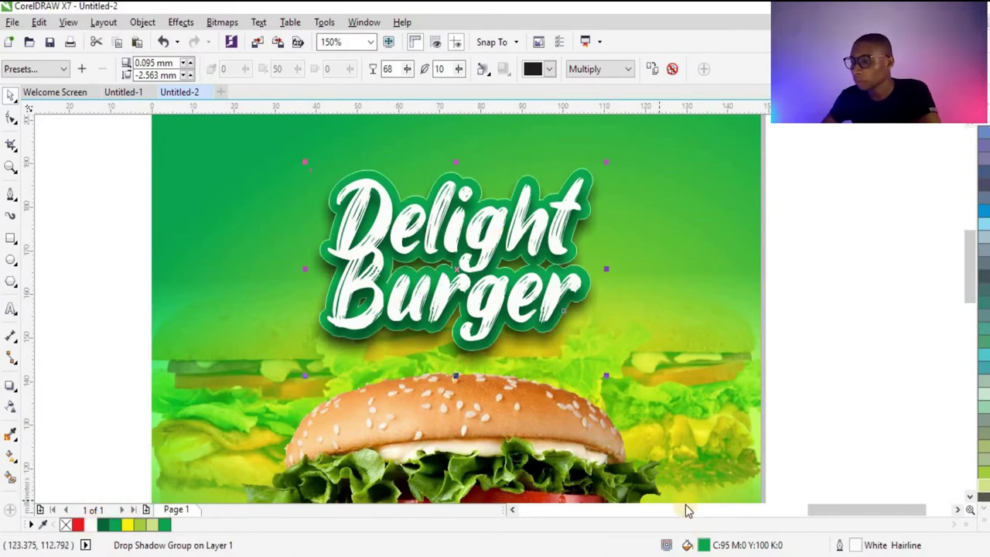
pyautogui.doubleClick(842, 547)
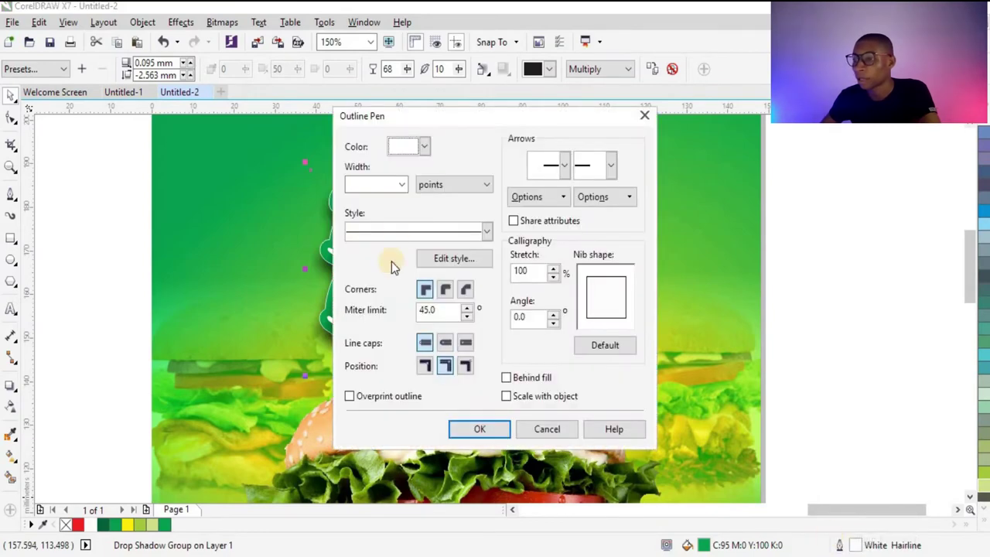
pyautogui.click(404, 186)
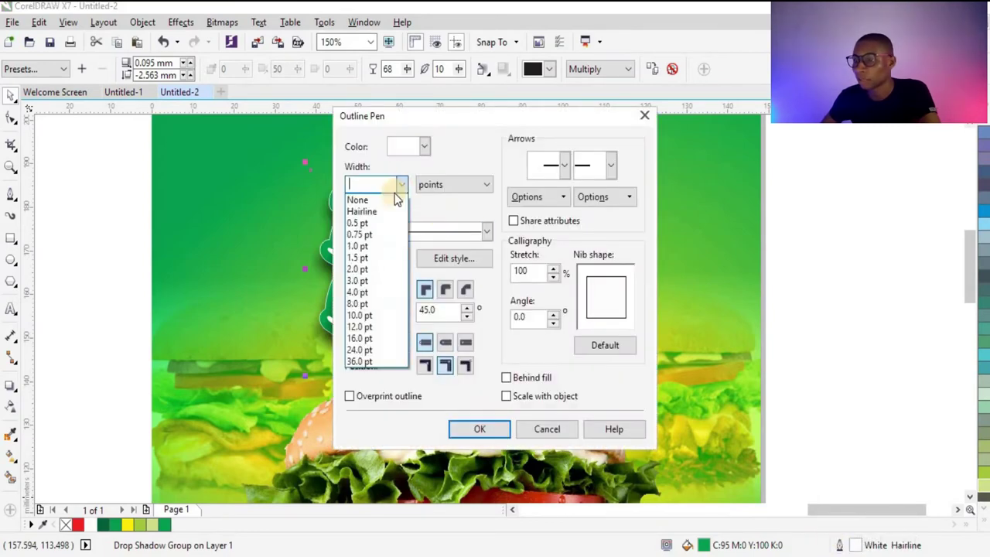
pyautogui.click(372, 234)
pyautogui.click(480, 429)
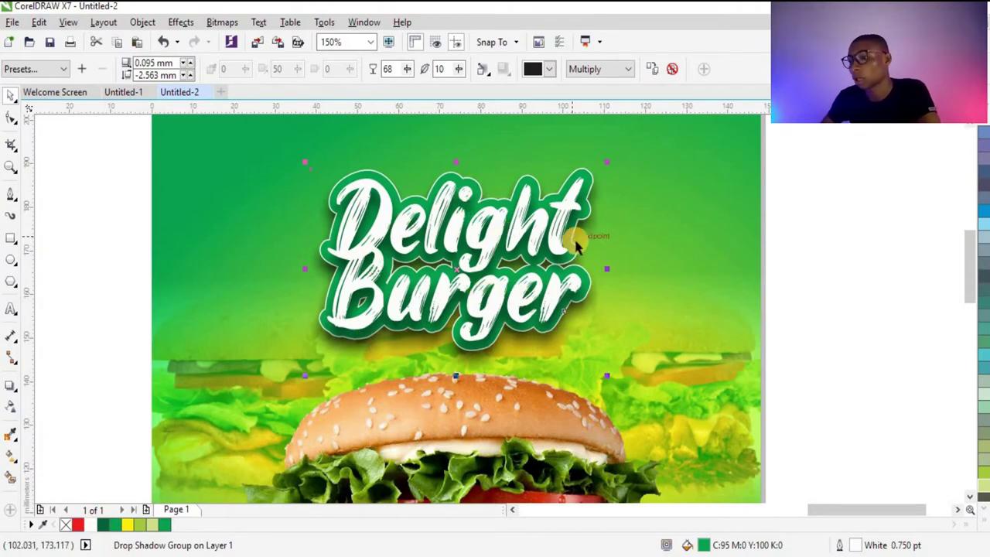
pyautogui.scroll(-2, 564, 236)
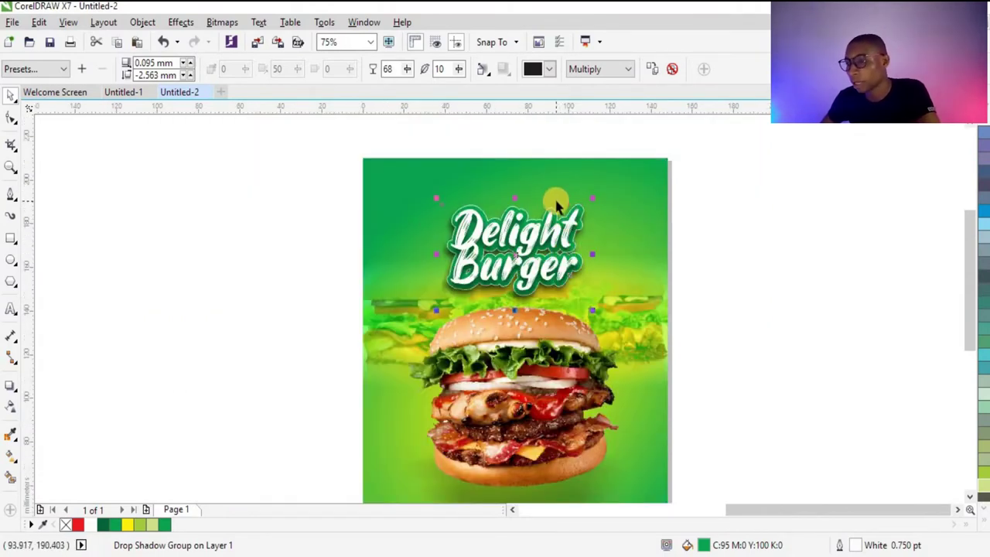
pyautogui.scroll(-1, 464, 199)
pyautogui.scroll(1, 495, 198)
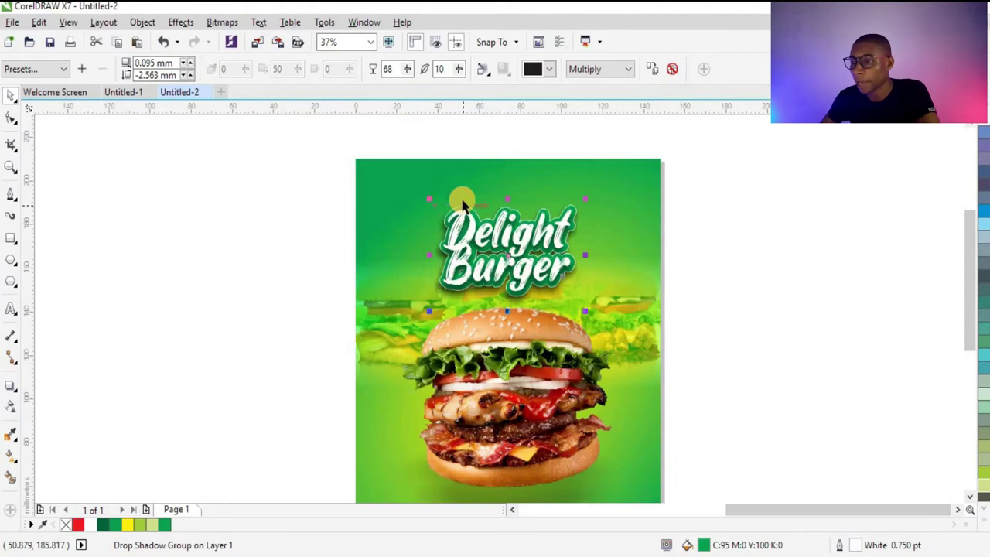
pyautogui.click(192, 226)
# Draw a rectangle about 25.4 mm wide and 29.8 mm high, hanging from the page's top edge near its left corner.
pyautogui.click(11, 238)
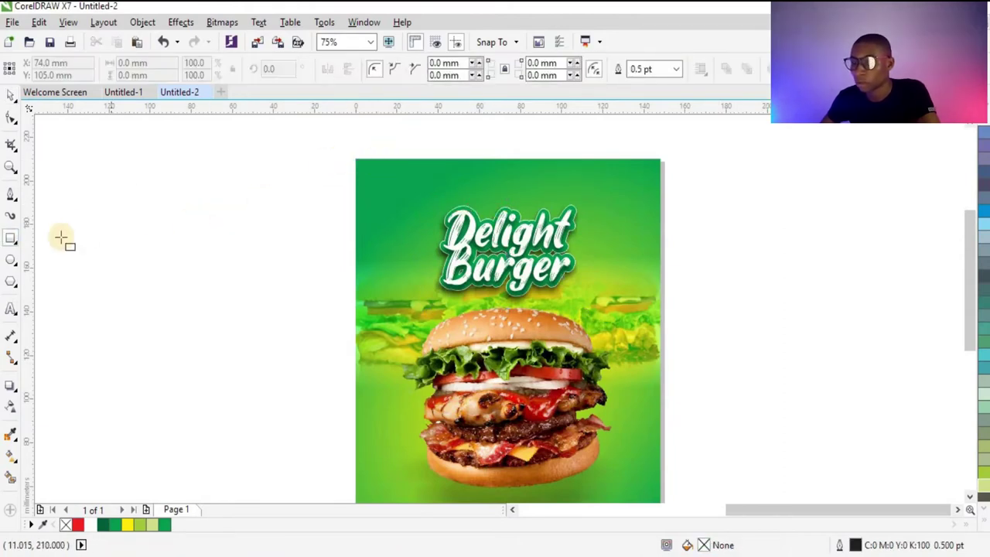
pyautogui.scroll(2, 358, 162)
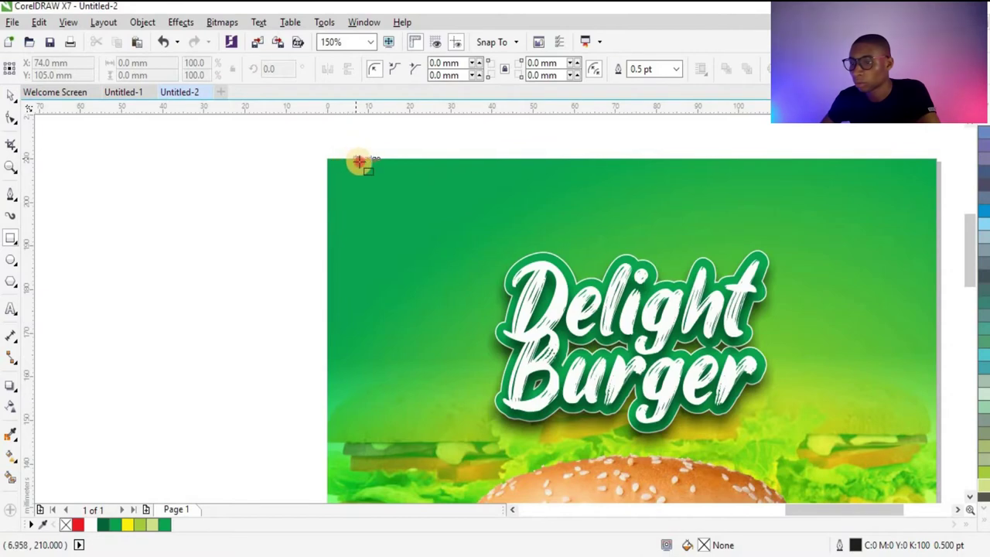
pyautogui.moveTo(358, 160); pyautogui.dragTo(462, 289)
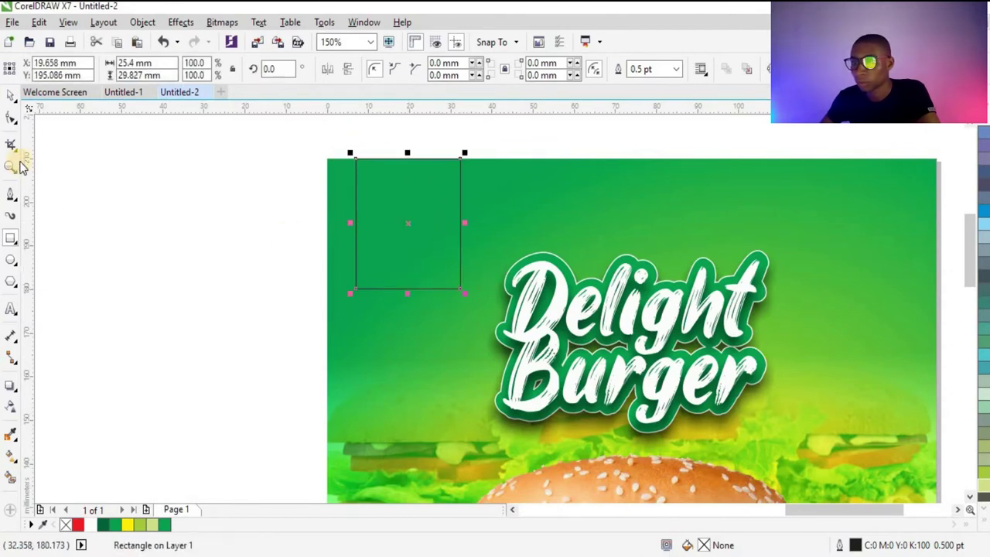
# Round the rectangle's two bottom corners fully to a 12.7 mm radius, keeping the top corners square.
pyautogui.click(13, 116)
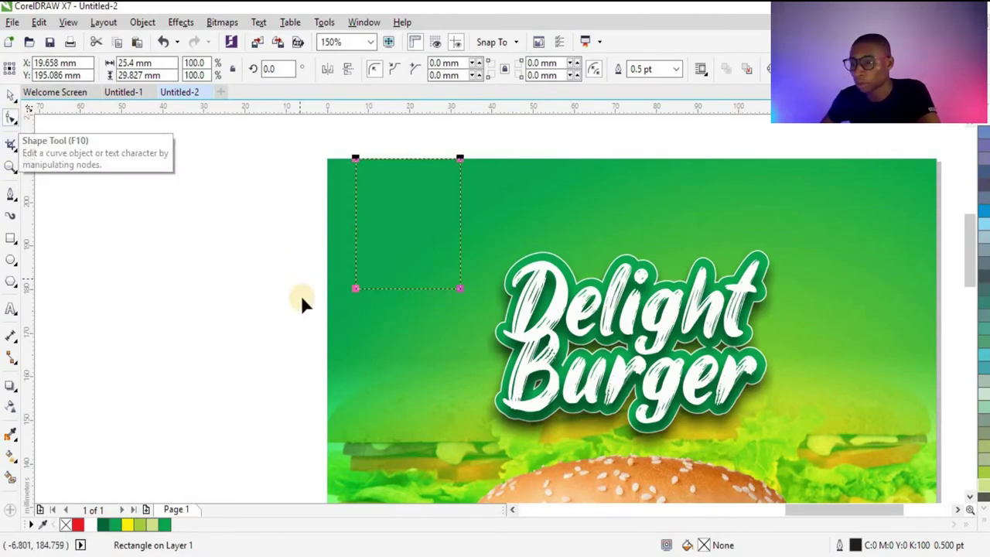
pyautogui.click(355, 289)
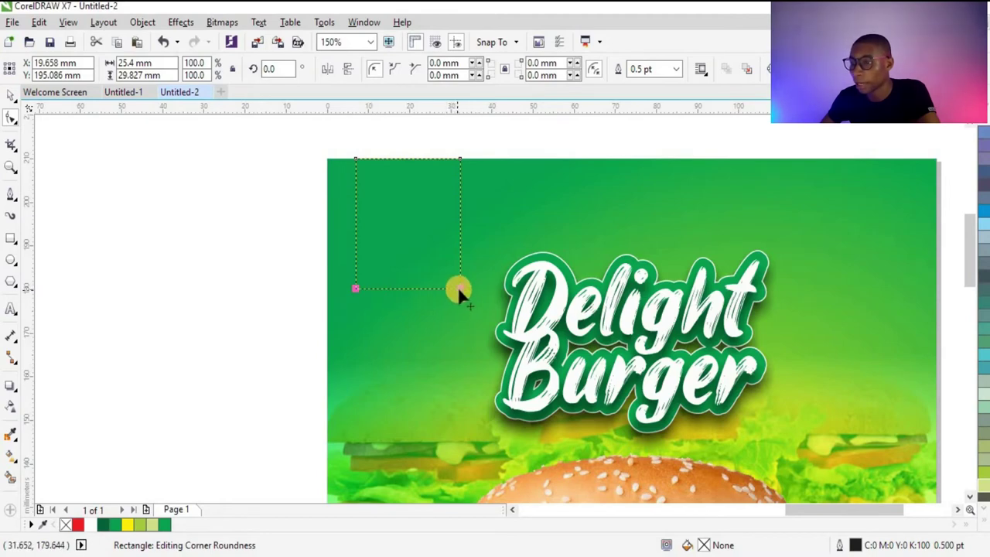
pyautogui.moveTo(457, 286); pyautogui.dragTo(461, 255)
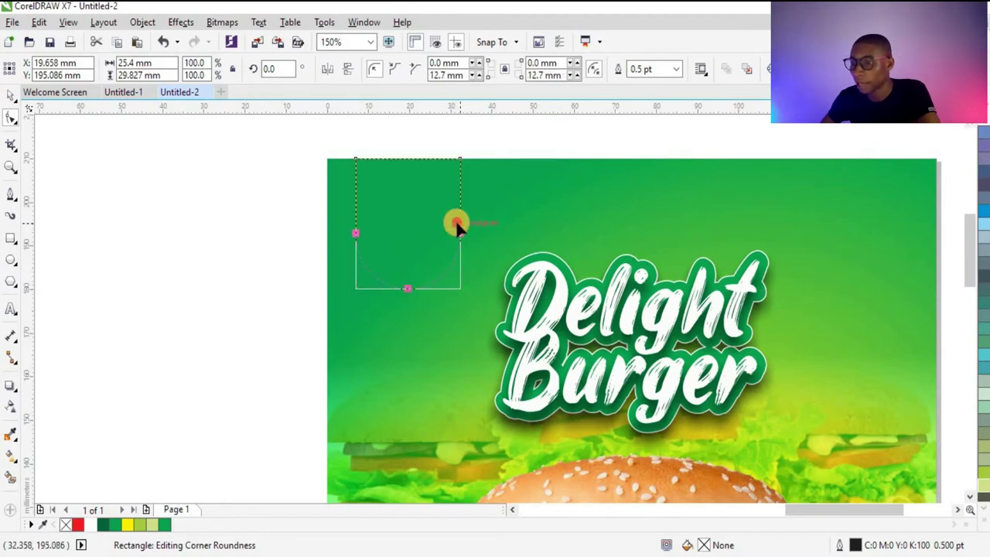
pyautogui.moveTo(455, 219); pyautogui.dragTo(457, 222)
pyautogui.click(11, 95)
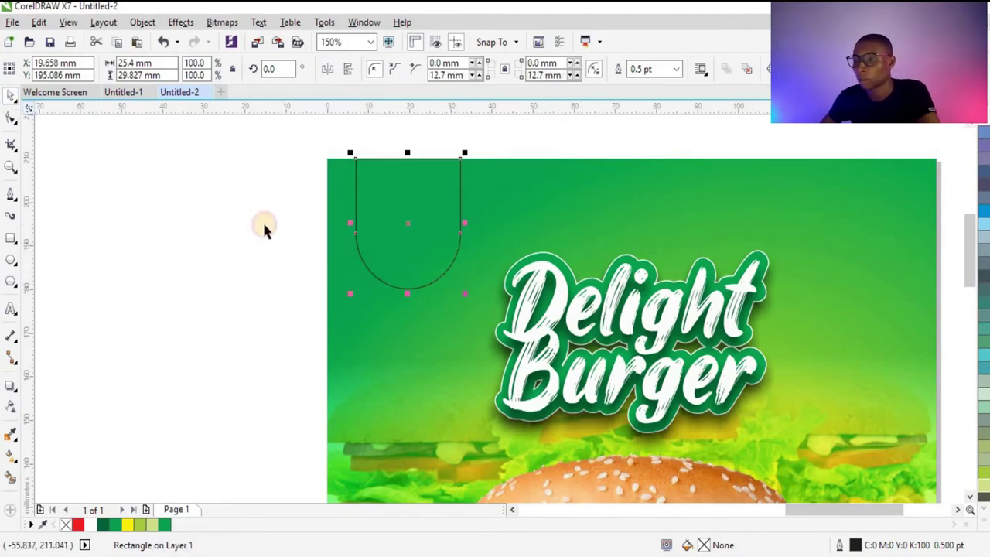
# Fill the rounded tab shape with white, remove its outline, and deselect it.
pyautogui.click(89, 527)
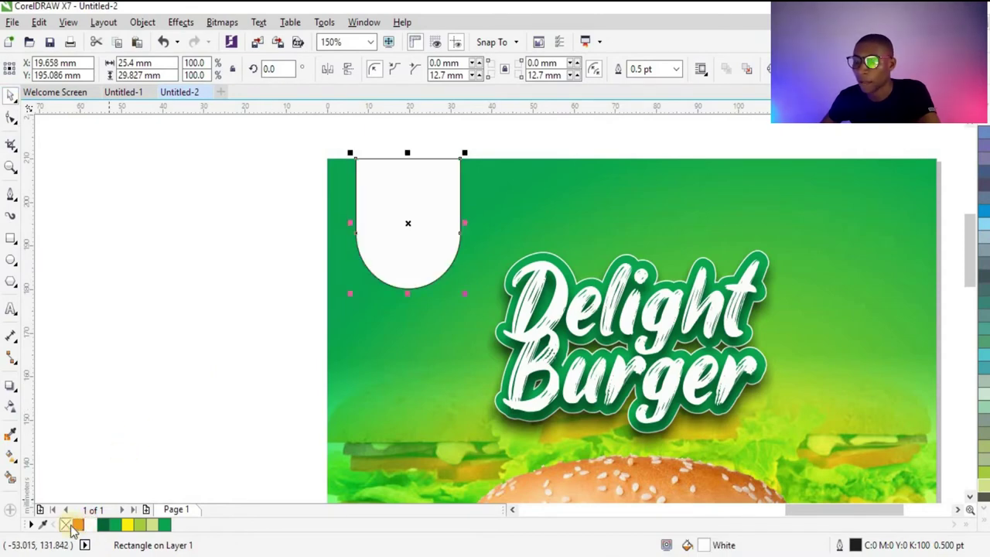
pyautogui.rightClick(66, 527)
pyautogui.click(242, 238)
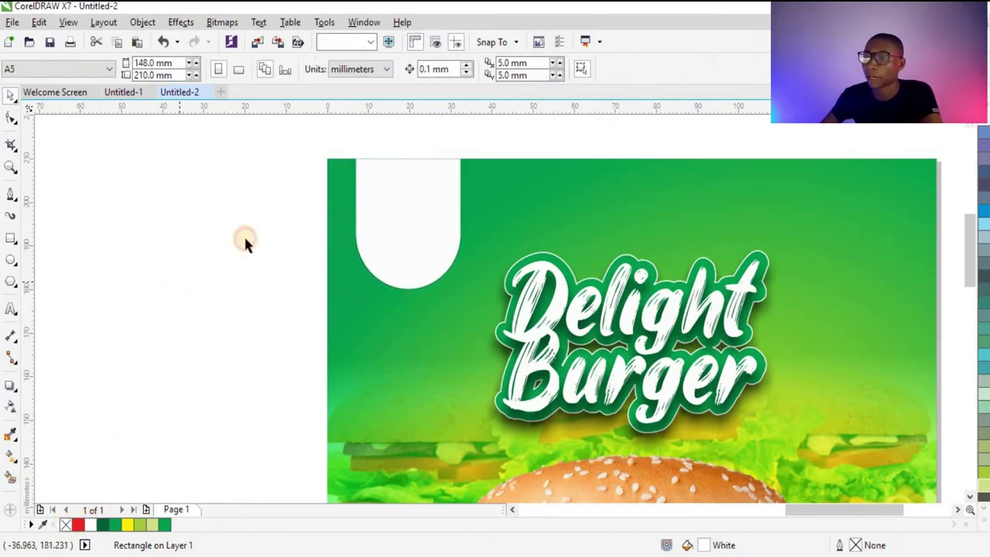
# Add artistic text reading "FREE DELIVERY" on two lines, starting in the blank area beside the page below the white tab.
pyautogui.scroll(-3, 411, 222)
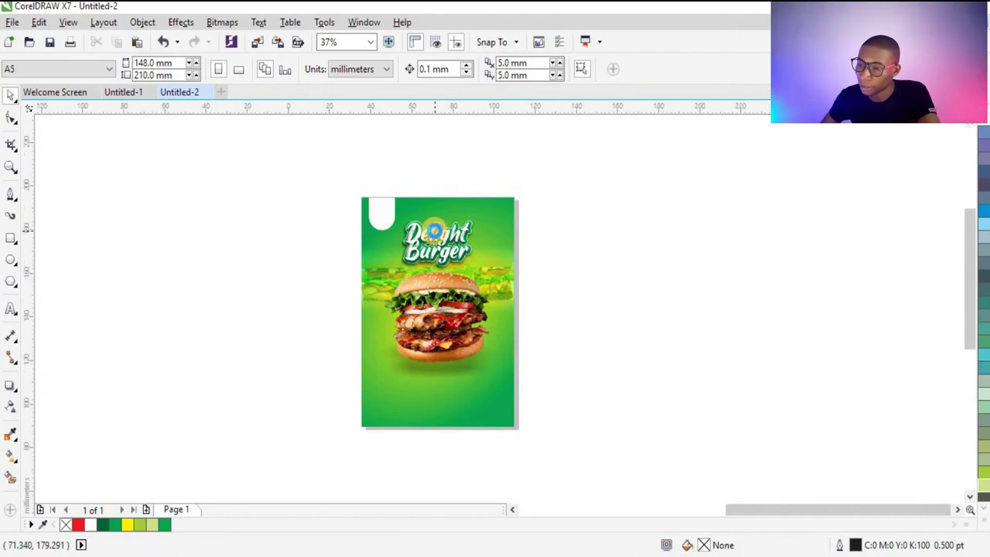
pyautogui.scroll(2, 445, 203)
pyautogui.scroll(-2, 446, 204)
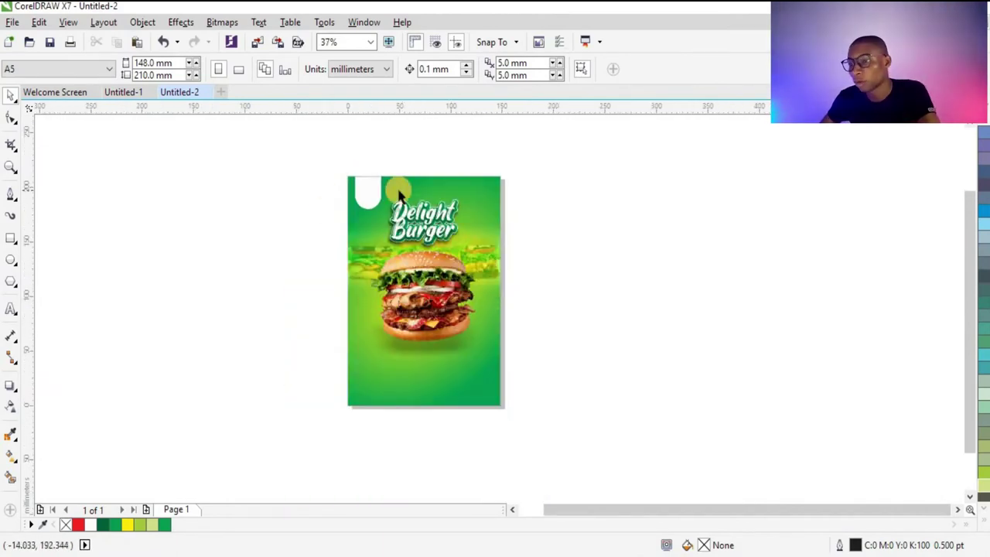
pyautogui.scroll(2, 337, 197)
pyautogui.scroll(2, 338, 197)
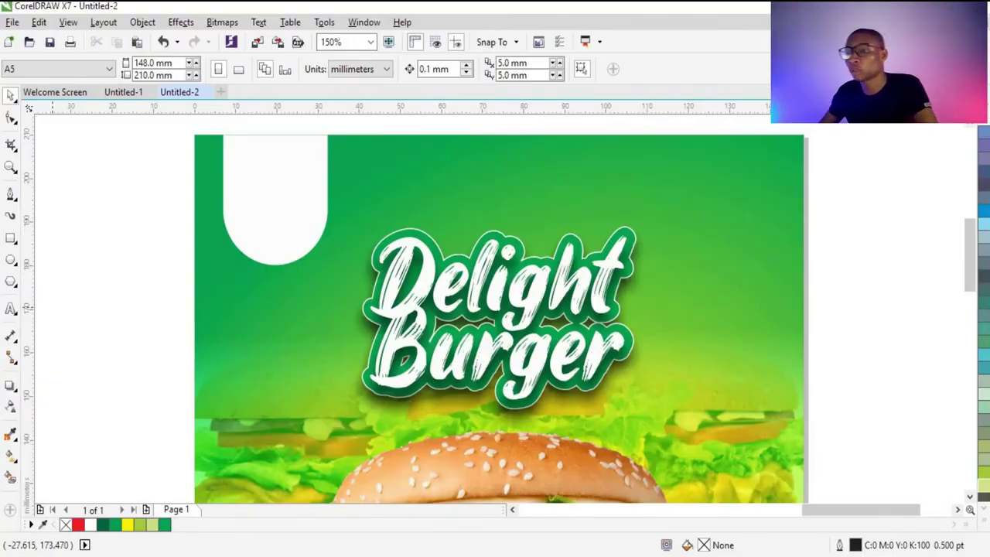
pyautogui.click(10, 308)
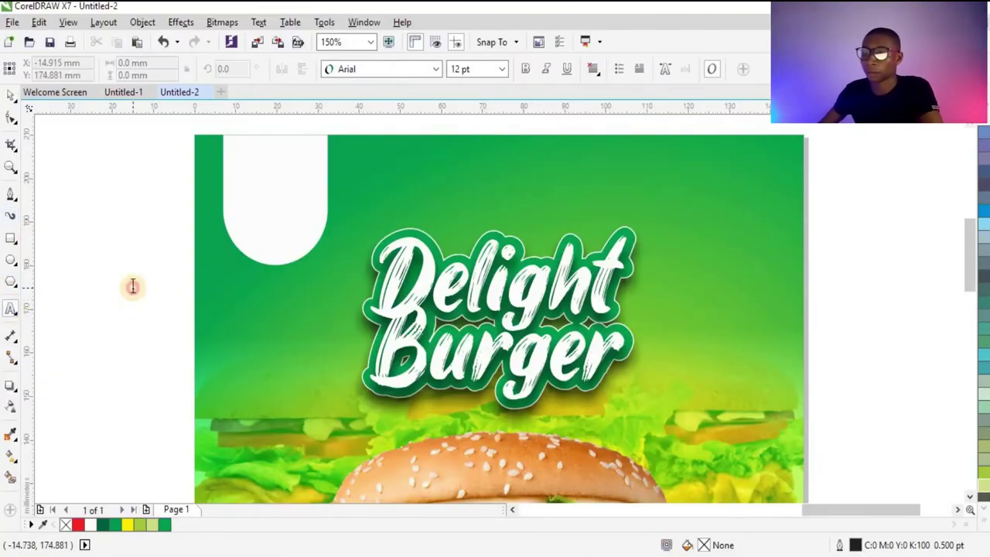
pyautogui.click(132, 286)
pyautogui.write('FRE E')
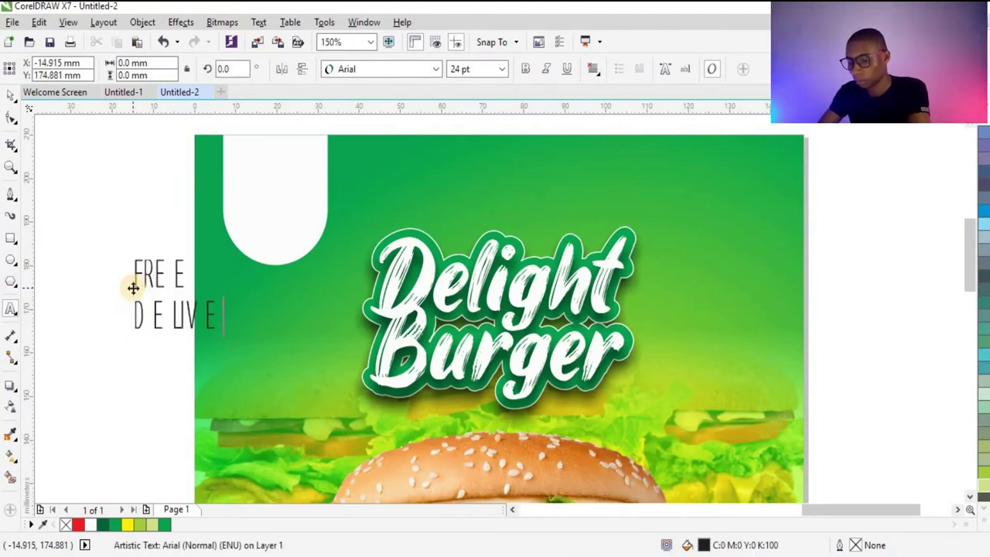
pyautogui.press('Escape')
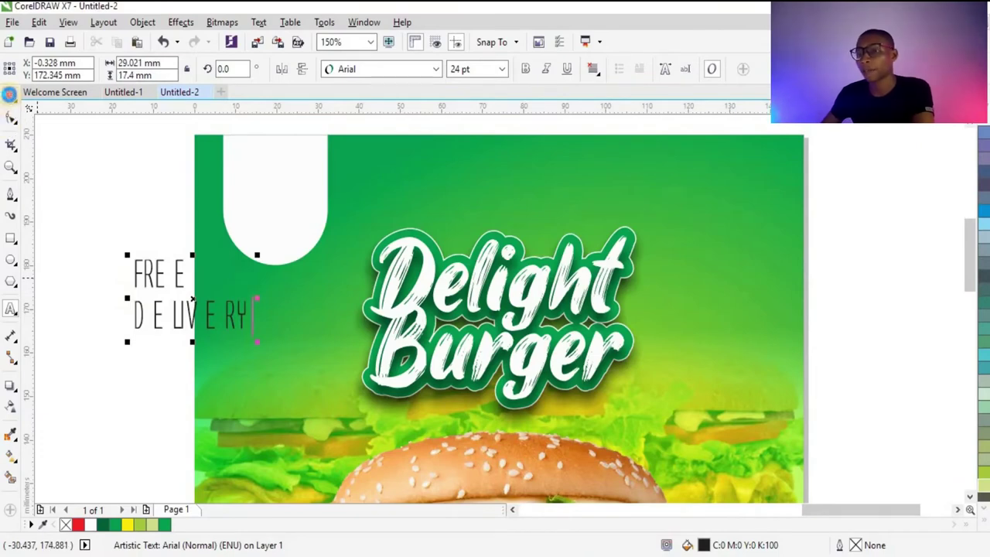
# Set the two-line delivery text in the Corbel font and change its case to uppercase.
pyautogui.click(389, 72)
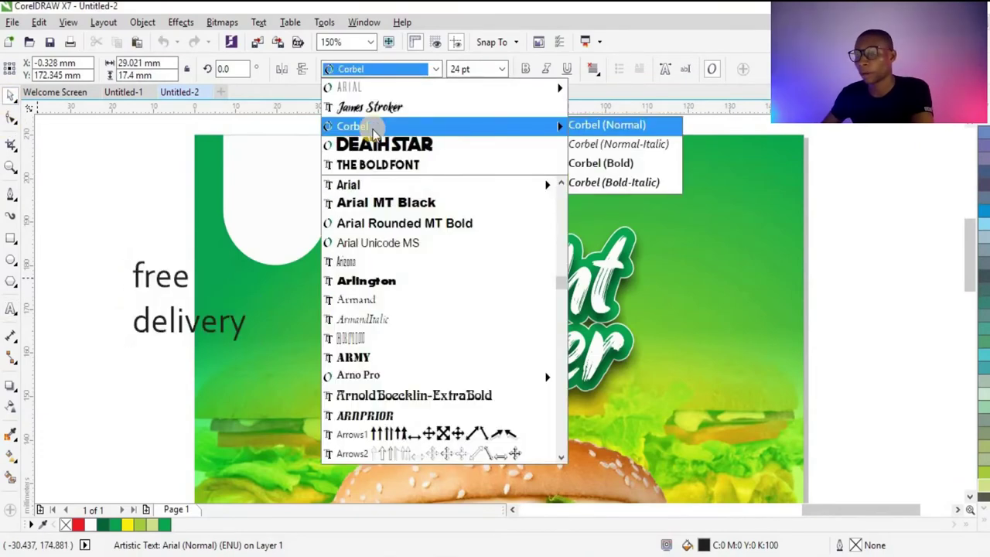
pyautogui.click(373, 128)
pyautogui.click(258, 21)
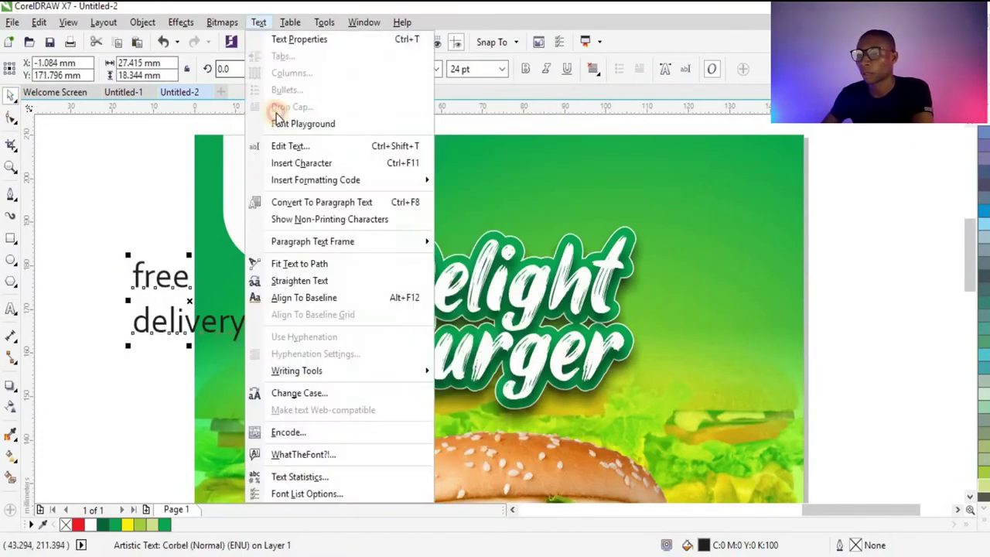
pyautogui.click(280, 393)
pyautogui.click(416, 334)
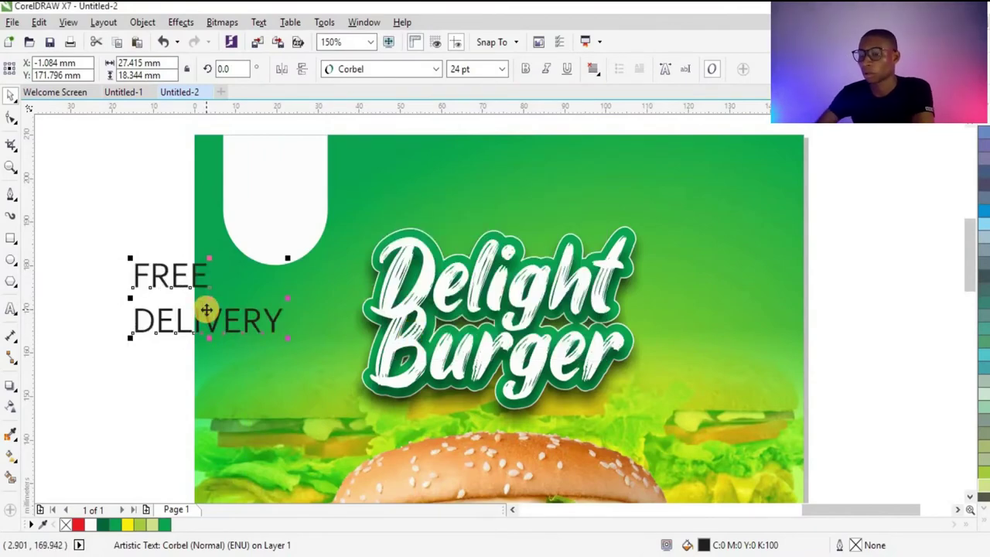
# Break the text apart into separate lines and enlarge "FREE" to about 35.6 pt.
pyautogui.hotkey('ctrl', 'k')
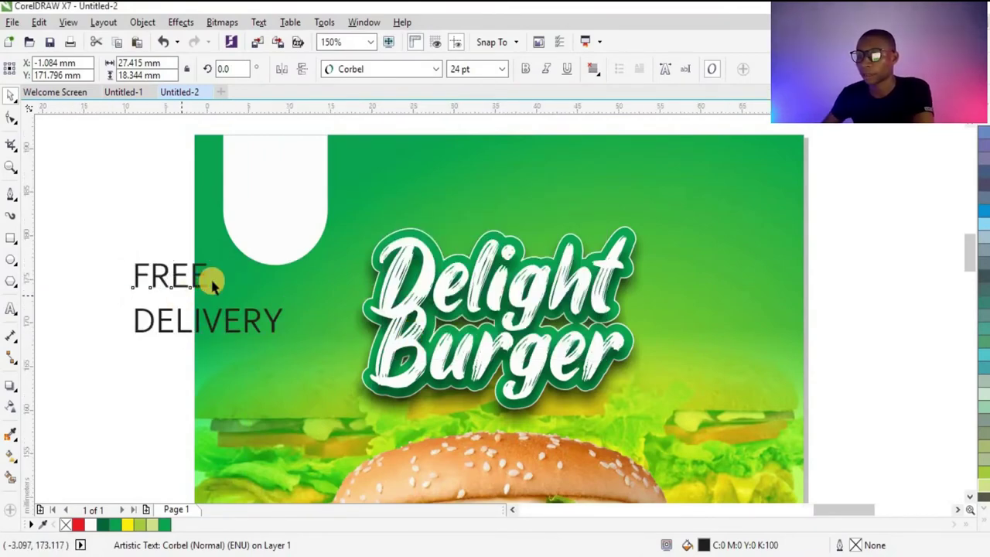
pyautogui.scroll(2, 210, 281)
pyautogui.moveTo(236, 285); pyautogui.dragTo(305, 323)
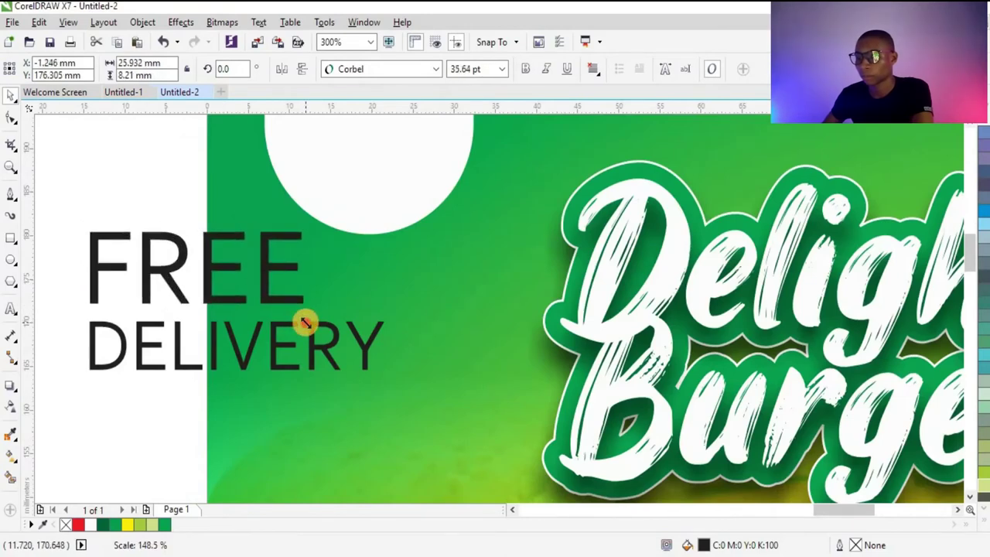
# Align "FREE" and "DELIVERY" on a common vertical centre line and deselect them.
pyautogui.keyDown('shift'); pyautogui.click(287, 345); pyautogui.keyUp('shift')
pyautogui.press('c')
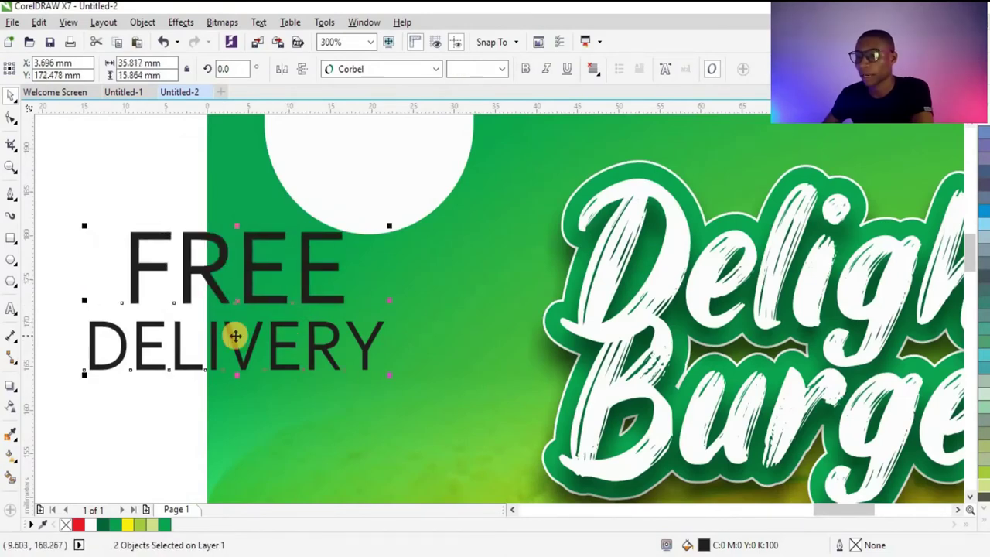
pyautogui.scroll(-2, 239, 332)
pyautogui.click(104, 343)
# Shrink "DELIVERY" about its centre to about 27.7 mm wide and move it up closer beneath "FREE".
pyautogui.click(188, 352)
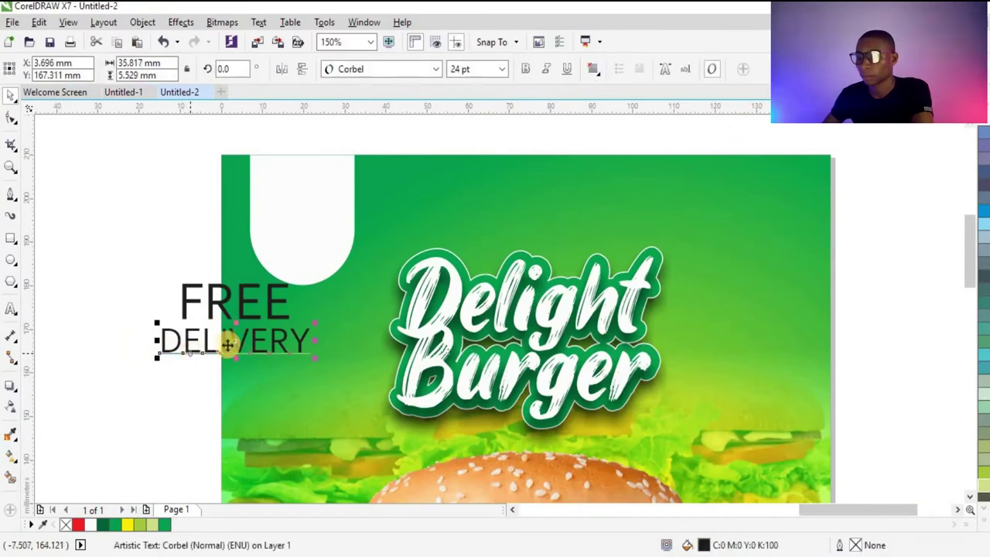
pyautogui.scroll(2, 314, 341)
pyautogui.moveTo(395, 373); pyautogui.dragTo(360, 378)
pyautogui.moveTo(345, 343); pyautogui.dragTo(345, 333)
# Make "FREE" and "DELIVERY" bold and move both lines onto the white tab.
pyautogui.keyDown('shift'); pyautogui.click(321, 293); pyautogui.keyUp('shift')
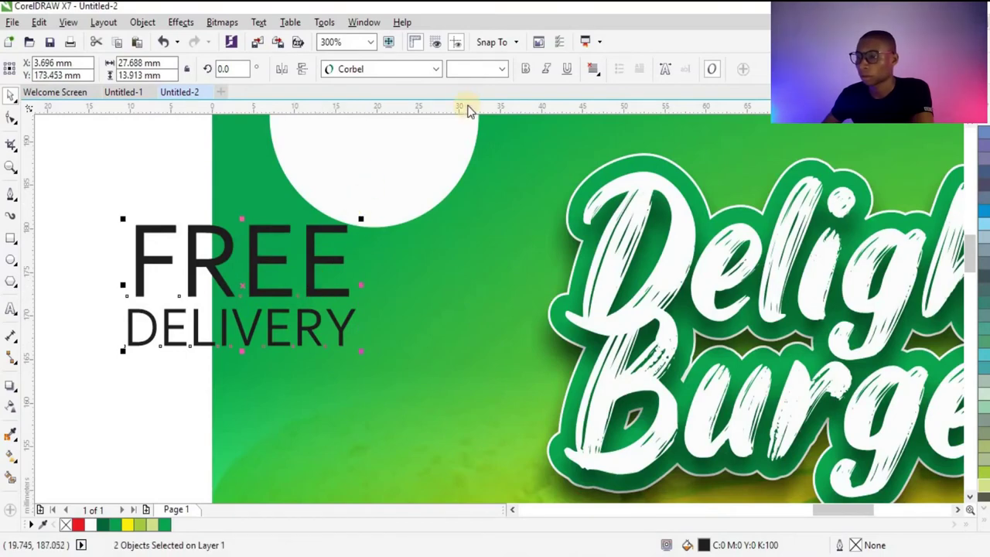
pyautogui.click(530, 71)
pyautogui.scroll(-2, 349, 309)
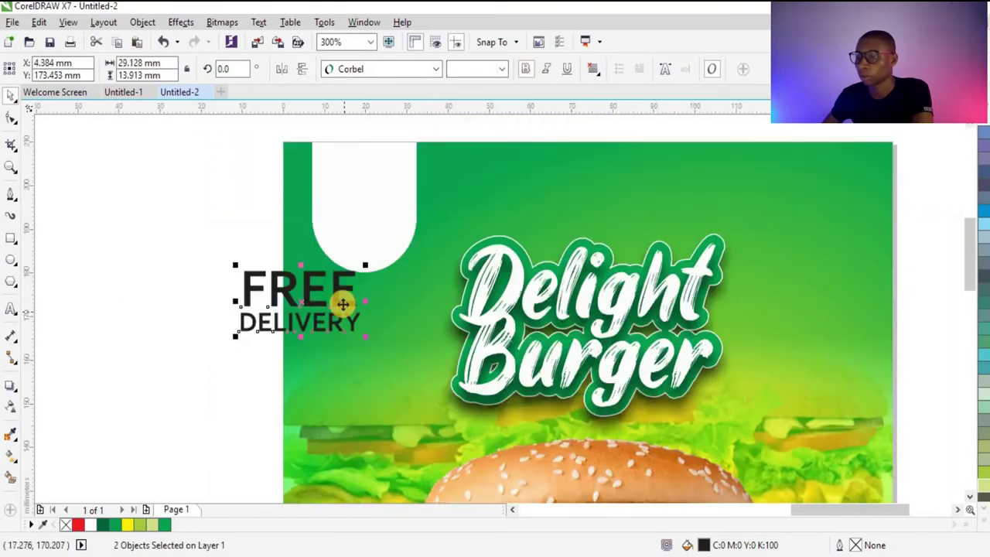
pyautogui.moveTo(343, 298); pyautogui.dragTo(396, 225)
# Fill both delivery text lines with red and scale them down together to about 19.1 mm wide.
pyautogui.click(80, 525)
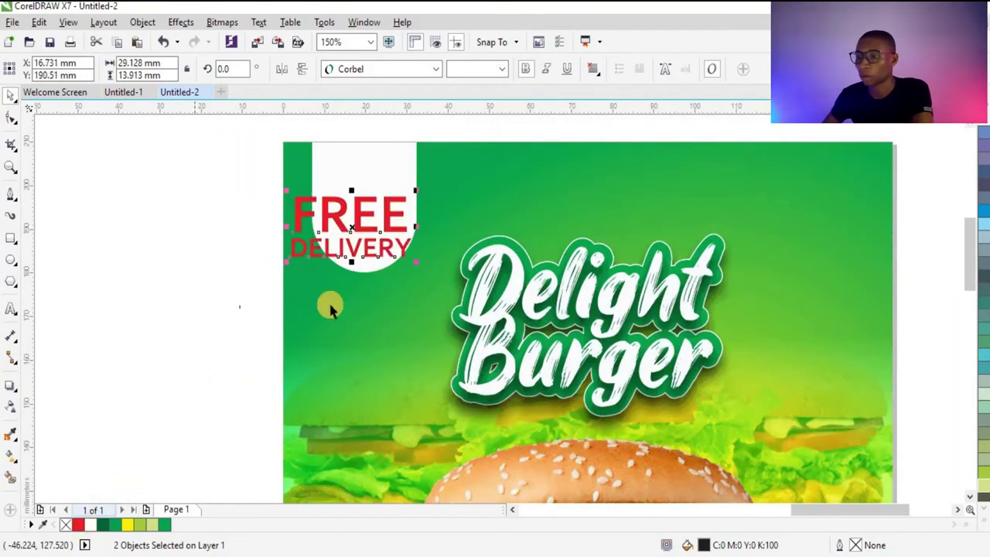
pyautogui.moveTo(287, 262); pyautogui.dragTo(329, 210)
# Centre the red "FREE DELIVERY" text within the lower part of the white tab and deselect everything.
pyautogui.scroll(2, 355, 215)
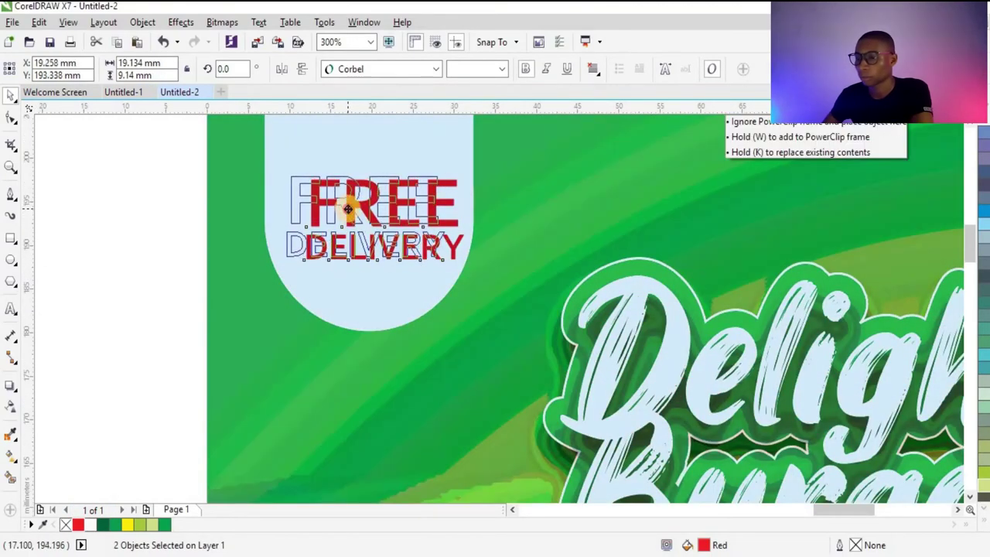
pyautogui.scroll(-2, 302, 228)
pyautogui.click(360, 259)
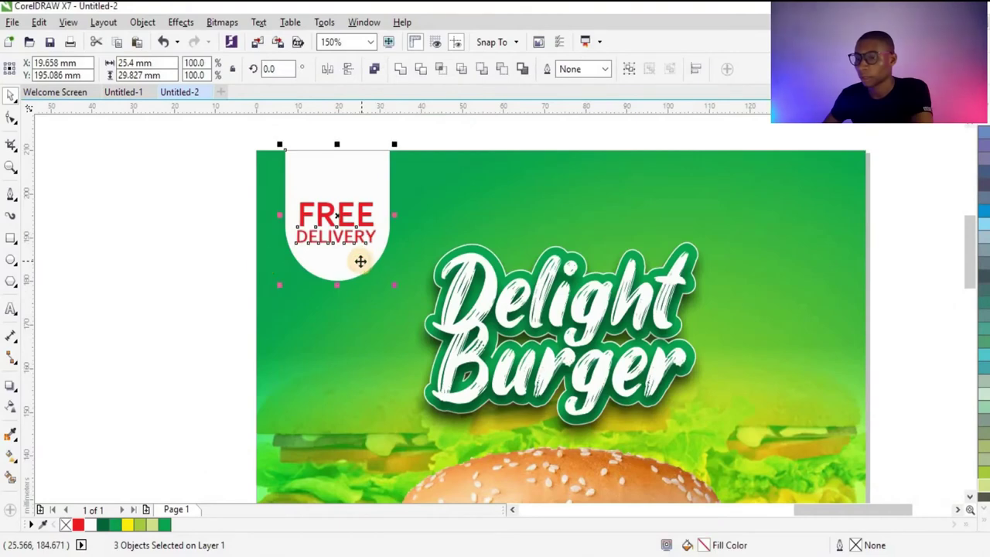
pyautogui.press('Escape')
pyautogui.scroll(-2, 369, 241)
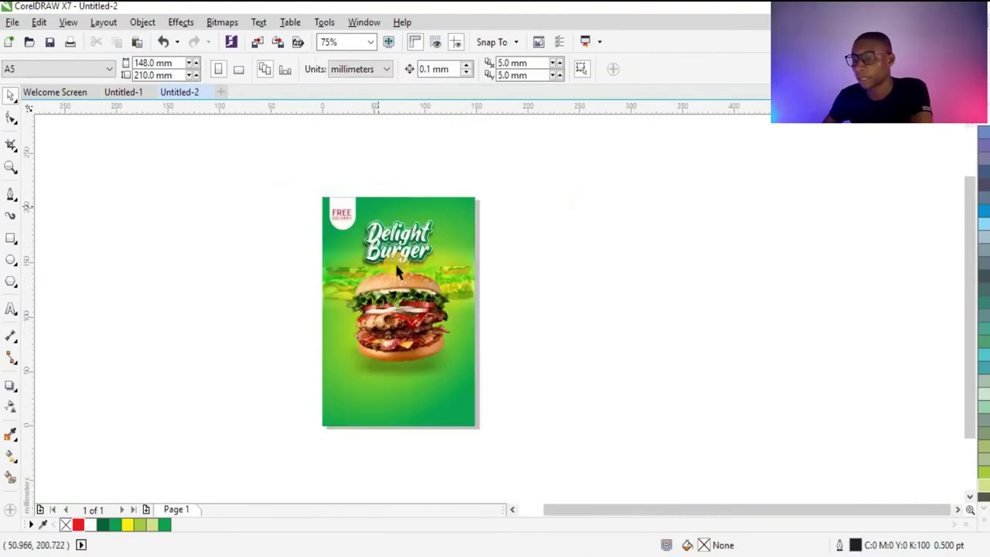
pyautogui.scroll(2, 343, 218)
pyautogui.scroll(-2, 410, 170)
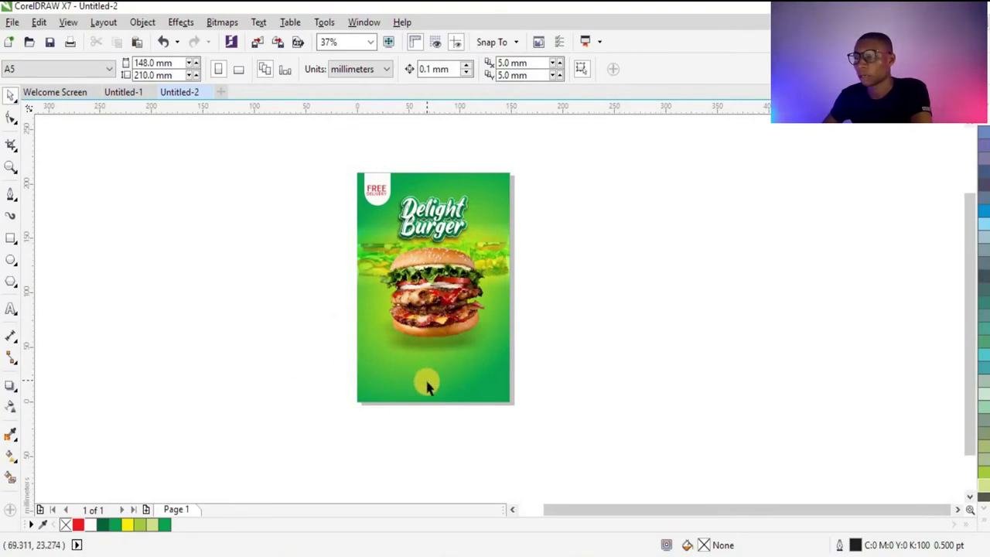
# Draw a white rectangle without an outline across the bottom of the page, 148 mm wide and about 30.7 mm high.
pyautogui.scroll(2, 417, 364)
pyautogui.click(11, 240)
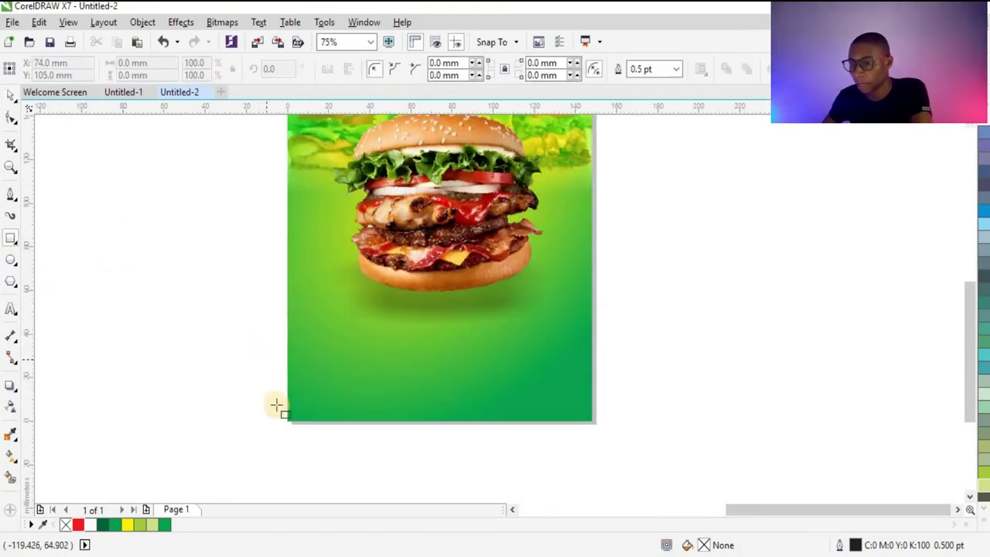
pyautogui.moveTo(288, 421)
pyautogui.mouseDown()
pyautogui.moveTo(486, 349)
pyautogui.moveTo(592, 349)
pyautogui.mouseUp()
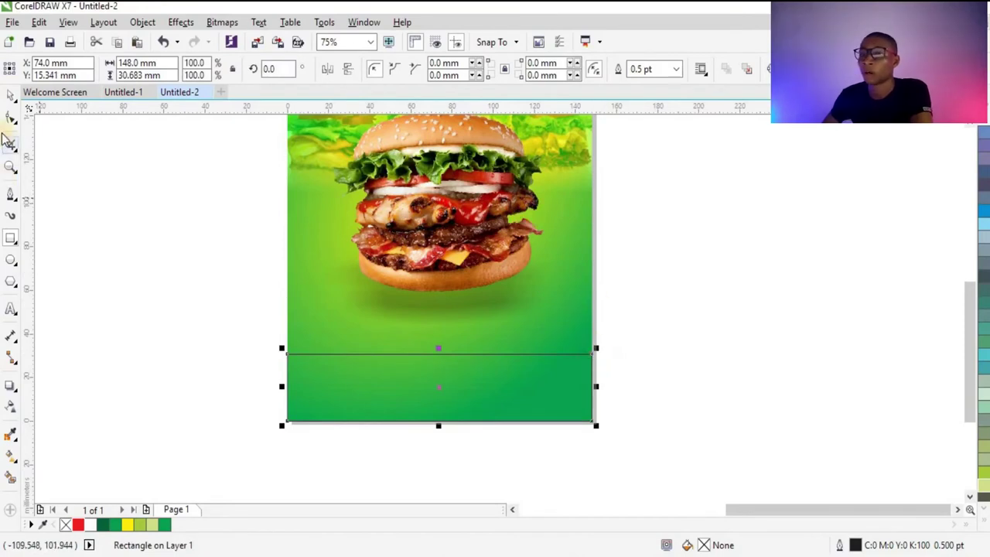
pyautogui.click(9, 96)
pyautogui.click(90, 526)
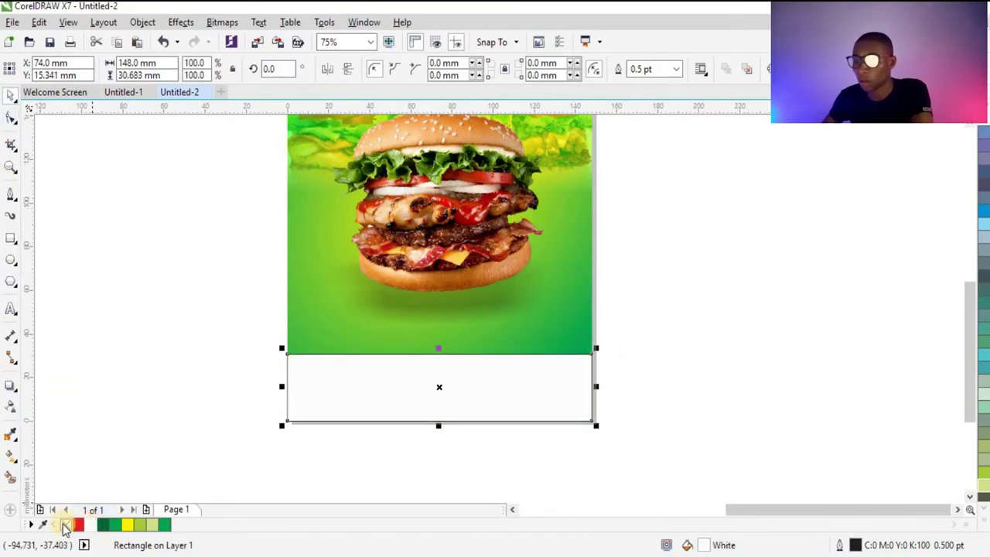
pyautogui.rightClick(64, 527)
pyautogui.click(152, 365)
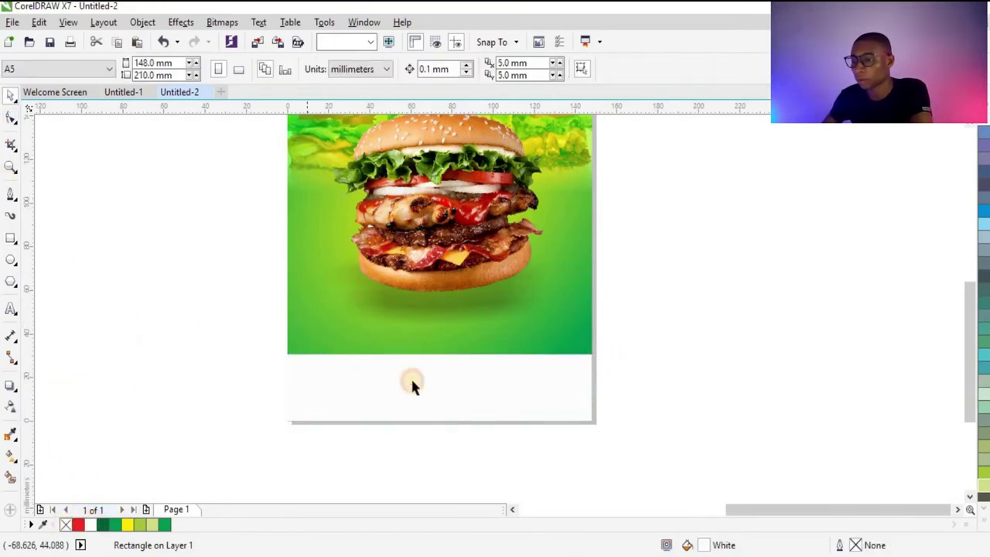
# Stretch the white bottom band upward to about 37.7 mm high and deselect it.
pyautogui.click(435, 354)
pyautogui.moveTo(439, 350); pyautogui.dragTo(440, 332)
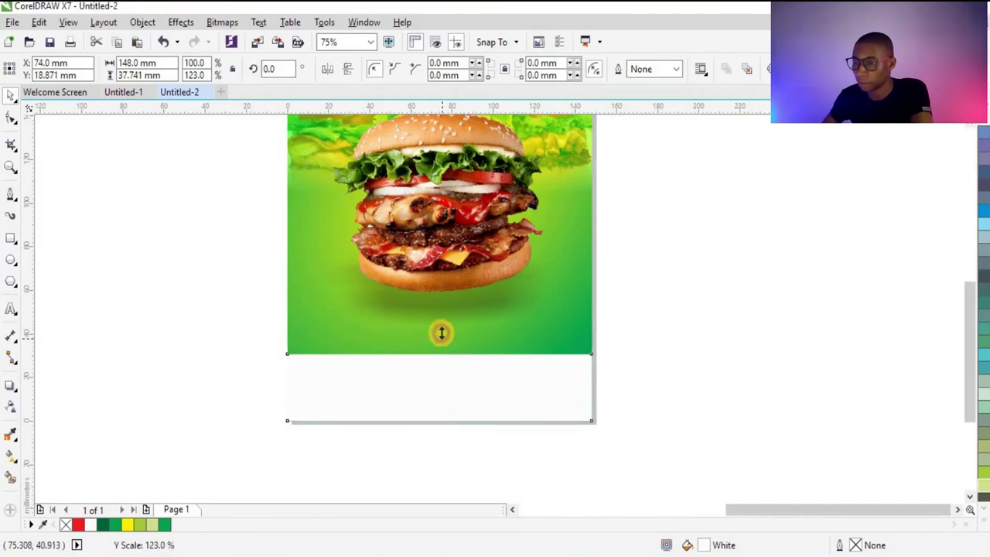
pyautogui.scroll(-2, 545, 347)
pyautogui.click(545, 348)
pyautogui.scroll(-1, 545, 347)
pyautogui.scroll(2, 454, 349)
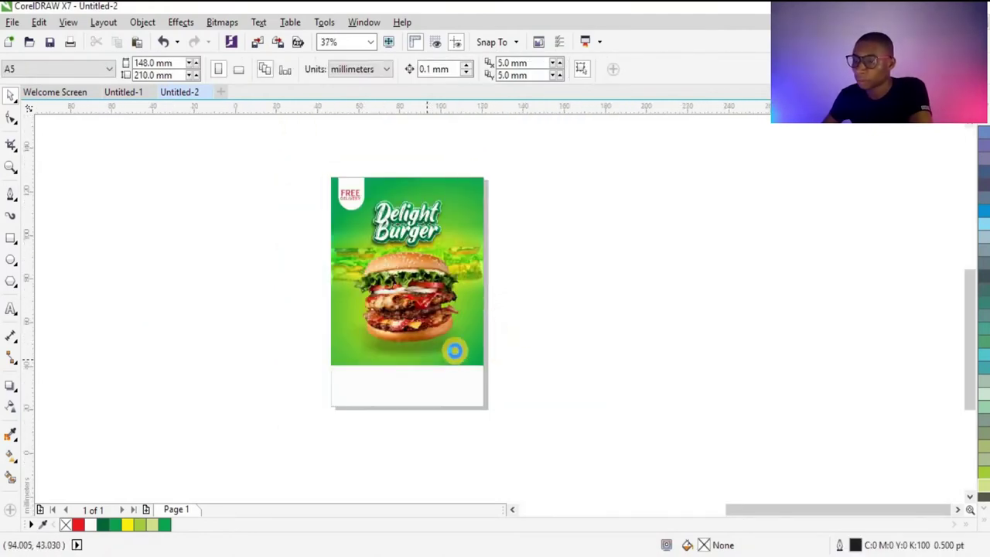
# Draw a circle about 67.4 mm in diameter beside the page and fill it with white.
pyautogui.scroll(3, 402, 263)
pyautogui.click(11, 258)
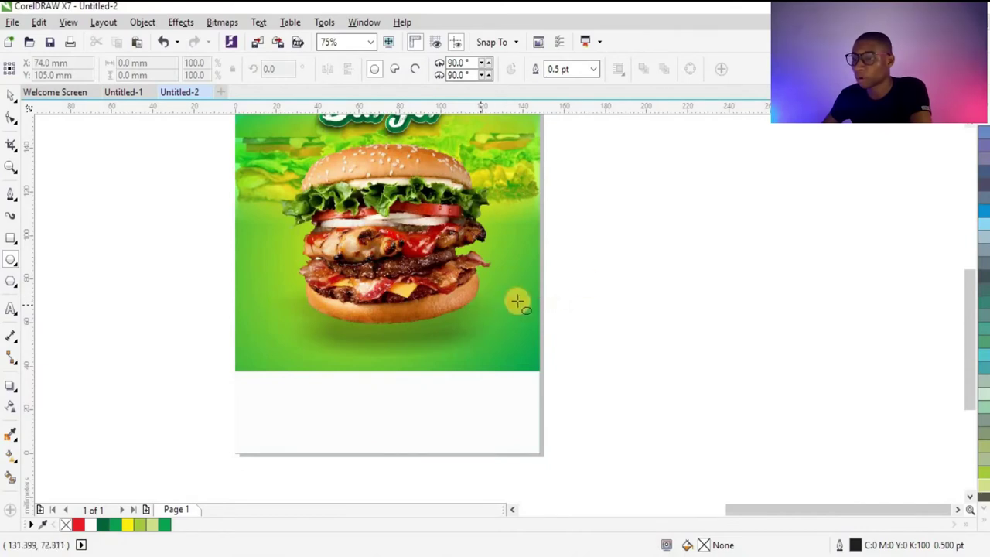
pyautogui.moveTo(577, 222)
pyautogui.mouseDown()
pyautogui.moveTo(674, 364)
pyautogui.moveTo(619, 263)
pyautogui.moveTo(659, 379)
pyautogui.moveTo(648, 312)
pyautogui.moveTo(667, 371)
pyautogui.mouseUp()
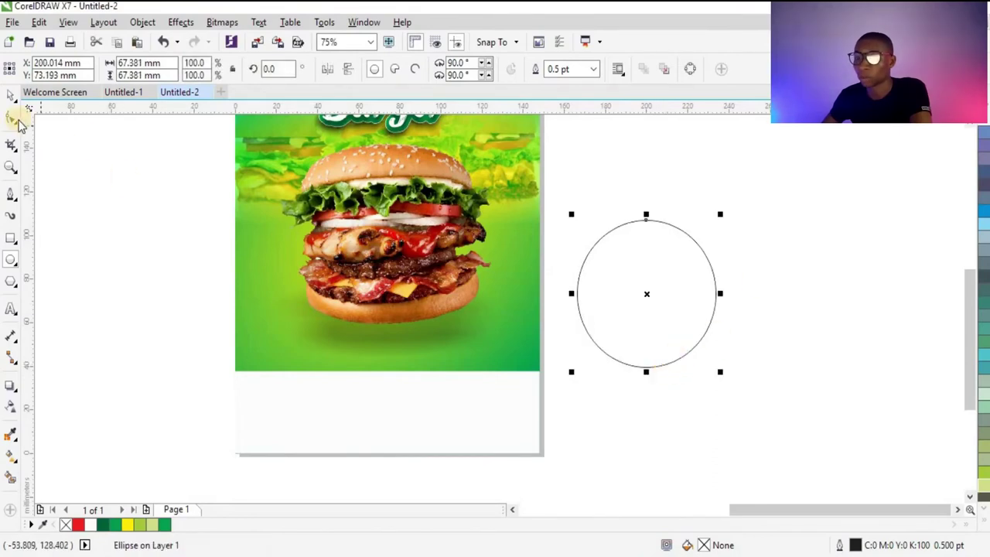
pyautogui.click(80, 525)
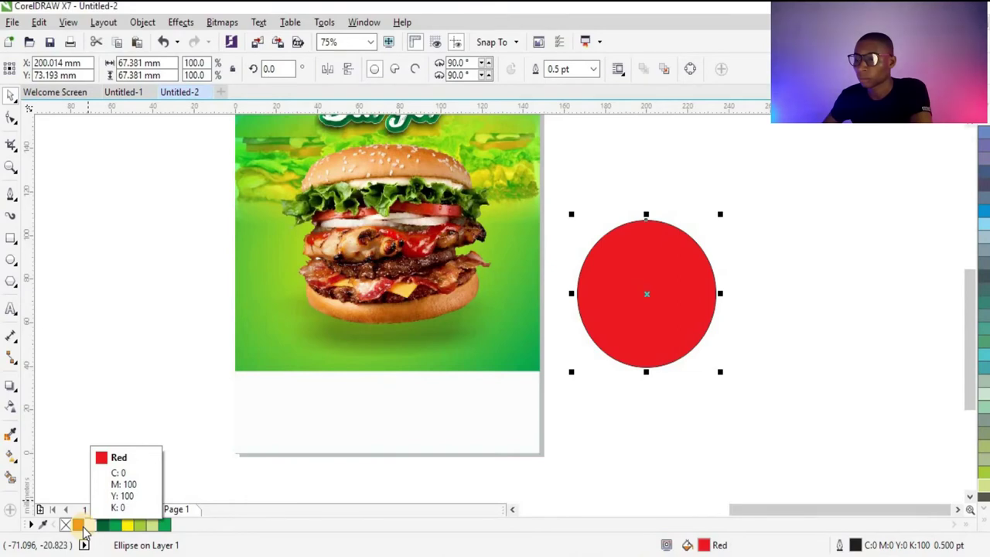
pyautogui.hotkey('ctrl', 'z')
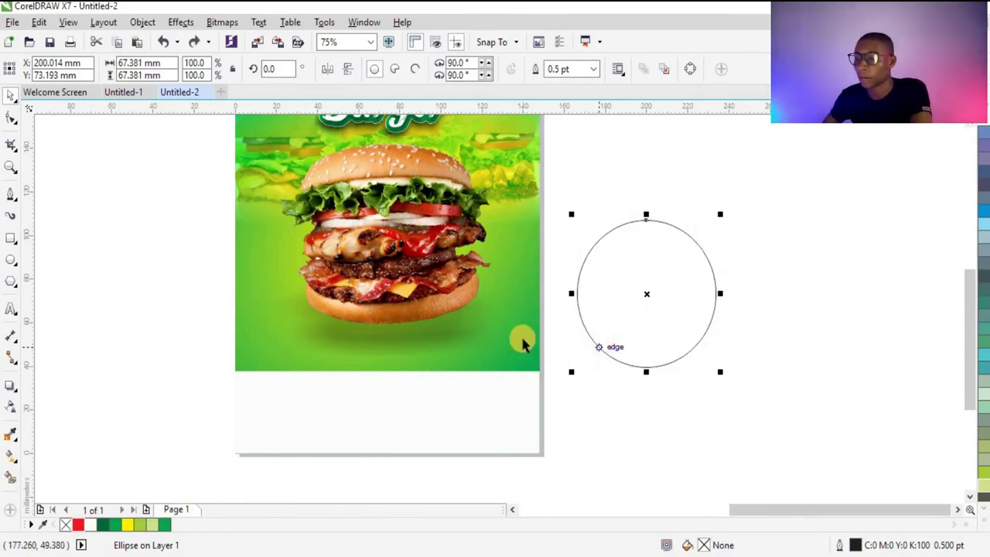
pyautogui.click(93, 526)
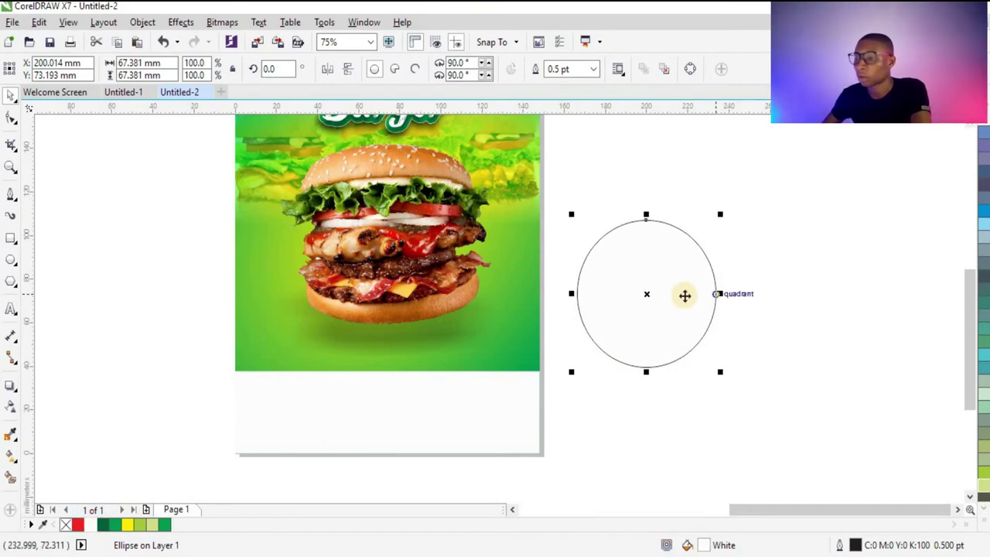
# Place the white circle over the burger's lower-right edge, scale it to about 35.5 mm in diameter, and remove its outline.
pyautogui.moveTo(686, 294); pyautogui.dragTo(511, 351)
pyautogui.scroll(3, 480, 318)
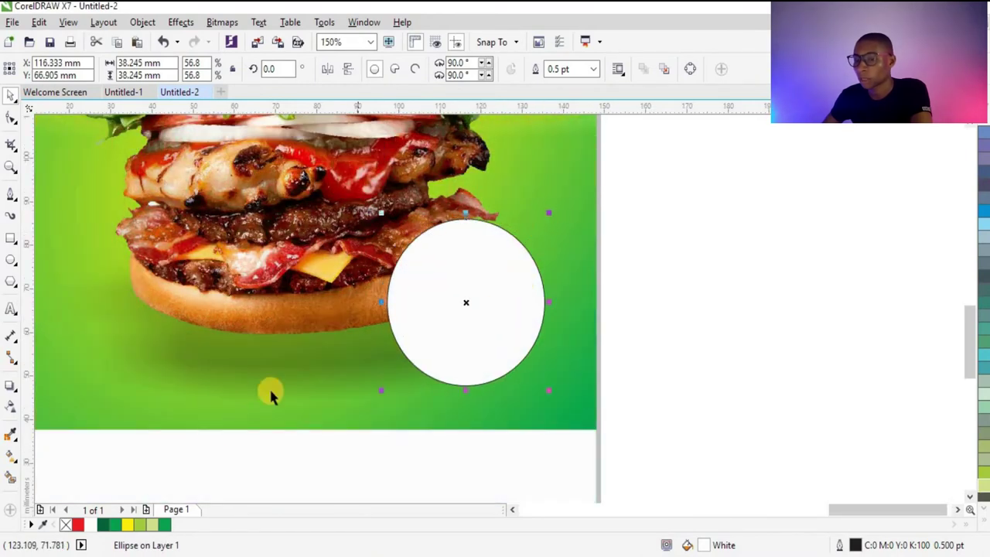
pyautogui.rightClick(67, 526)
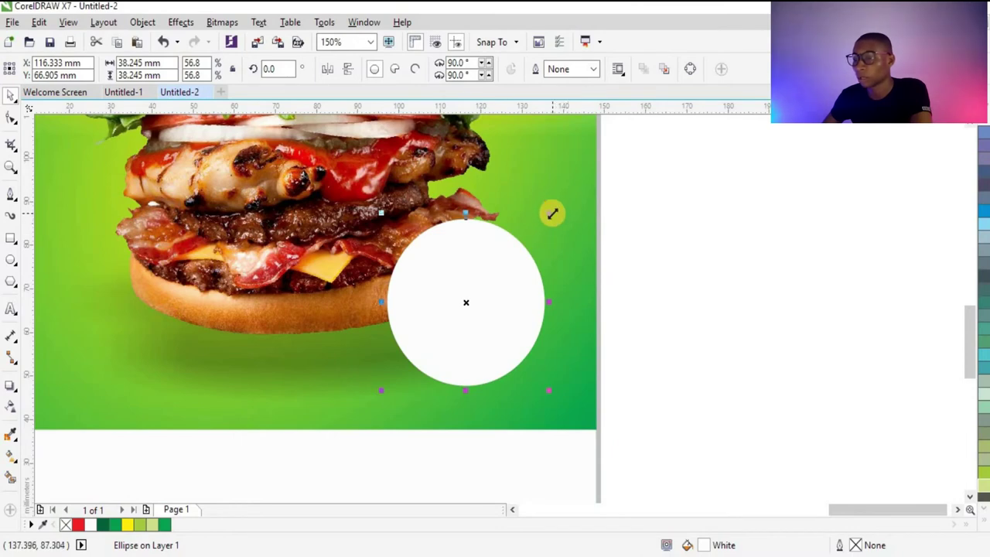
pyautogui.moveTo(550, 393); pyautogui.dragTo(542, 384)
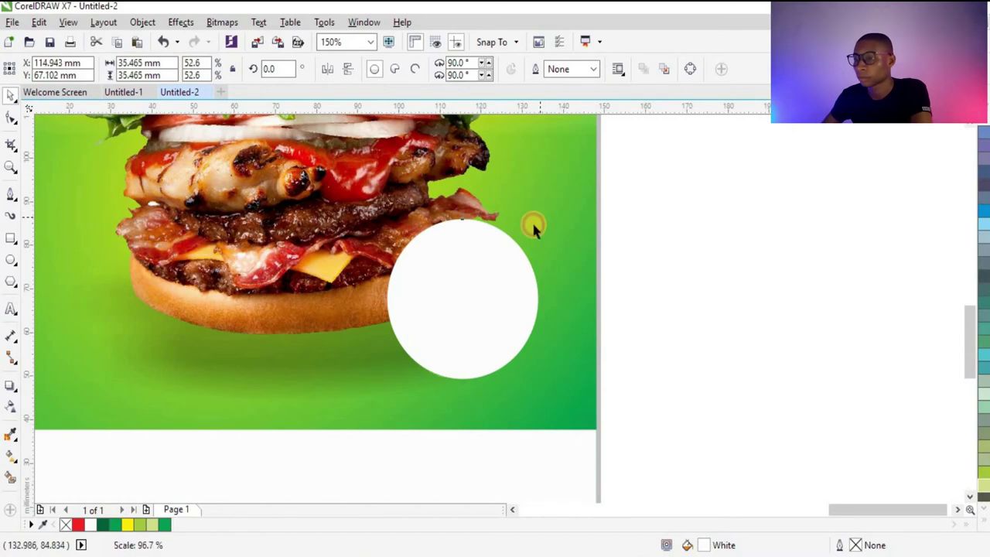
pyautogui.moveTo(488, 298); pyautogui.dragTo(489, 294)
pyautogui.press('F3')
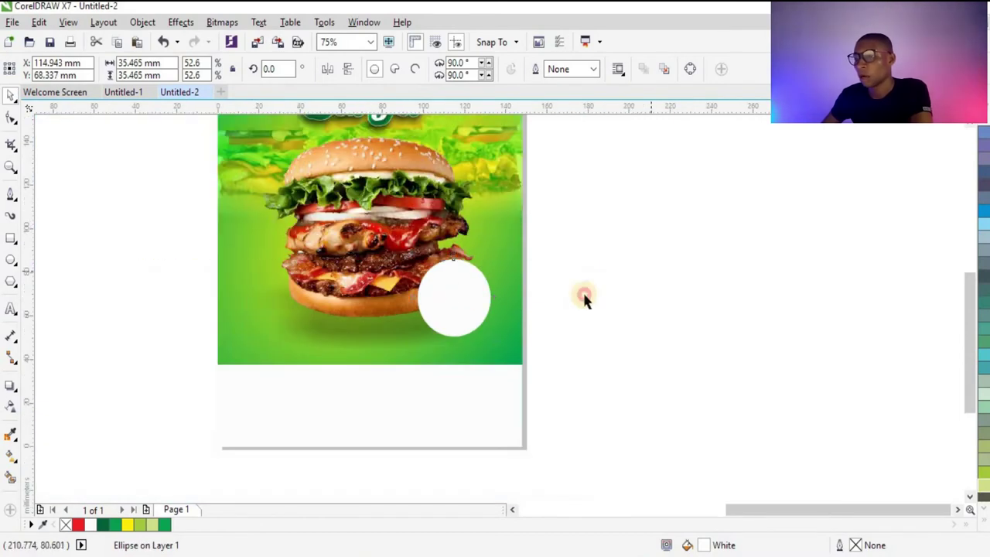
pyautogui.click(584, 298)
# Create a smaller concentric copy of the white circle, about 29.5 mm in diameter.
pyautogui.scroll(2, 495, 287)
pyautogui.click(420, 287)
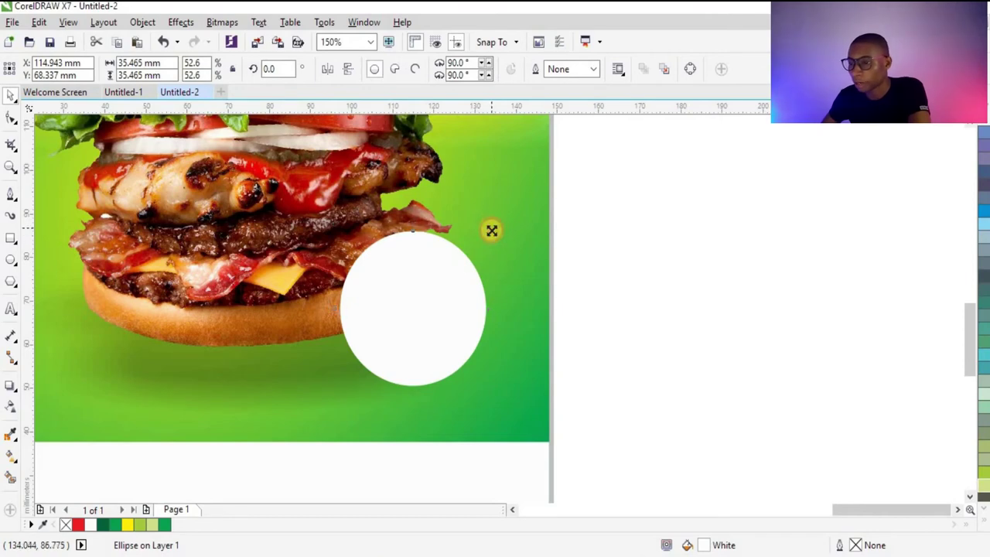
pyautogui.moveTo(492, 230); pyautogui.dragTo(489, 240)
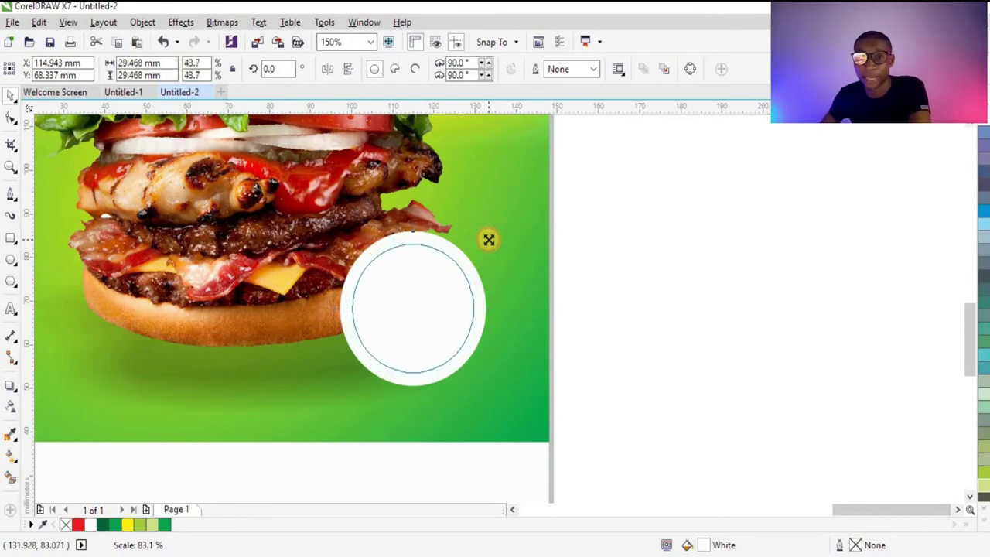
pyautogui.moveTo(489, 240); pyautogui.dragTo(486, 239)
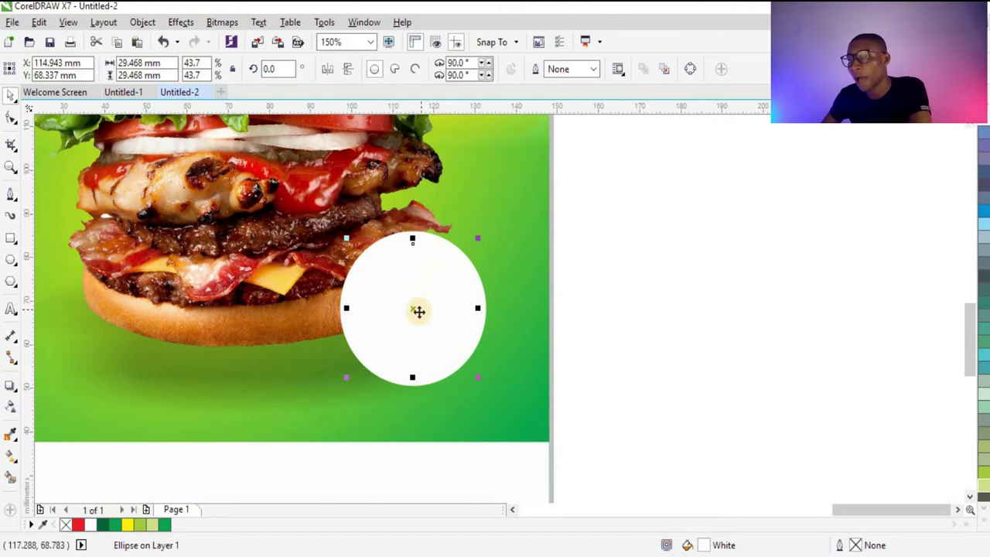
pyautogui.moveTo(418, 310); pyautogui.dragTo(246, 376)
pyautogui.moveTo(407, 330); pyautogui.dragTo(457, 285)
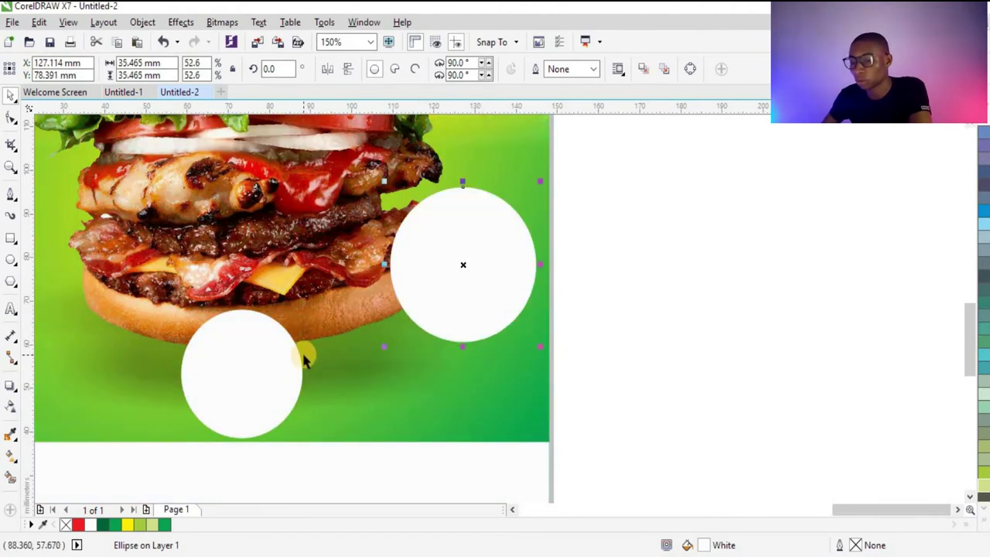
pyautogui.hotkey('ctrl', 'z')
pyautogui.hotkey('ctrl', 'z')
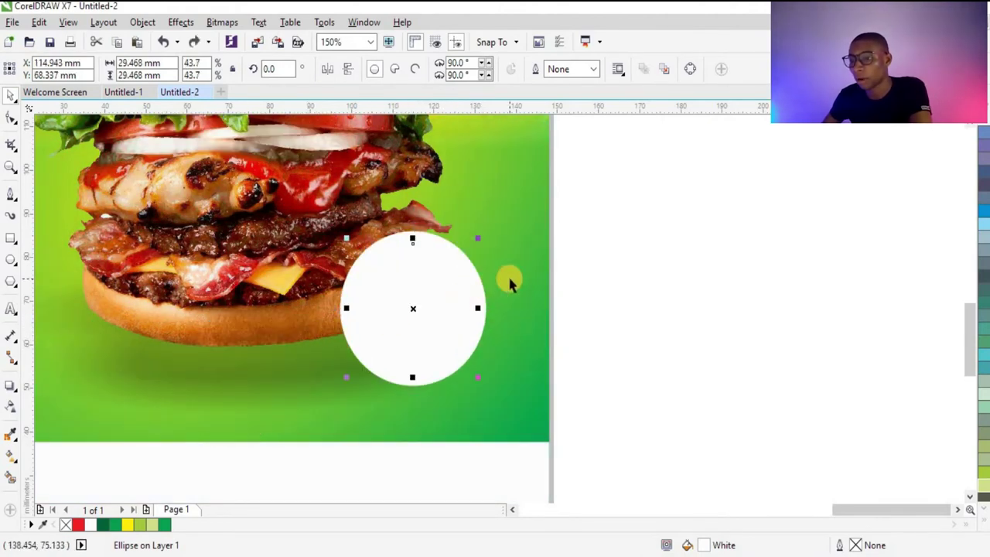
# Give the inner circle a red 0.75 pt outline with a dotted line style.
pyautogui.rightClick(80, 526)
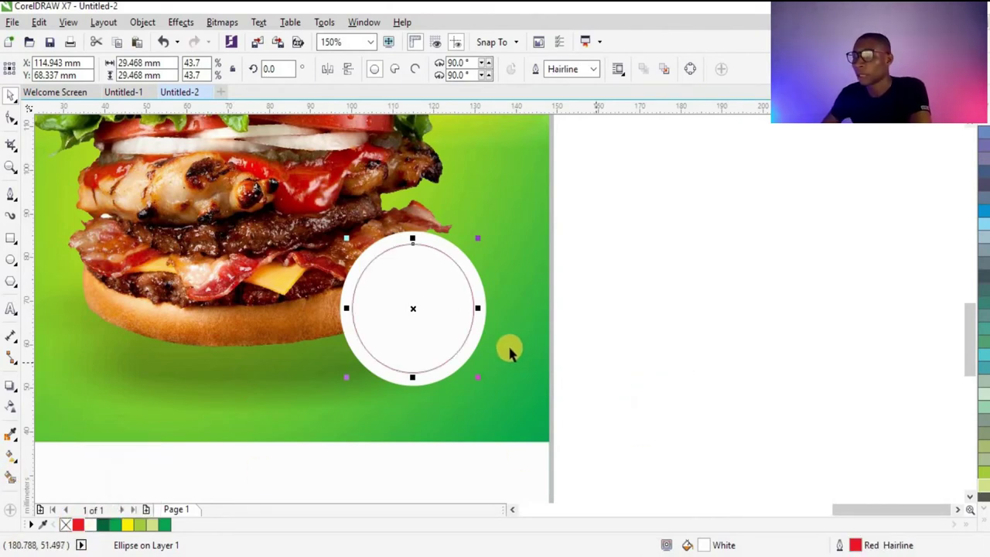
pyautogui.doubleClick(843, 544)
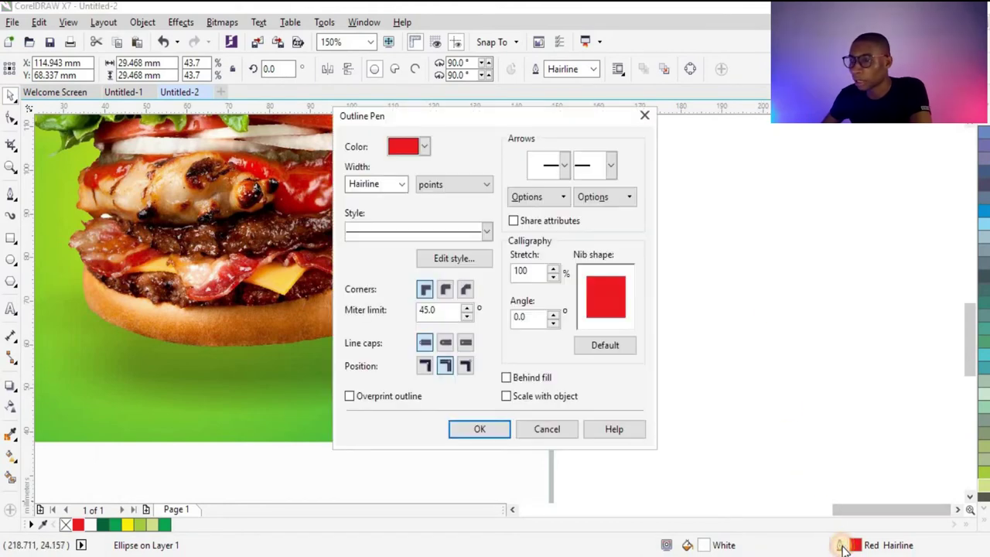
pyautogui.click(404, 185)
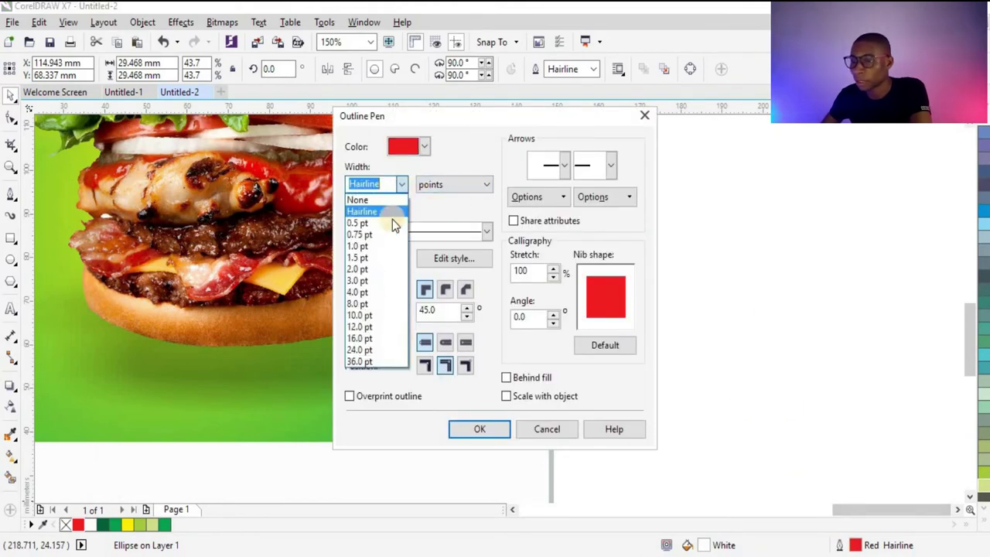
pyautogui.click(381, 234)
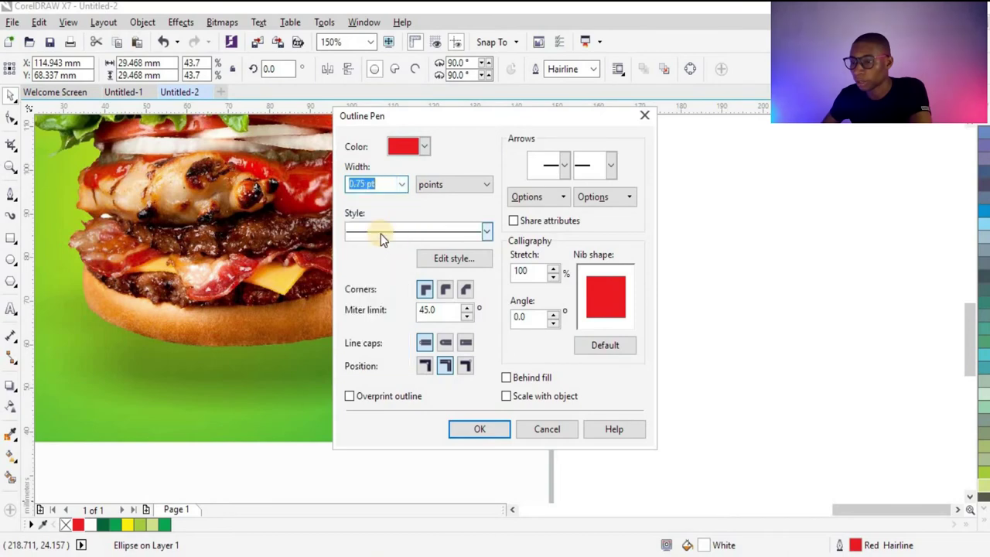
pyautogui.click(482, 231)
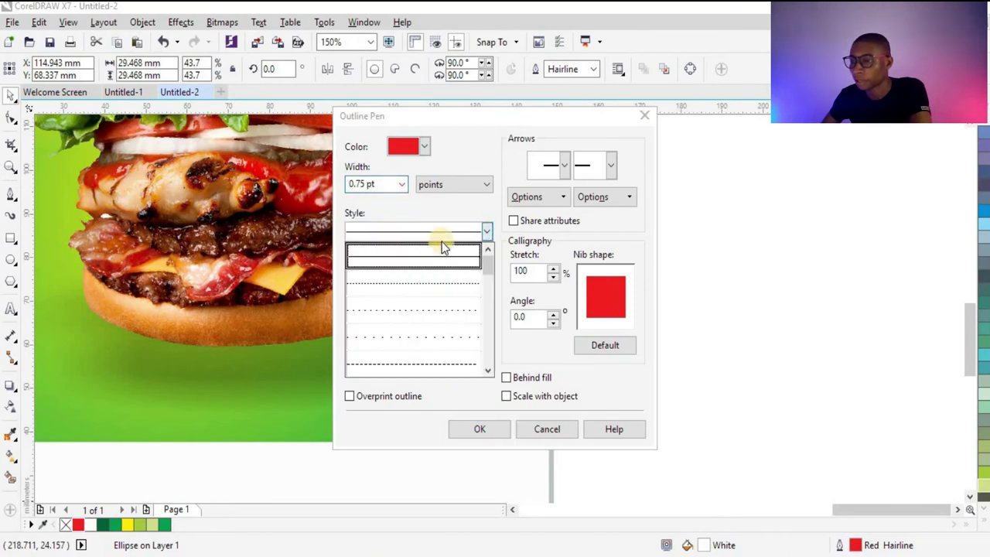
pyautogui.click(380, 312)
pyautogui.click(486, 432)
# Enlarge the dotted inner circle about its centre to about 30.5 mm in diameter and deselect it.
pyautogui.scroll(2, 417, 285)
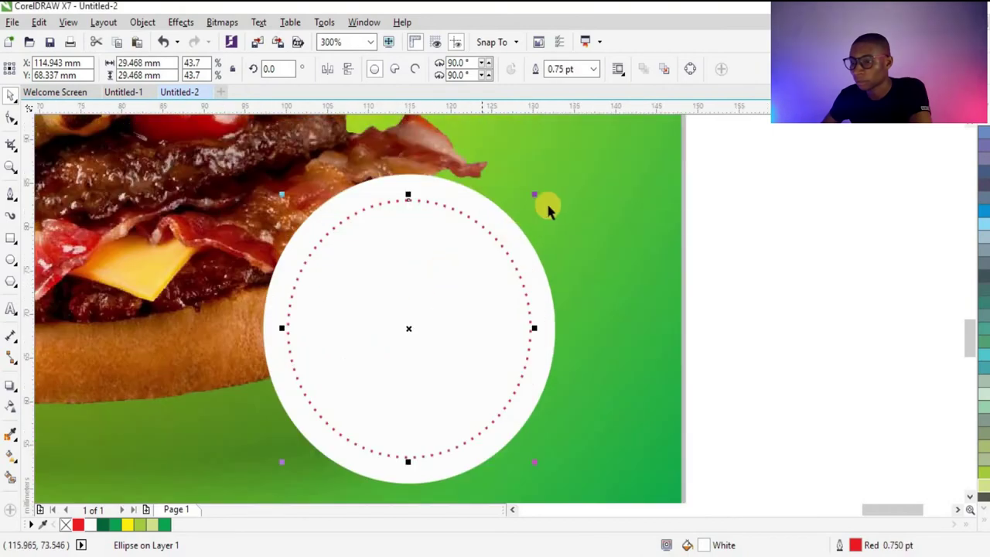
pyautogui.moveTo(537, 193); pyautogui.dragTo(545, 194)
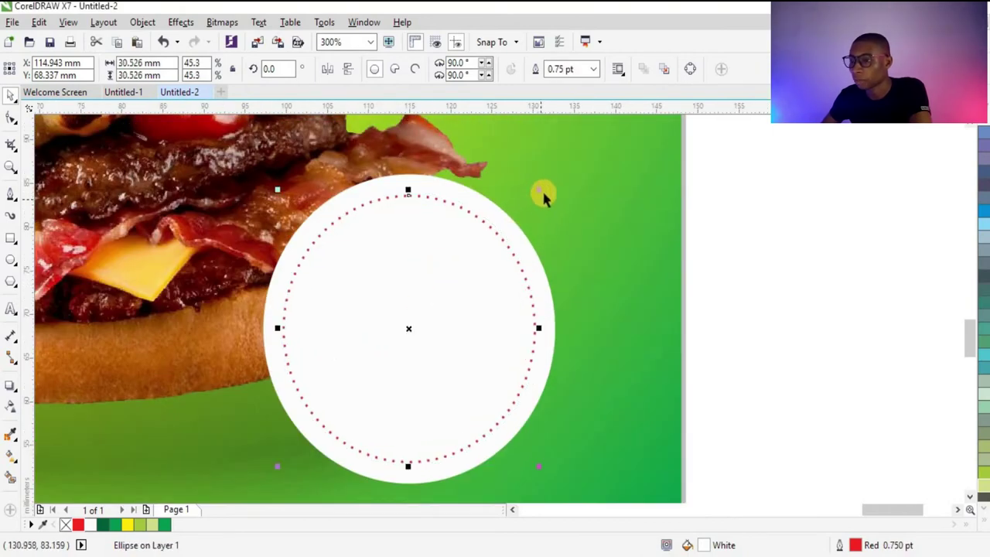
pyautogui.scroll(-4, 619, 276)
pyautogui.click(682, 272)
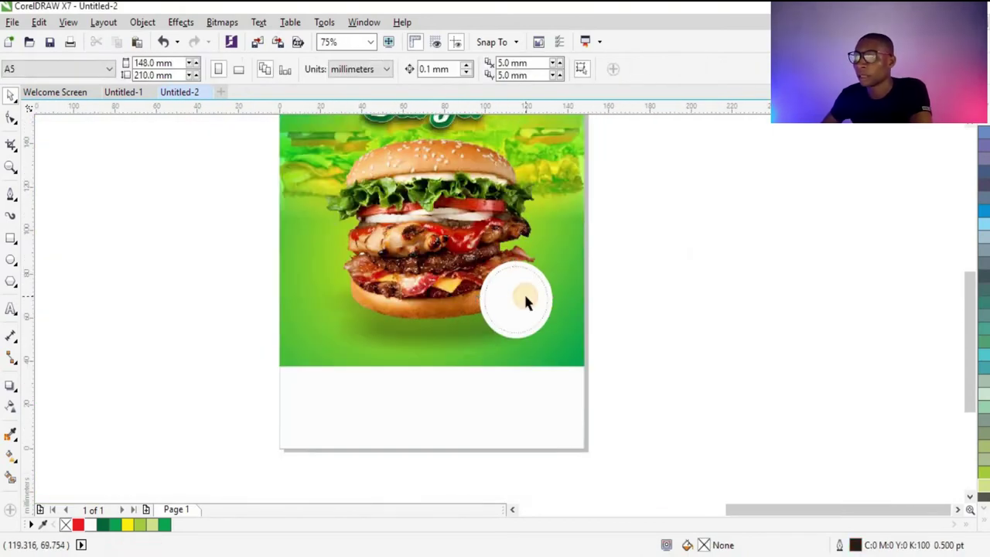
# Add the price text "$4.99" in the Corbel font beneath the burger.
pyautogui.scroll(2, 523, 285)
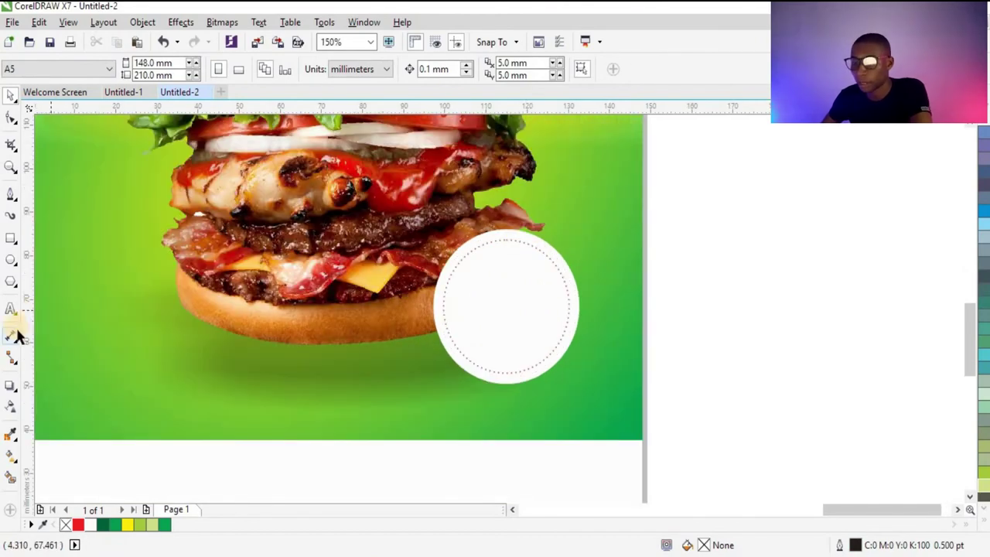
pyautogui.click(191, 379)
pyautogui.click(174, 384)
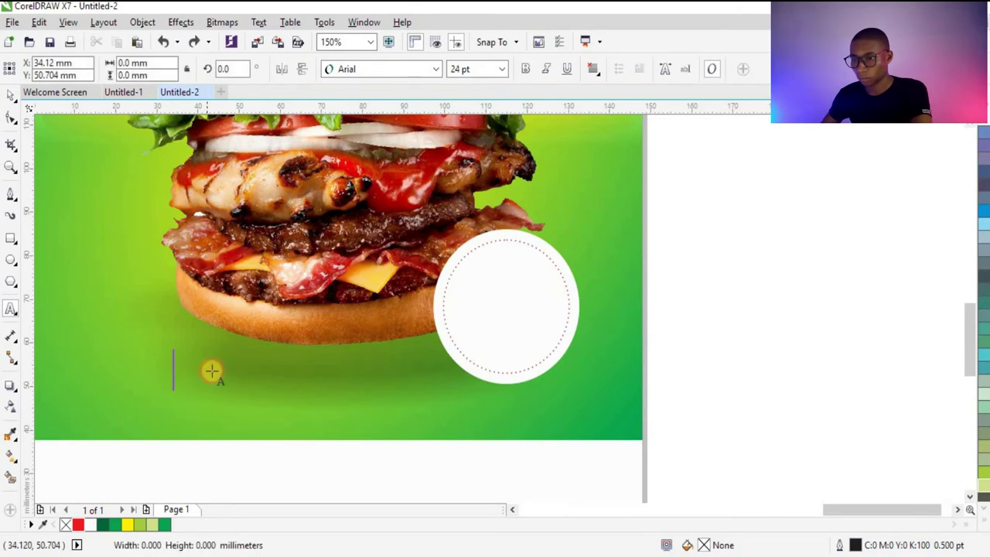
pyautogui.click(391, 69)
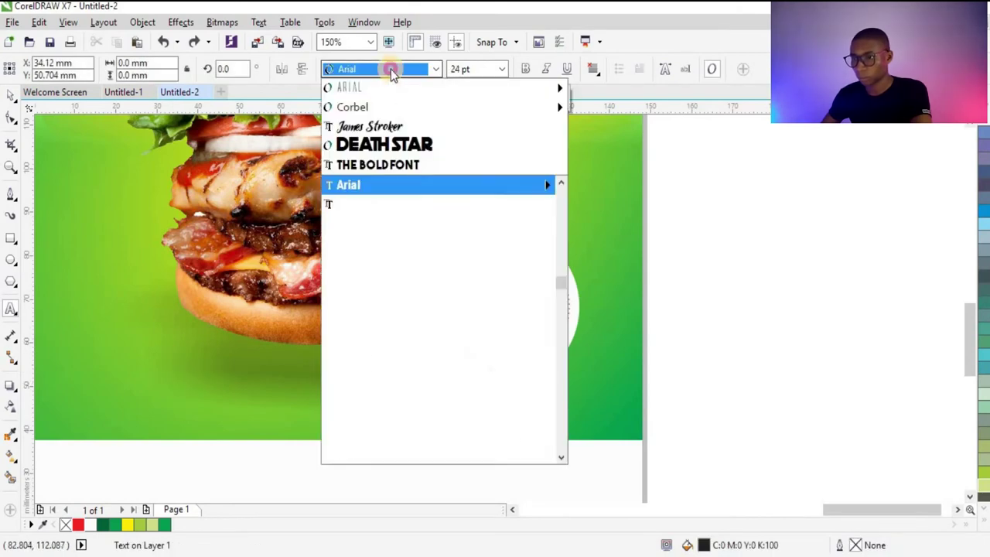
pyautogui.click(376, 102)
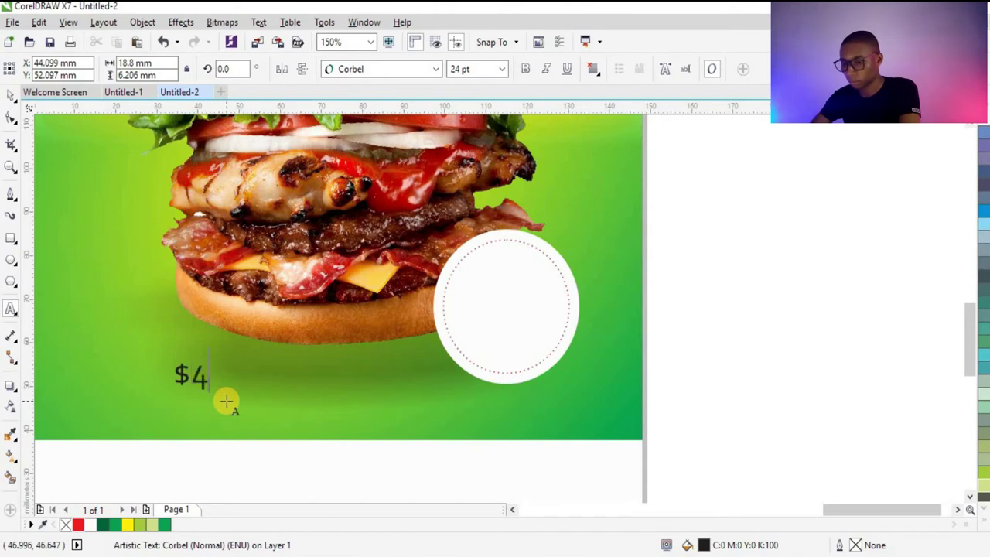
pyautogui.write('$4.99')
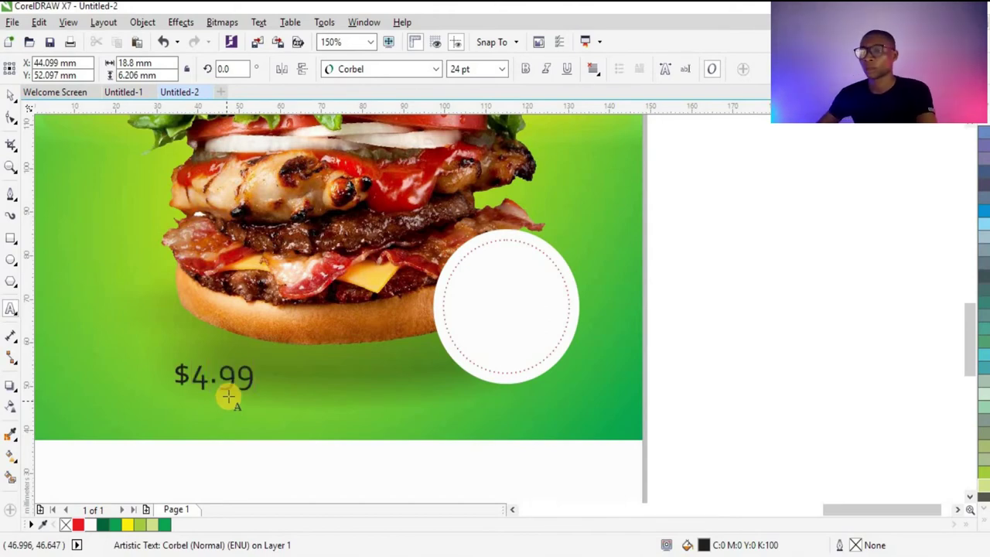
# Make the "$4." part of the price text bold.
pyautogui.scroll(1, 177, 394)
pyautogui.moveTo(265, 359); pyautogui.dragTo(142, 349)
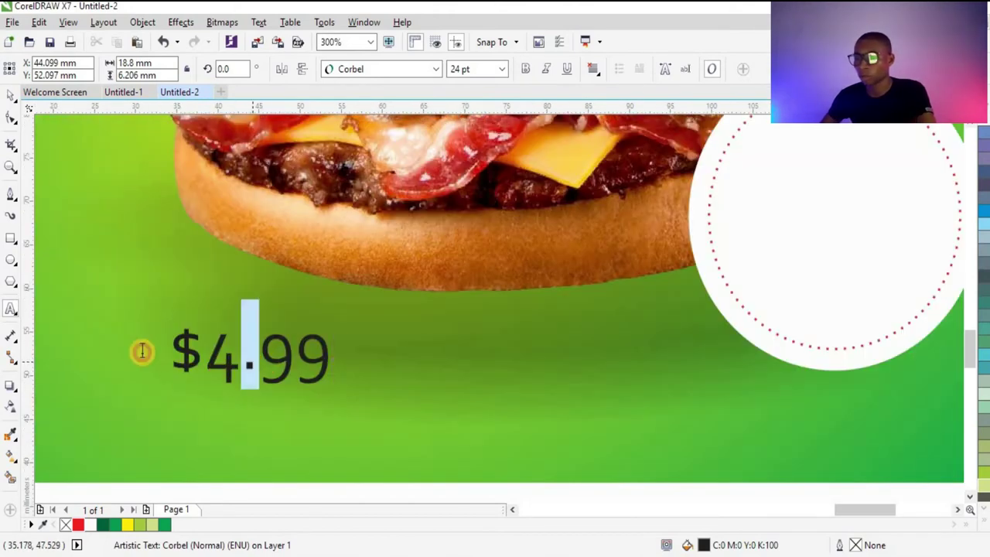
pyautogui.click(526, 69)
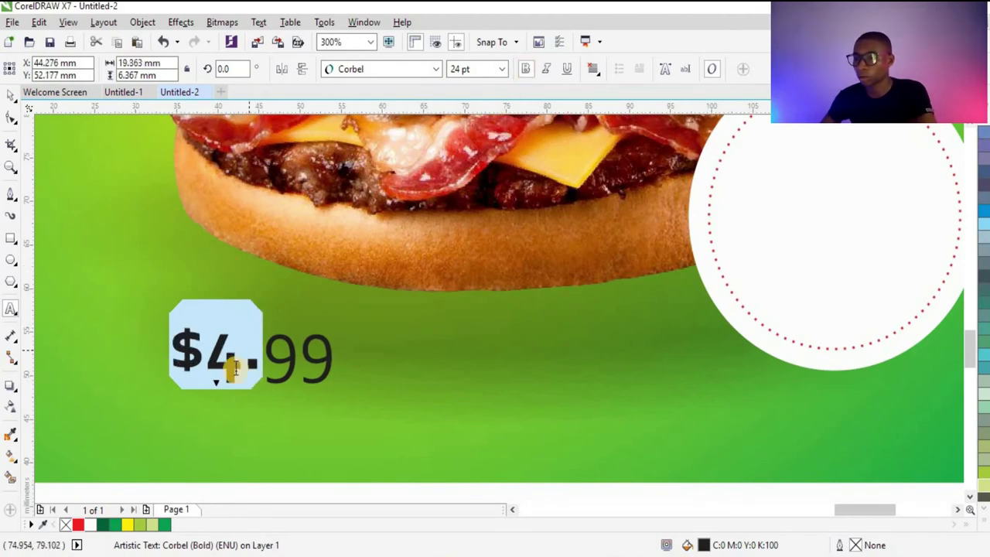
# Try to set the "99" part of the price text to 16 pt.
pyautogui.click(269, 358)
pyautogui.moveTo(269, 358); pyautogui.dragTo(355, 359)
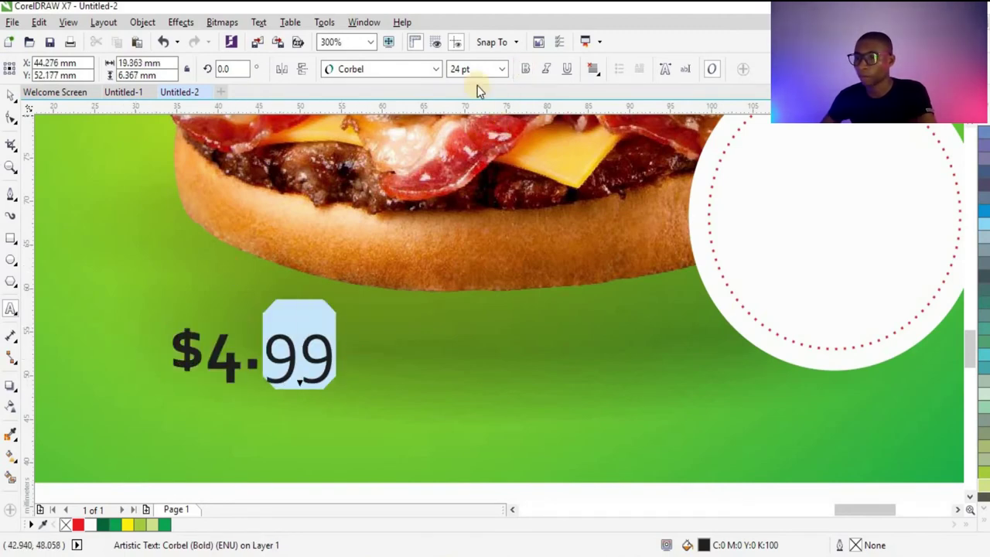
pyautogui.click(500, 68)
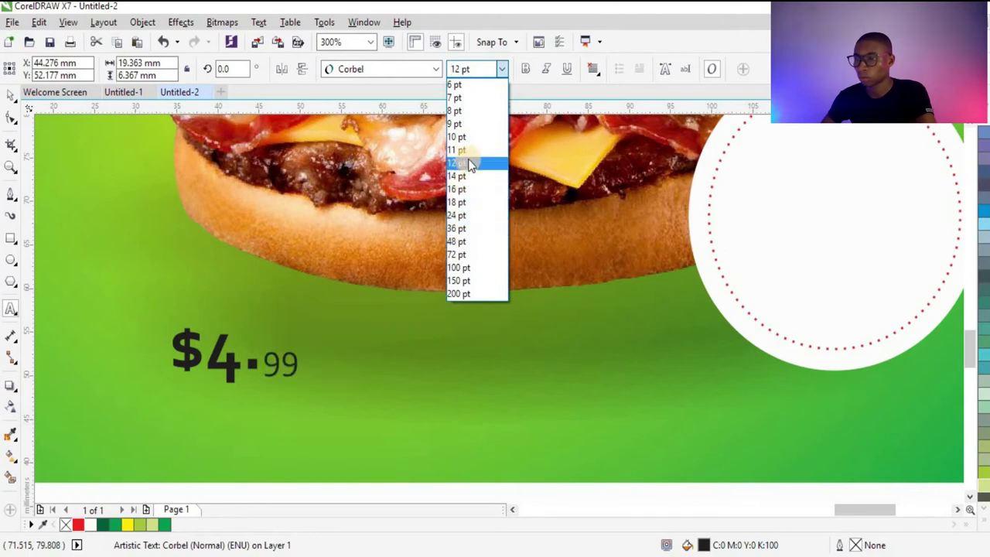
pyautogui.click(547, 289)
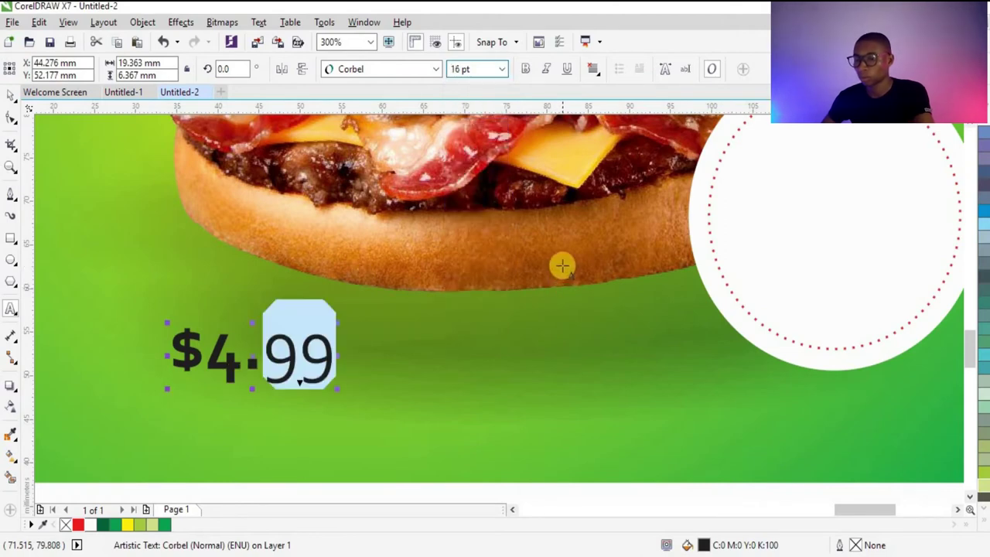
# Set the ".99" part of the price text to 10 pt.
pyautogui.moveTo(281, 349); pyautogui.dragTo(248, 361)
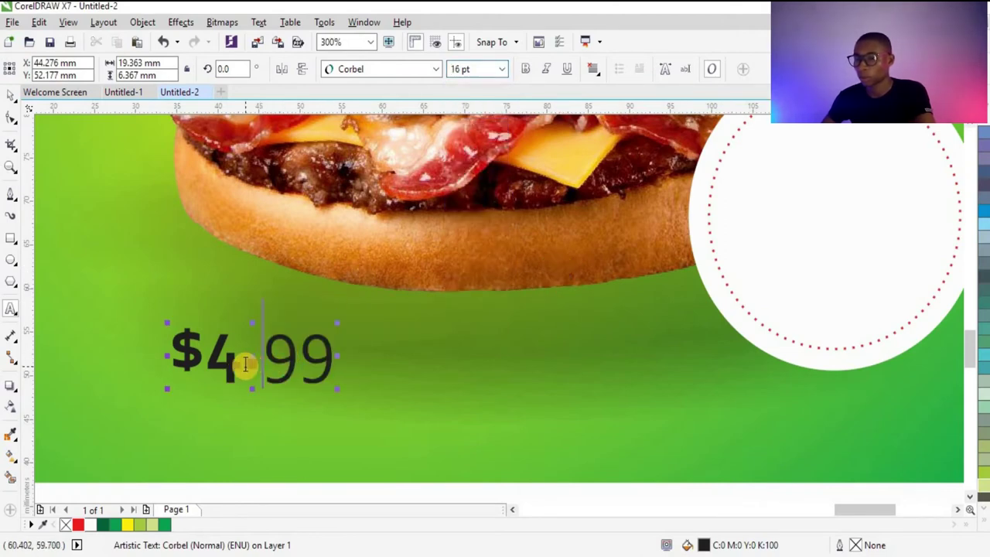
pyautogui.moveTo(327, 355); pyautogui.dragTo(334, 357)
pyautogui.click(501, 69)
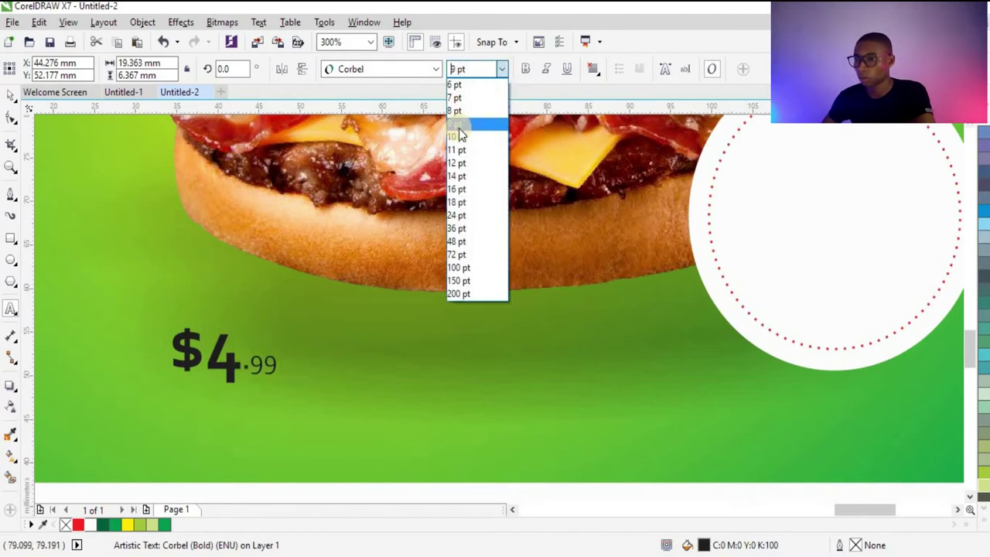
pyautogui.click(459, 136)
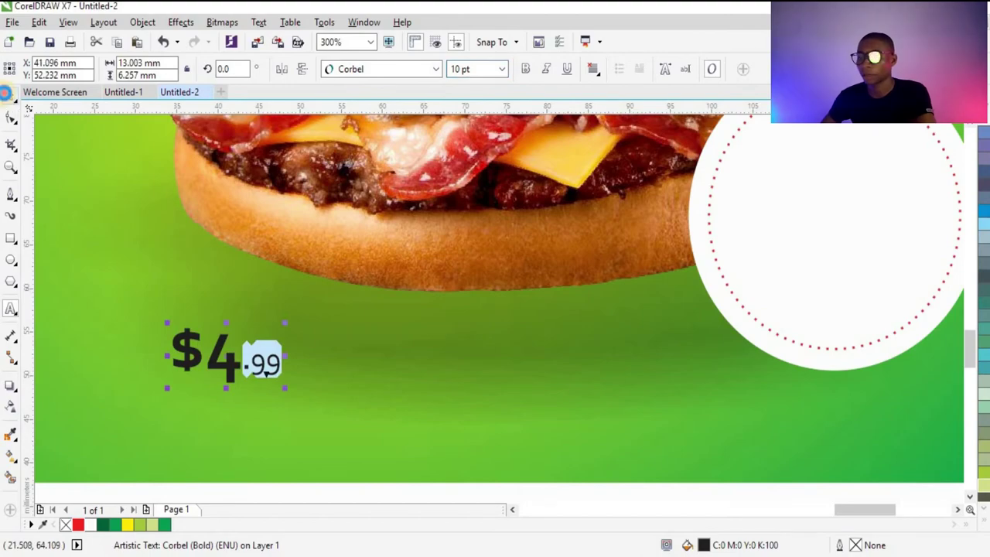
# Move the price text from beneath the burger onto the white circular badge.
pyautogui.hotkey('ctrl', 'space')
pyautogui.moveTo(209, 365); pyautogui.dragTo(789, 228)
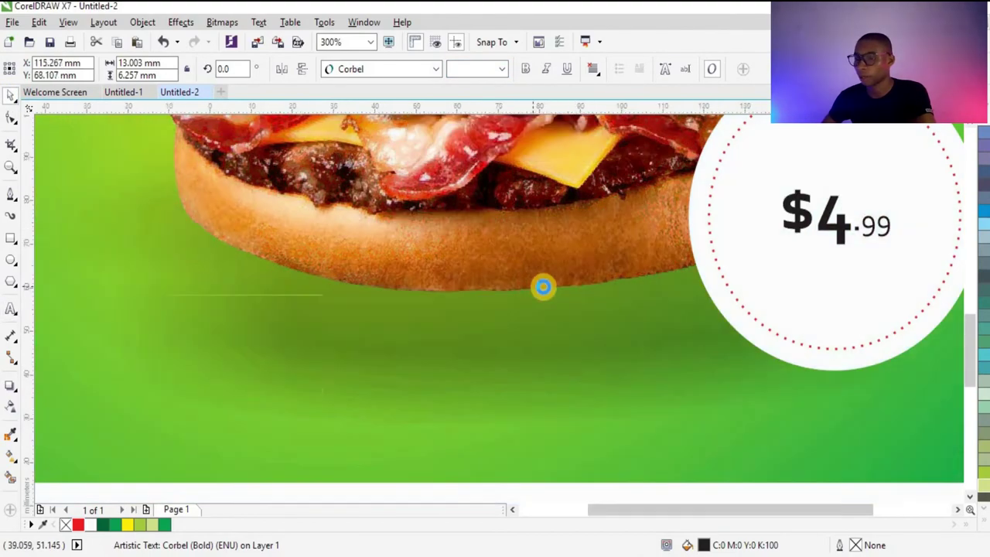
pyautogui.scroll(-3, 707, 283)
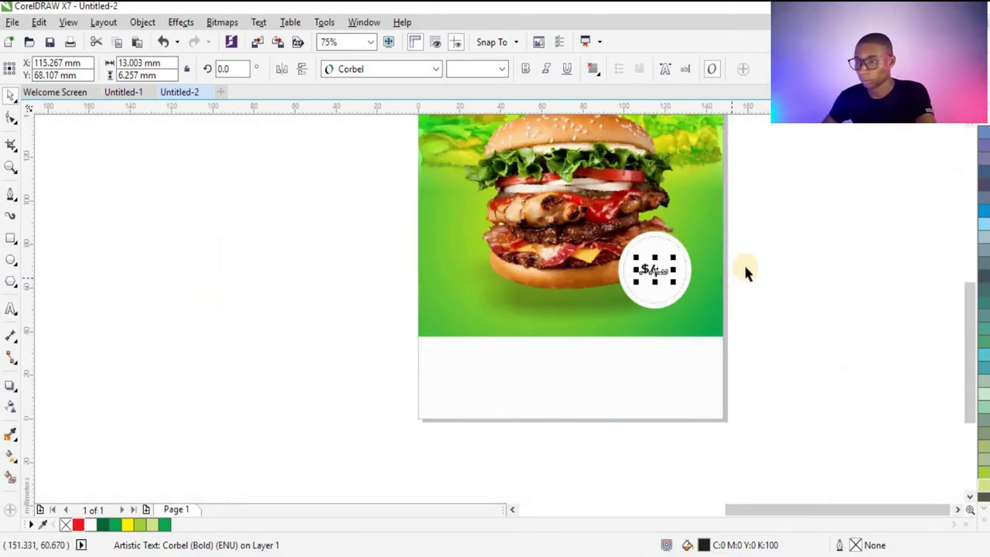
pyautogui.scroll(2, 744, 263)
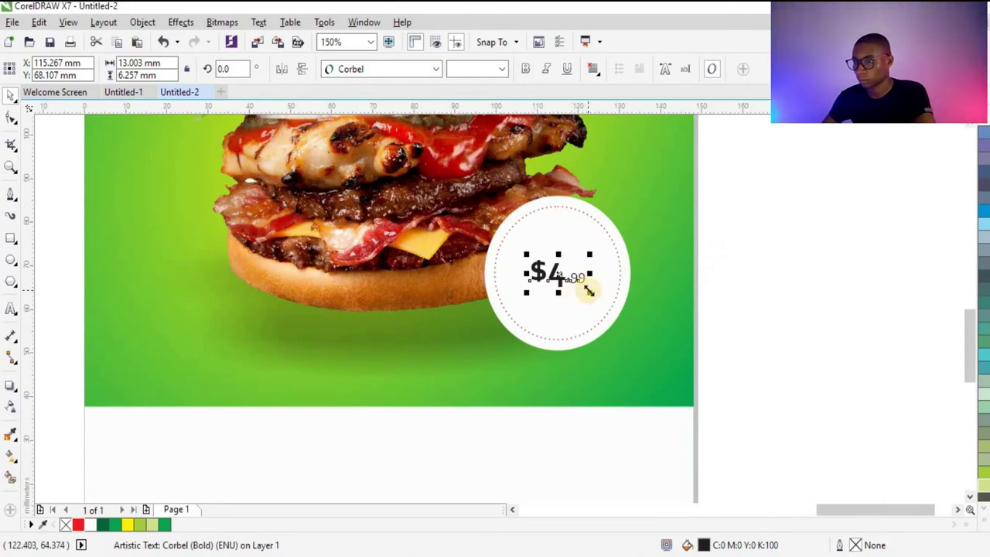
# Enlarge the price text about its centre to about 23.4 mm wide within the badge and fill it red.
pyautogui.moveTo(588, 291); pyautogui.dragTo(611, 317)
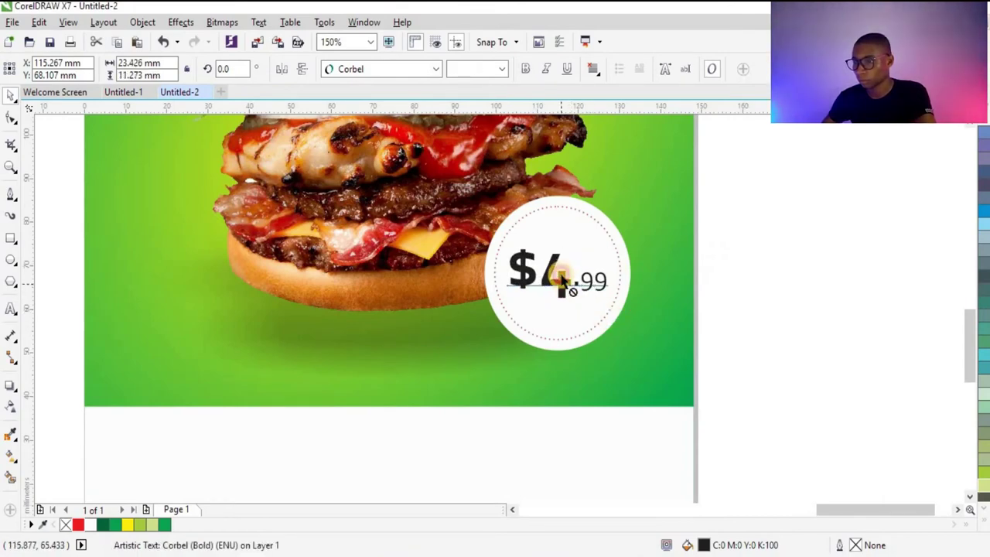
pyautogui.moveTo(564, 280)
pyautogui.mouseDown()
pyautogui.moveTo(560, 270)
pyautogui.moveTo(567, 276)
pyautogui.mouseUp()
pyautogui.moveTo(77, 526); pyautogui.dragTo(581, 272)
# Add the text "only" in the Corbel font at 24 pt, beneath the burger beside the badge.
pyautogui.scroll(2, 592, 273)
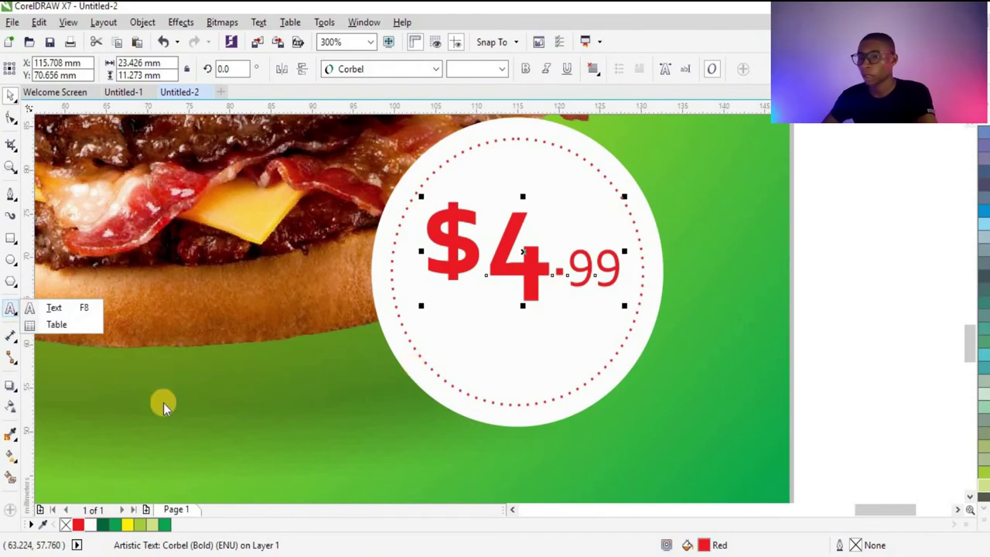
pyautogui.click(12, 338)
pyautogui.moveTo(11, 308)
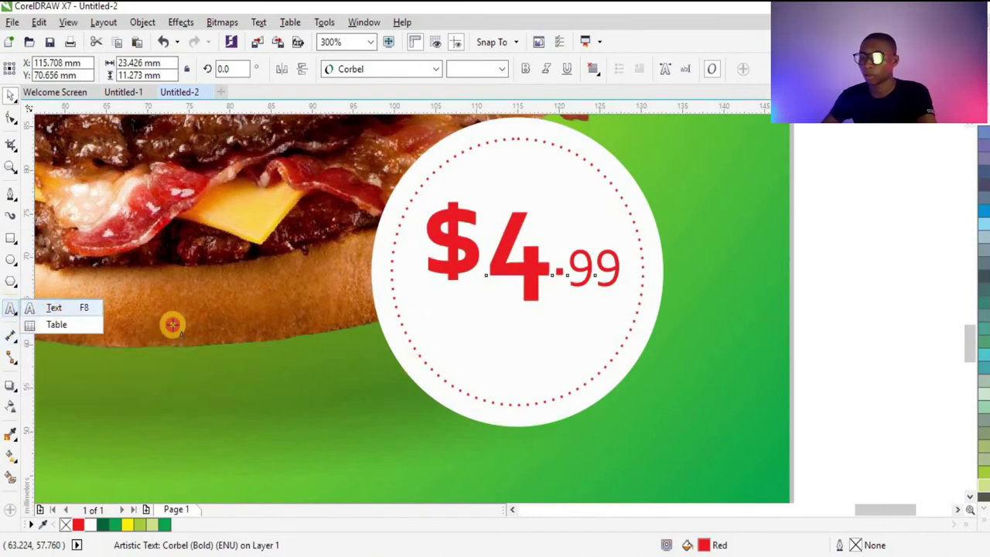
pyautogui.click(51, 307)
pyautogui.click(287, 404)
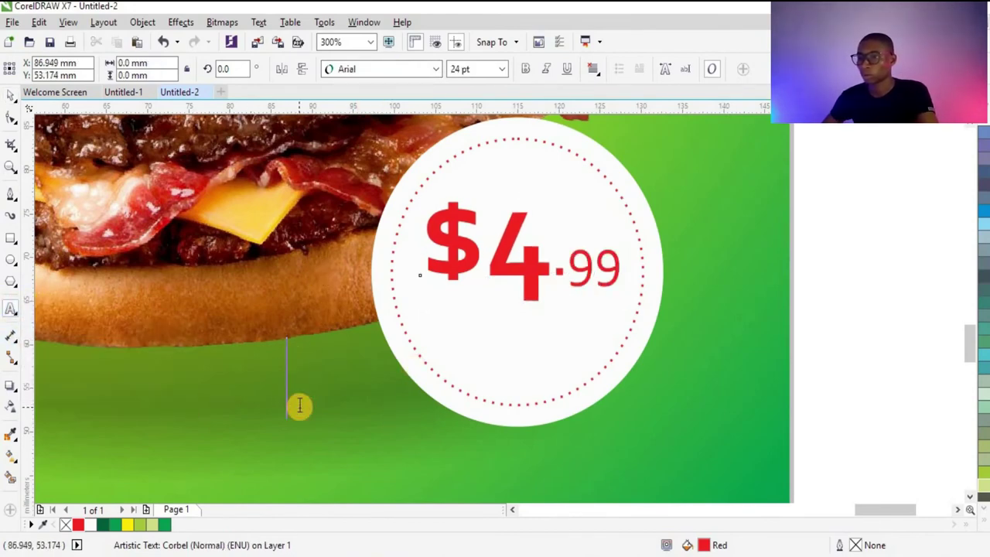
pyautogui.click(387, 69)
pyautogui.click(372, 101)
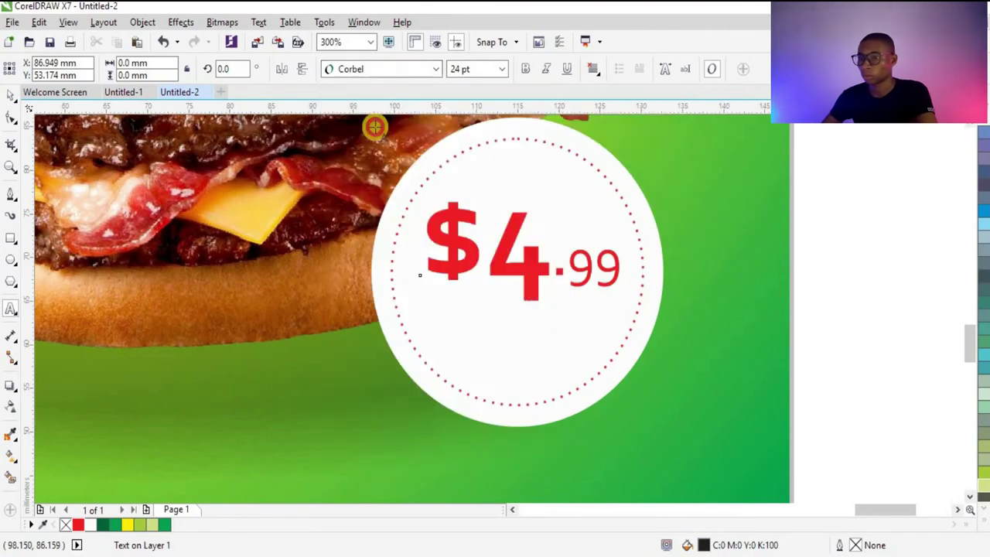
pyautogui.write('cnn')
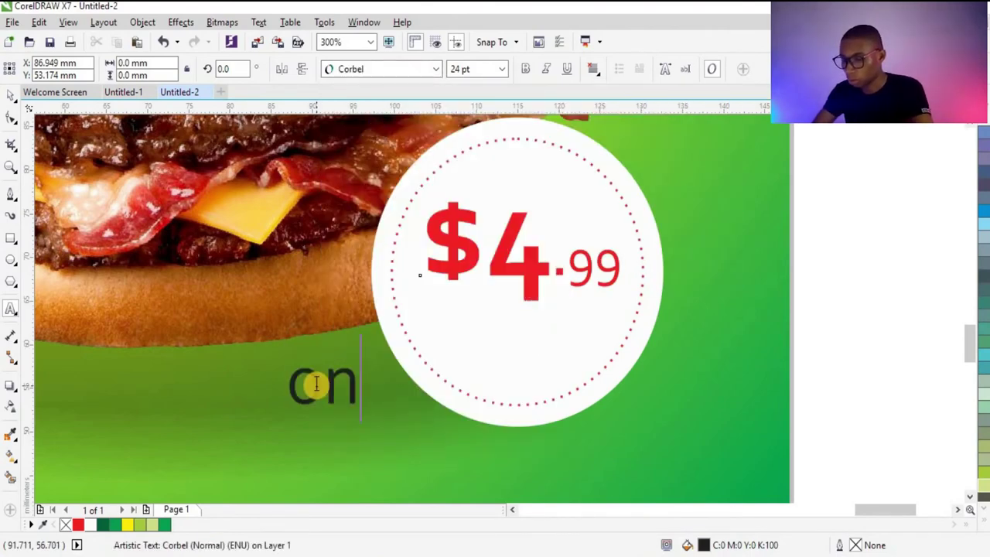
pyautogui.press('BackSpace')
pyautogui.press('BackSpace')
pyautogui.write('nly')
pyautogui.click(18, 91)
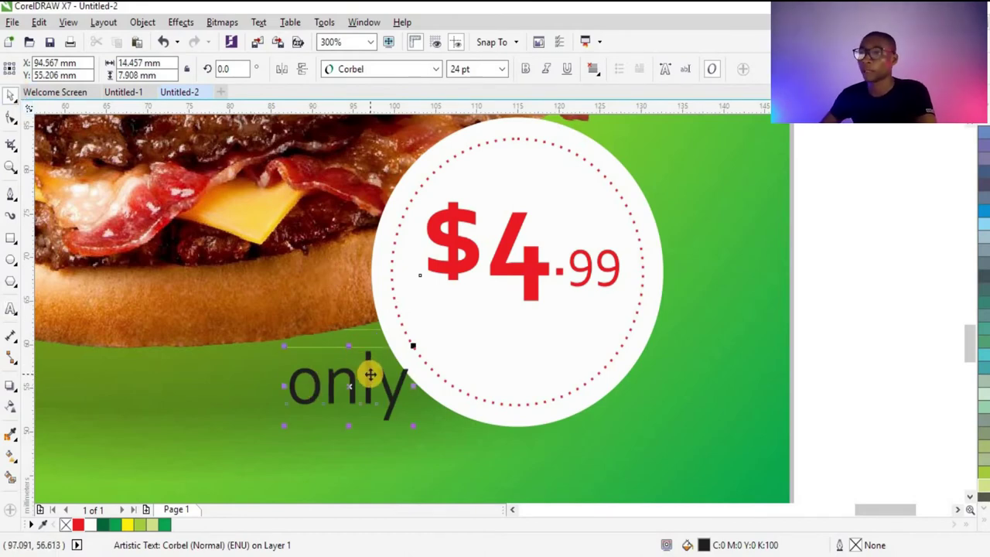
# Change the "only" text to uppercase and make it bold.
pyautogui.click(262, 23)
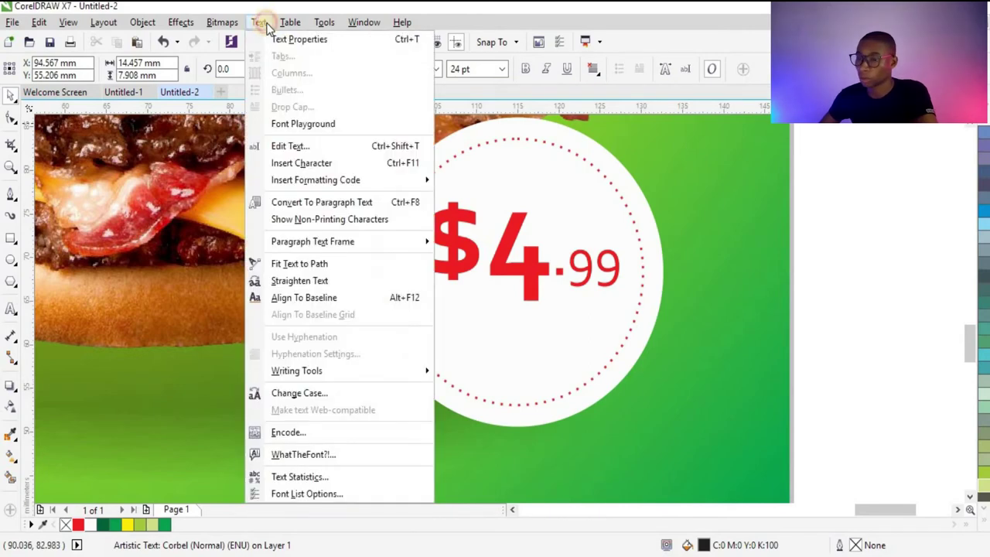
pyautogui.click(300, 394)
pyautogui.click(401, 268)
pyautogui.click(420, 336)
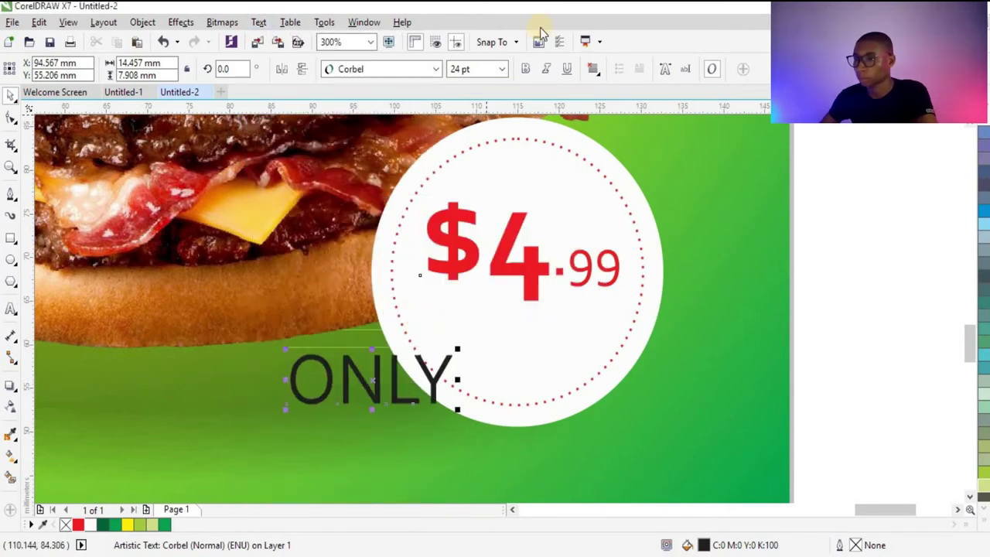
pyautogui.click(526, 69)
# Move the "ONLY" text into the badge directly below the price and deselect it.
pyautogui.moveTo(452, 379); pyautogui.dragTo(588, 333)
pyautogui.scroll(-2, 665, 323)
pyautogui.press('Escape')
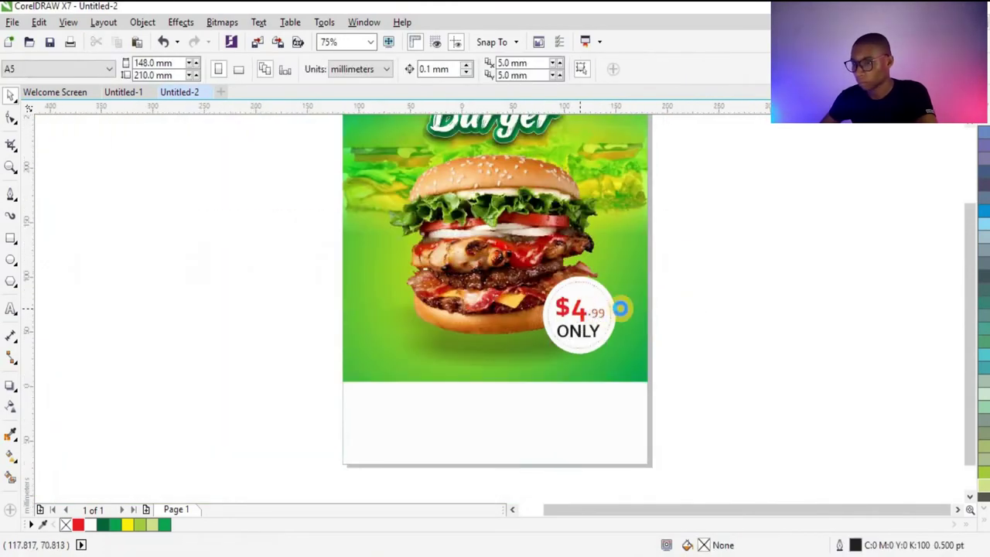
# Draw a rectangle about 58.9 by 22.6 mm in the white bottom band, starting at the page's left edge.
pyautogui.scroll(-1, 559, 367)
pyautogui.scroll(1, 553, 352)
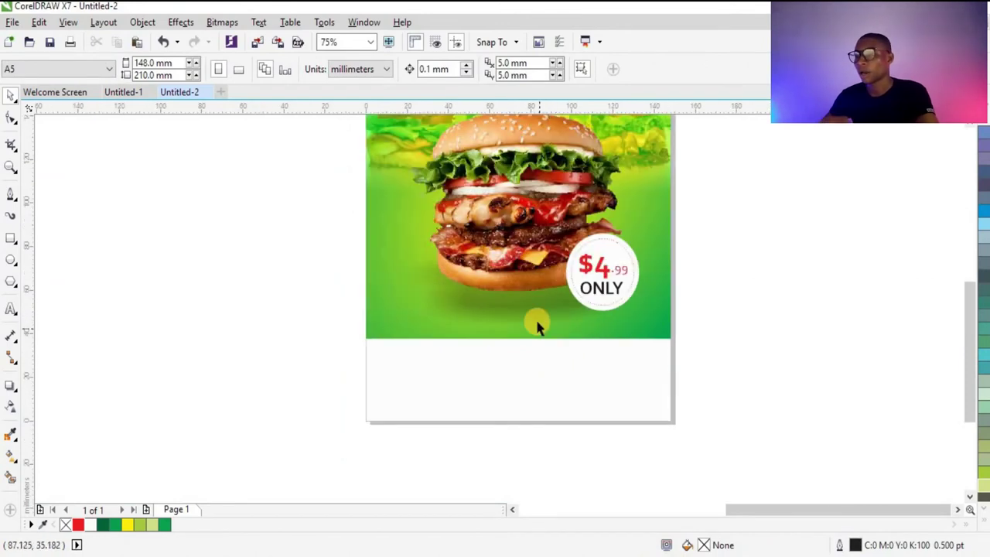
pyautogui.click(11, 241)
pyautogui.moveTo(367, 357); pyautogui.dragTo(488, 405)
pyautogui.press('space')
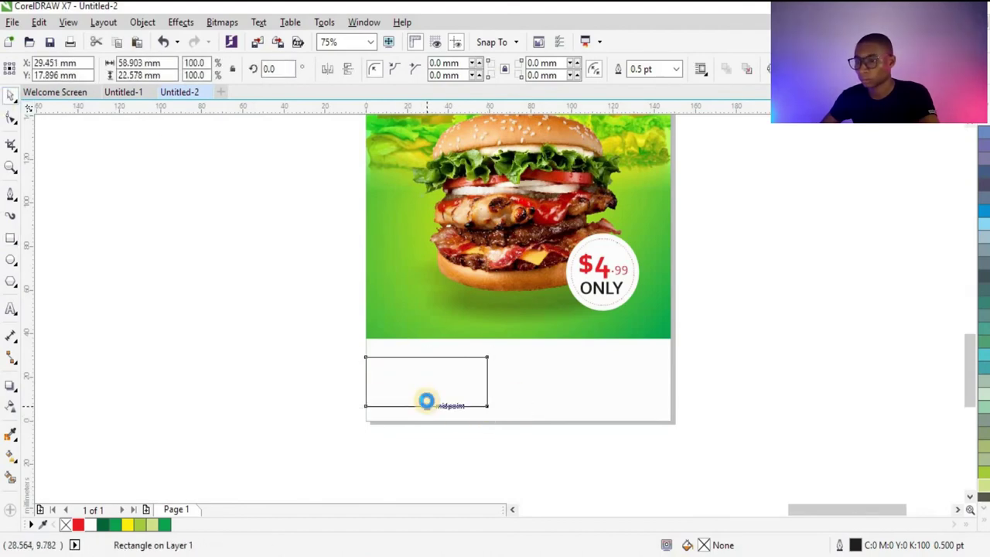
# Round the two right-hand corners of the rectangle to a radius of about 10.2 mm.
pyautogui.scroll(1, 426, 400)
pyautogui.click(11, 118)
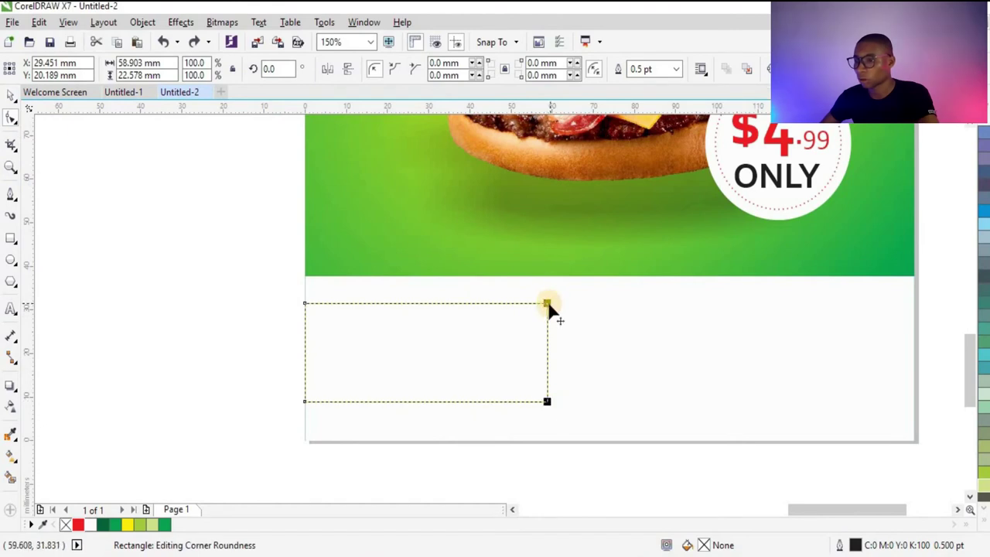
pyautogui.moveTo(522, 307); pyautogui.dragTo(507, 304)
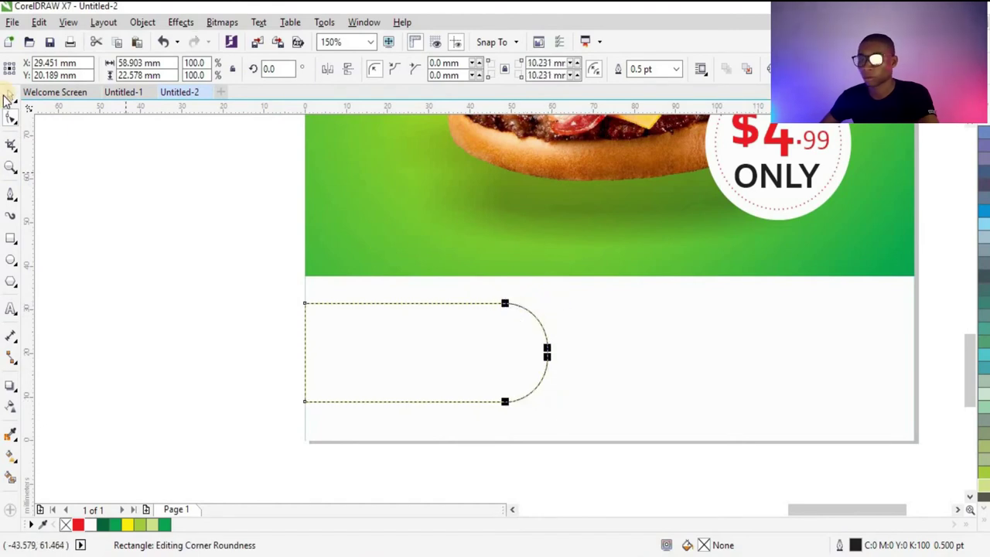
# Scale the rounded shape down to about 56.8 by 21.8 mm and fill it red without an outline.
pyautogui.press('space')
pyautogui.moveTo(552, 409); pyautogui.dragTo(541, 406)
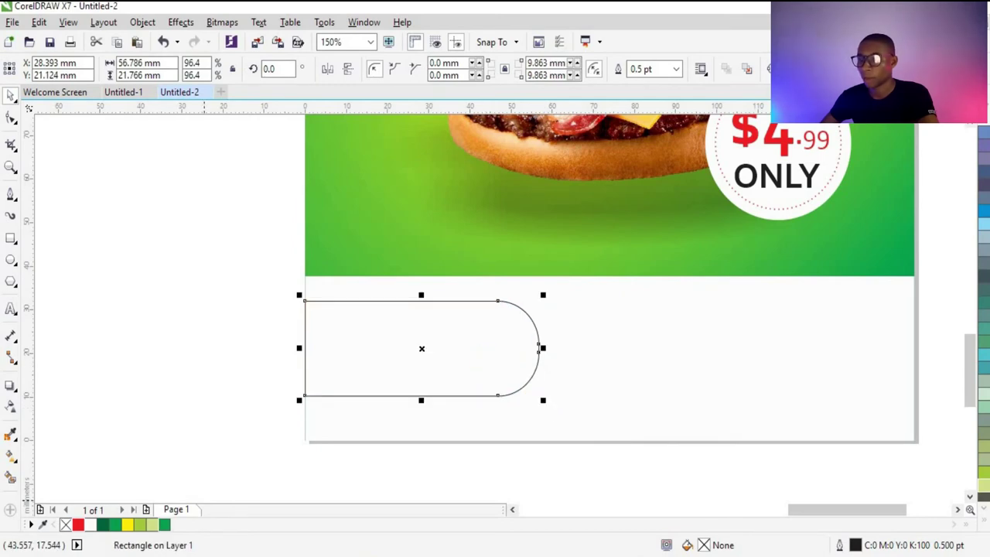
pyautogui.click(78, 525)
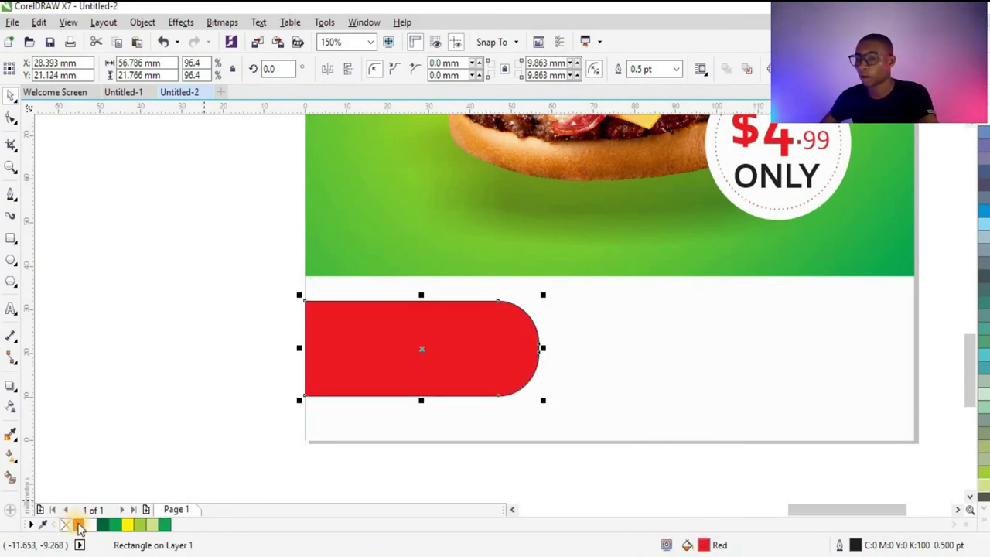
pyautogui.click(38, 313)
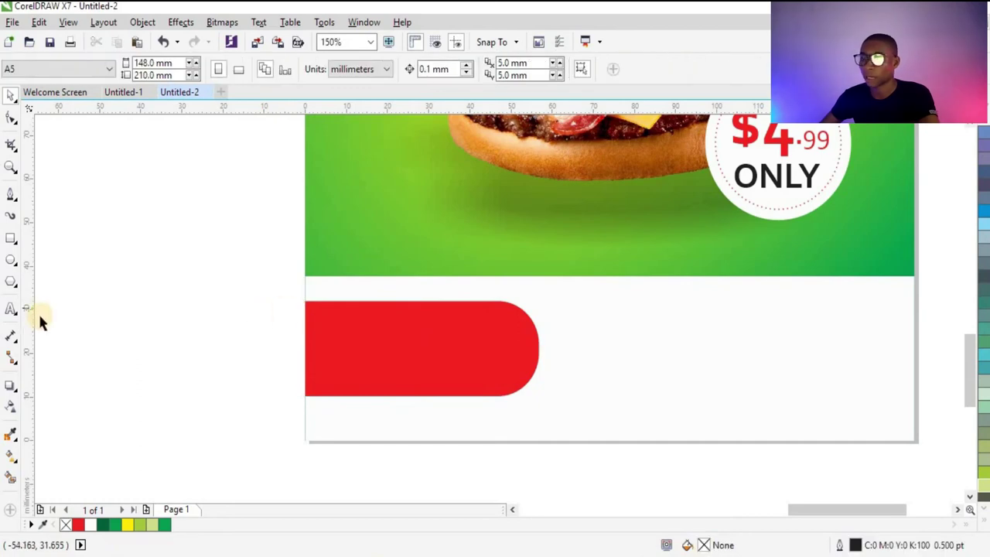
# Add the text "ORDER NOW" at 24 pt, starting in the empty area beside the page above the red shape.
pyautogui.click(10, 308)
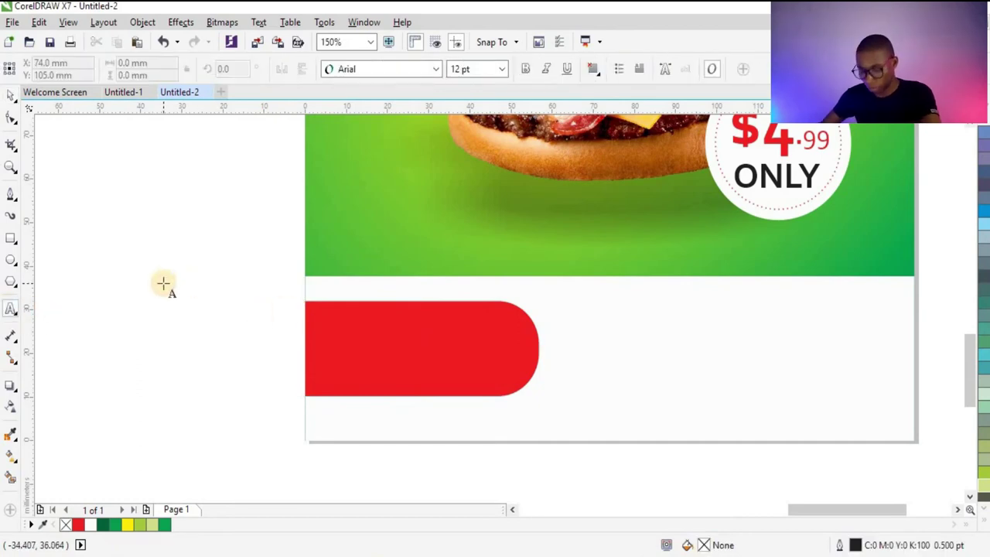
pyautogui.click(164, 283)
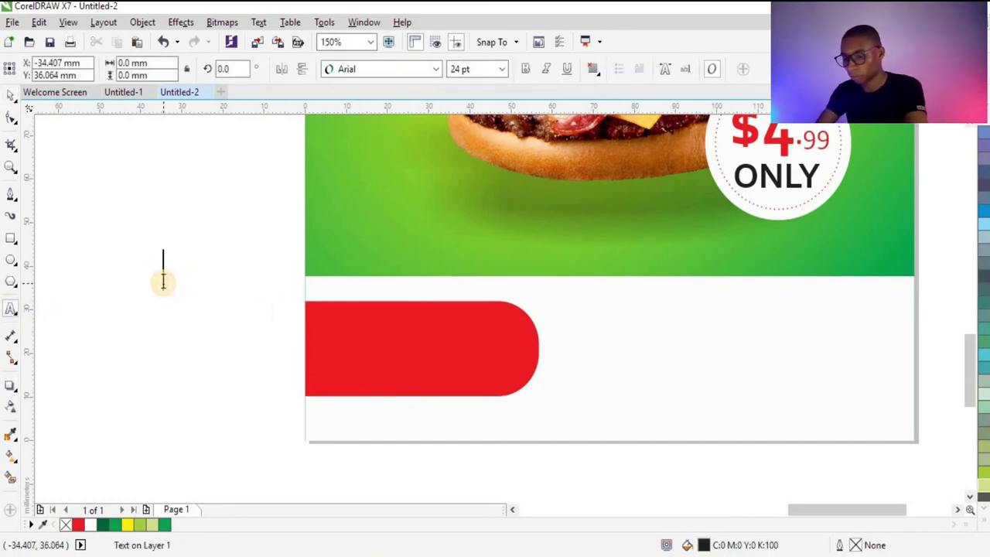
pyautogui.write('ORDETR NOW')
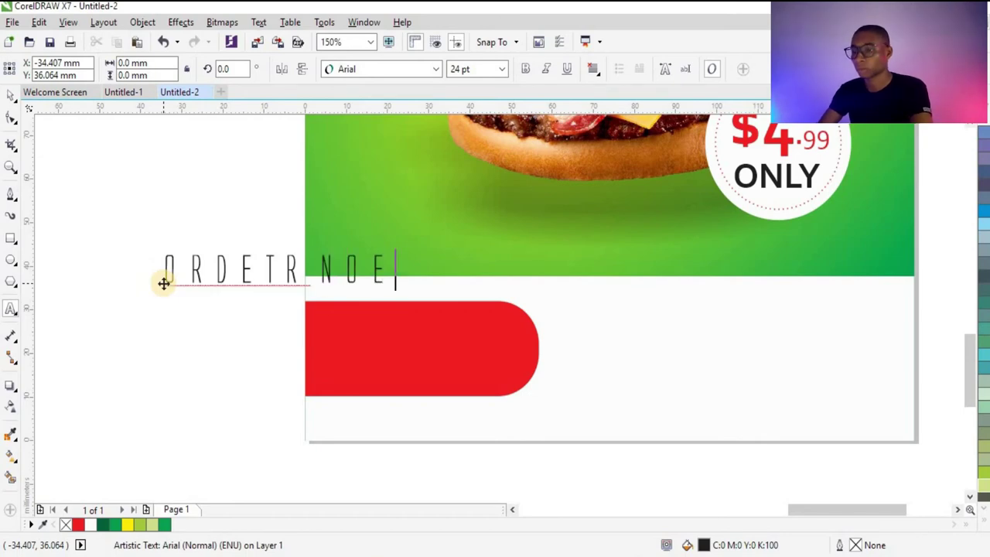
pyautogui.click(276, 266)
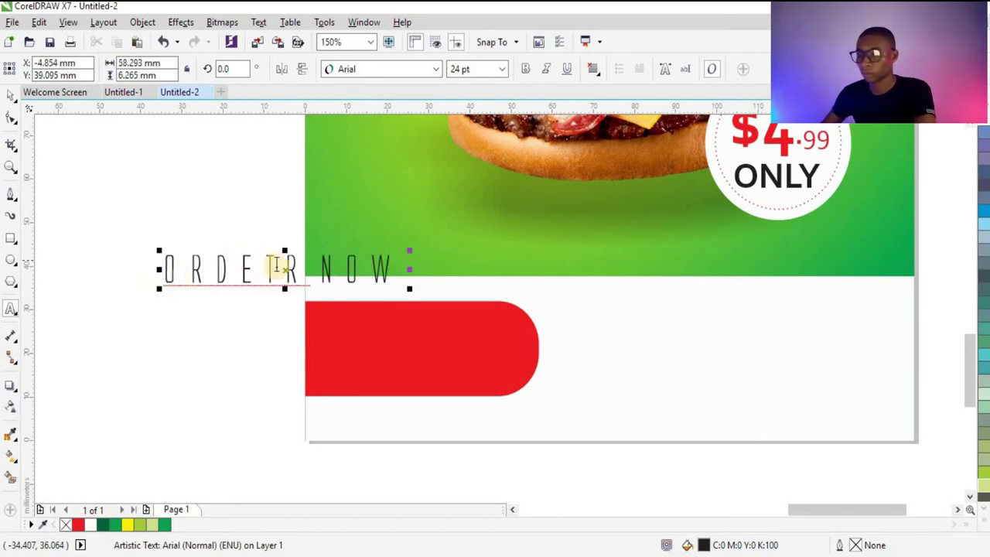
pyautogui.press('BackSpace')
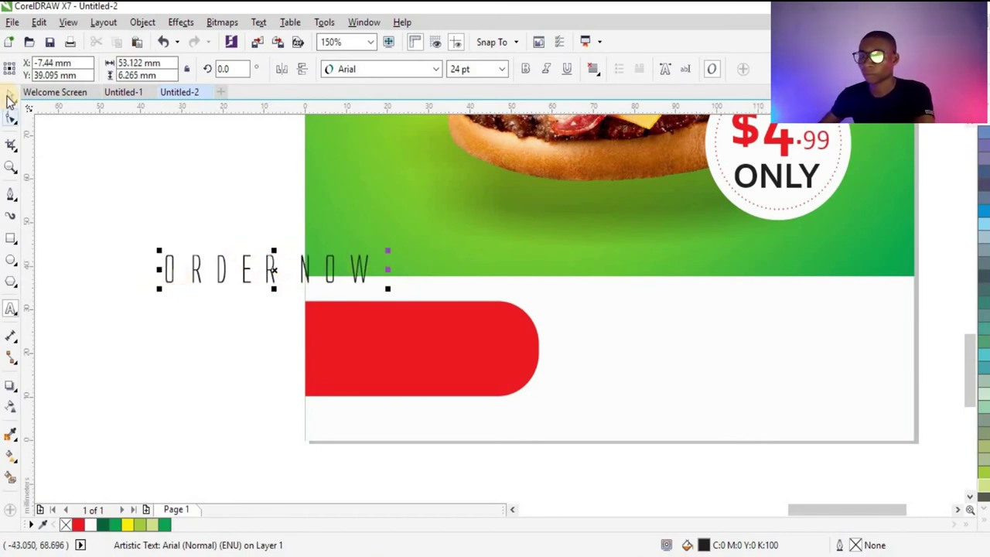
pyautogui.click(10, 97)
# Set the "ORDER NOW" text in bold Corbel.
pyautogui.click(383, 69)
pyautogui.click(389, 104)
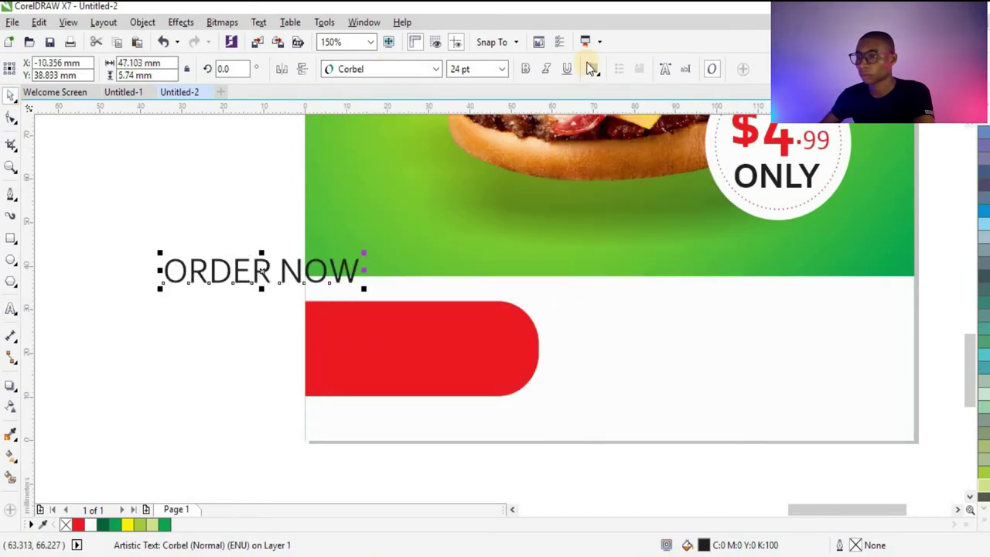
pyautogui.click(525, 70)
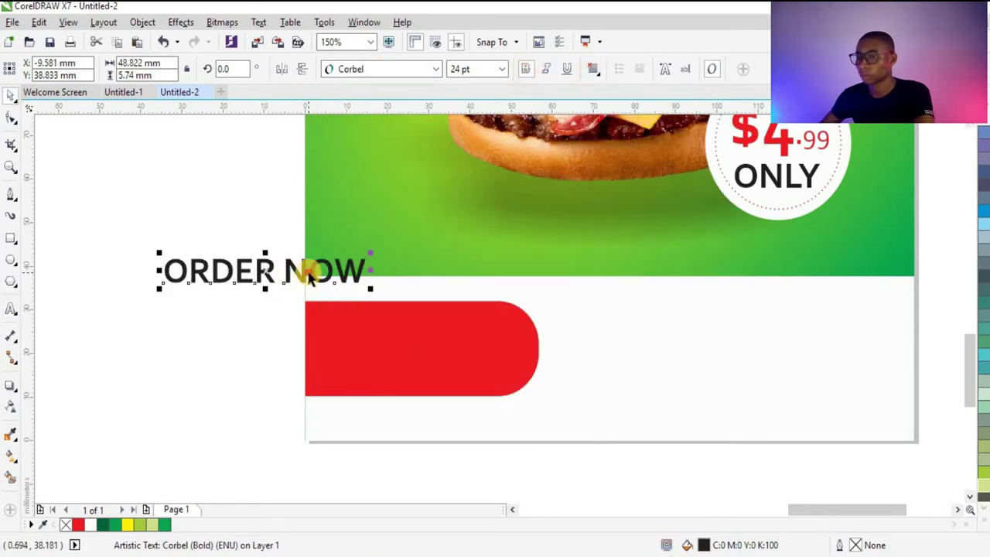
# Place "ORDER NOW" in the upper part of the red shape and shrink it to about 41.8 mm wide.
pyautogui.moveTo(310, 283); pyautogui.dragTo(420, 341)
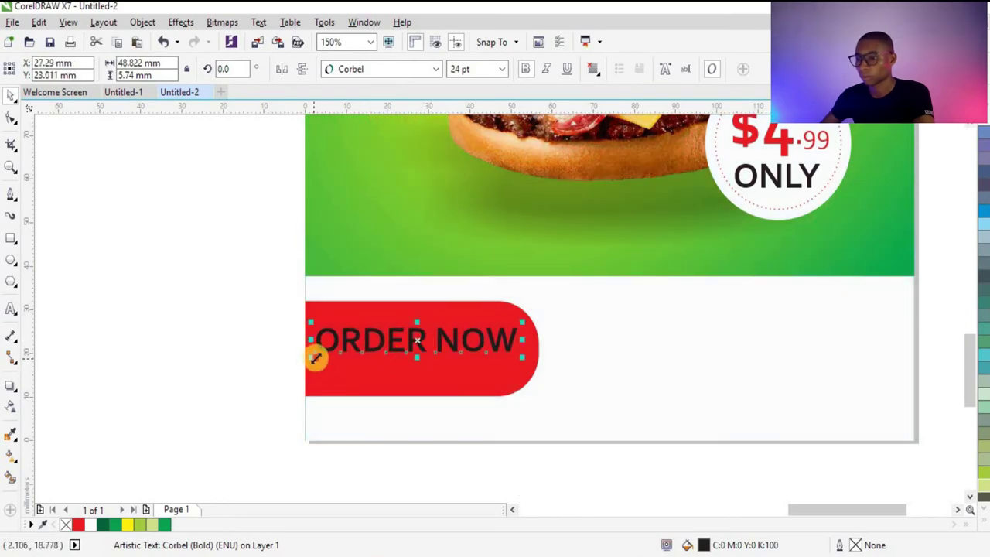
pyautogui.moveTo(316, 357); pyautogui.dragTo(341, 352)
pyautogui.moveTo(402, 342); pyautogui.dragTo(398, 335)
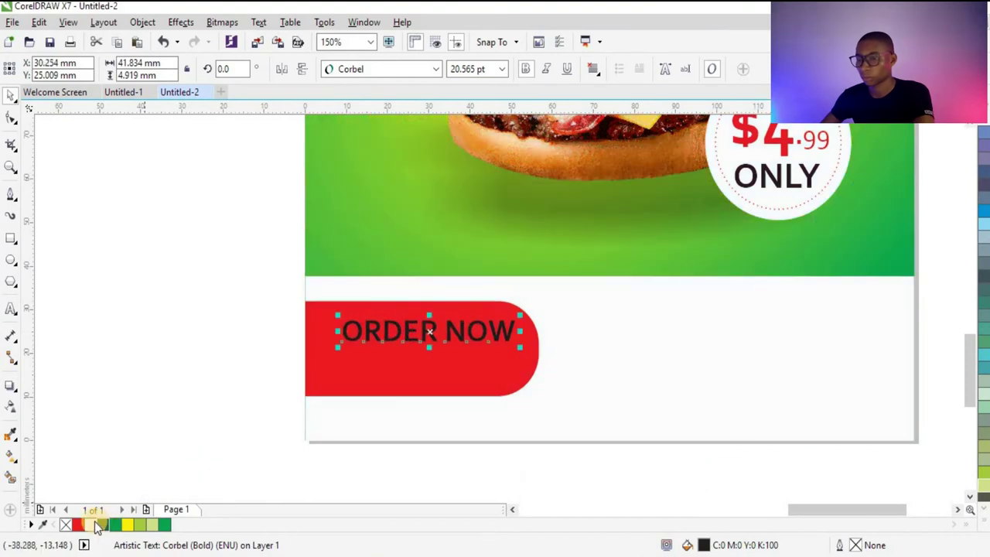
# Fill the "ORDER NOW" text white and add the phone number as a separate matching text line below it.
pyautogui.click(93, 525)
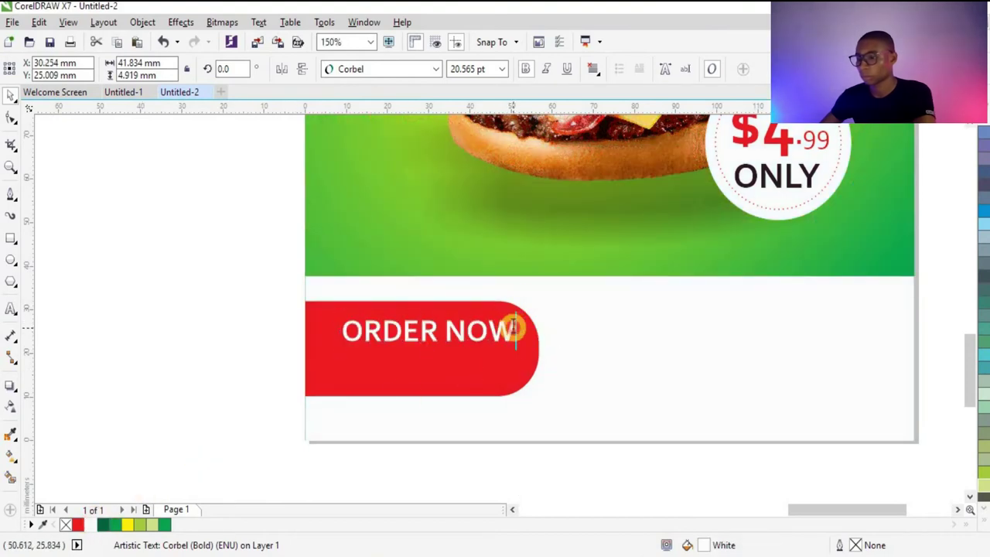
pyautogui.press('F8')
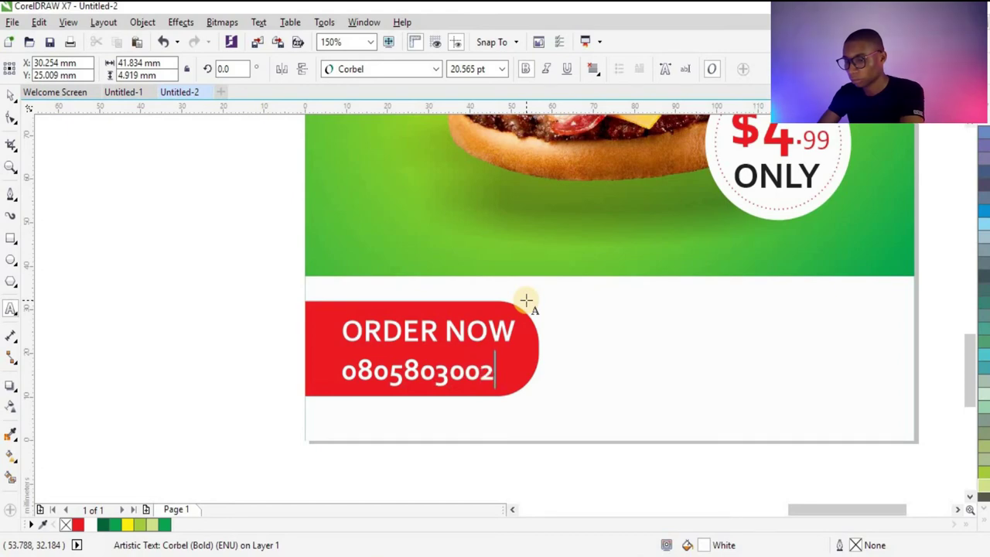
pyautogui.click(11, 93)
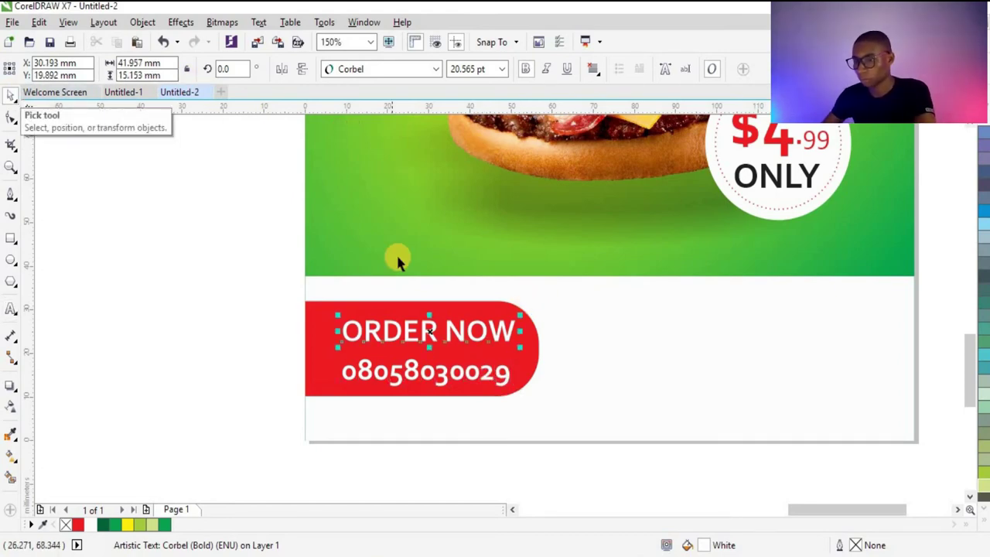
# Move the phone number up close beneath "ORDER NOW" inside the red shape.
pyautogui.click(448, 389)
pyautogui.scroll(1, 448, 389)
pyautogui.moveTo(441, 367)
pyautogui.mouseDown()
pyautogui.moveTo(451, 343)
pyautogui.moveTo(452, 365)
pyautogui.mouseUp()
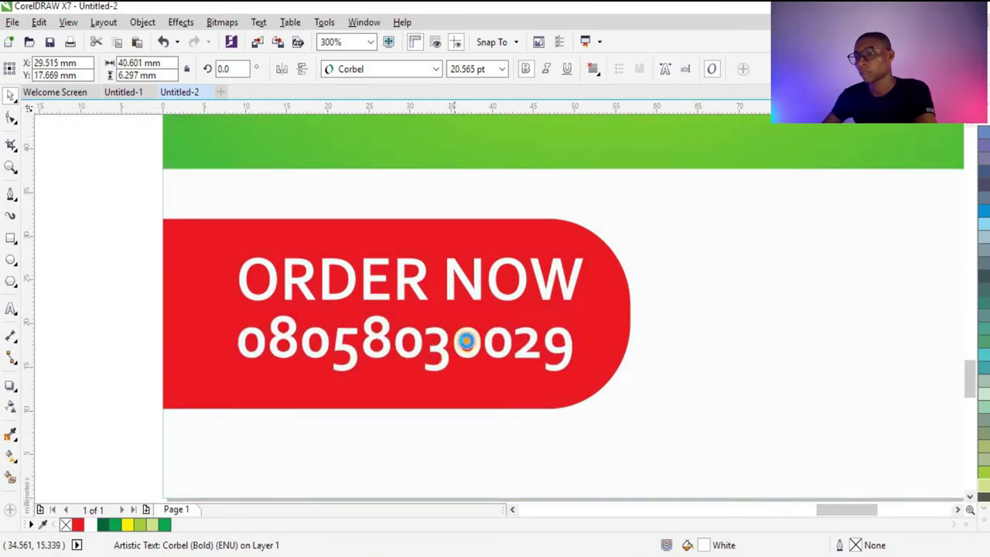
pyautogui.scroll(-2, 530, 321)
pyautogui.scroll(1, 519, 316)
pyautogui.scroll(2, 519, 316)
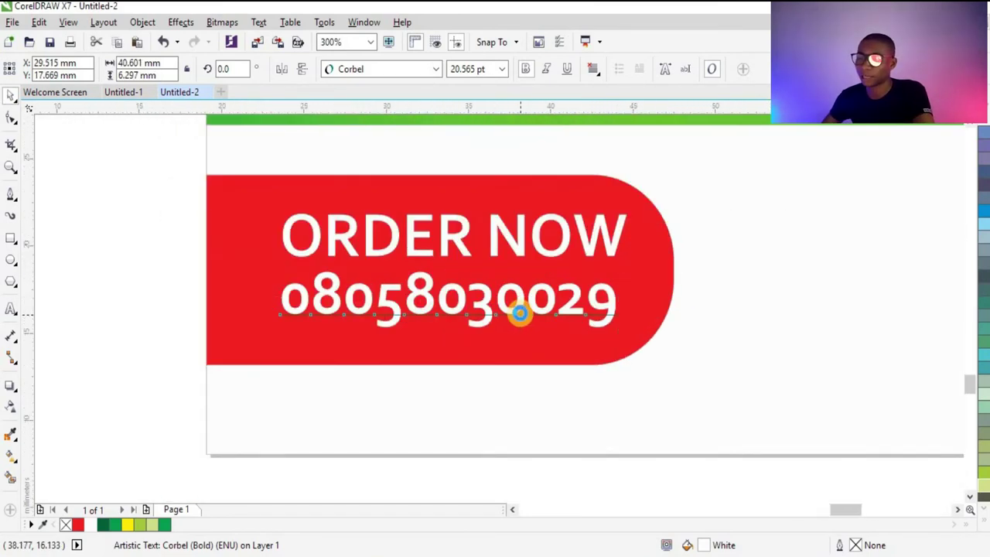
pyautogui.scroll(-2, 521, 314)
pyautogui.scroll(1, 533, 277)
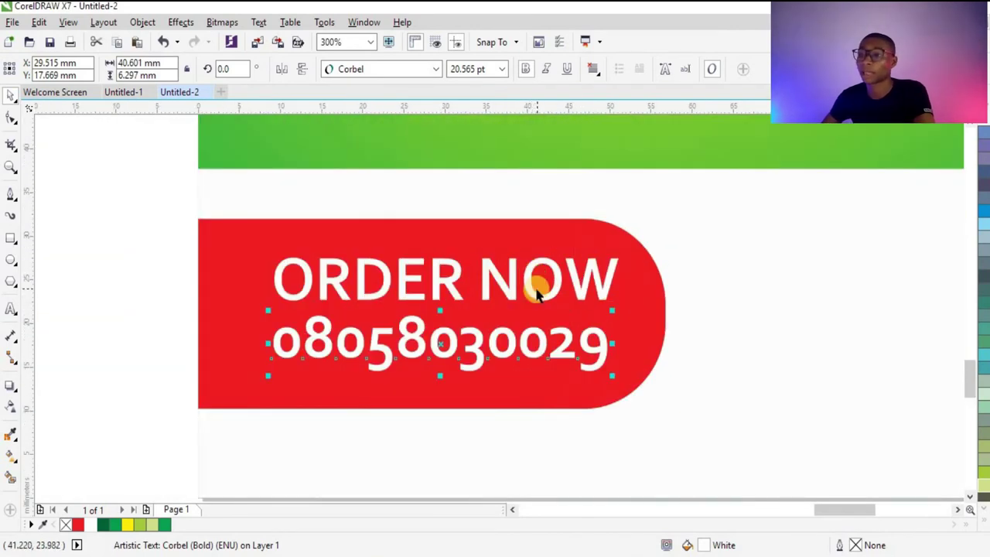
# Set the phone number in The Bold Font and shrink it to about 41.6 mm wide, matching "ORDER NOW".
pyautogui.click(438, 69)
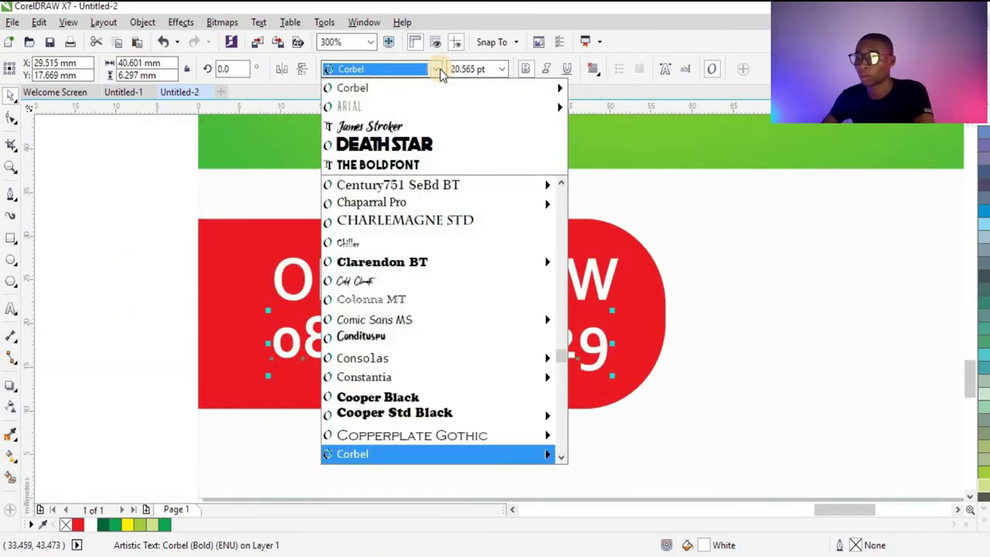
pyautogui.click(410, 164)
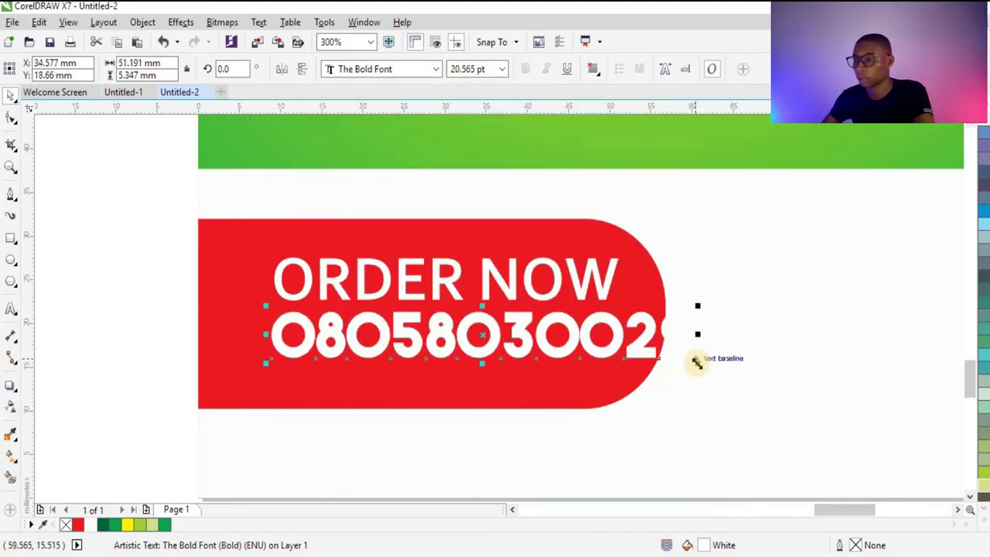
pyautogui.moveTo(698, 358); pyautogui.dragTo(622, 380)
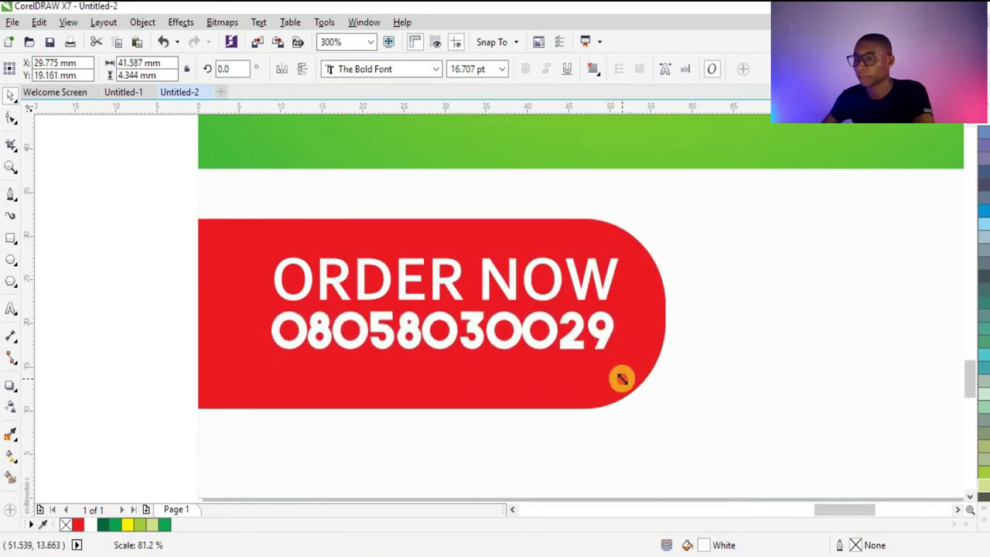
# Reduce the red shape's height to about 17.3 mm by trimming it from both its lower and upper edges.
pyautogui.click(510, 381)
pyautogui.moveTo(434, 409); pyautogui.dragTo(438, 381)
pyautogui.moveTo(430, 218); pyautogui.dragTo(430, 228)
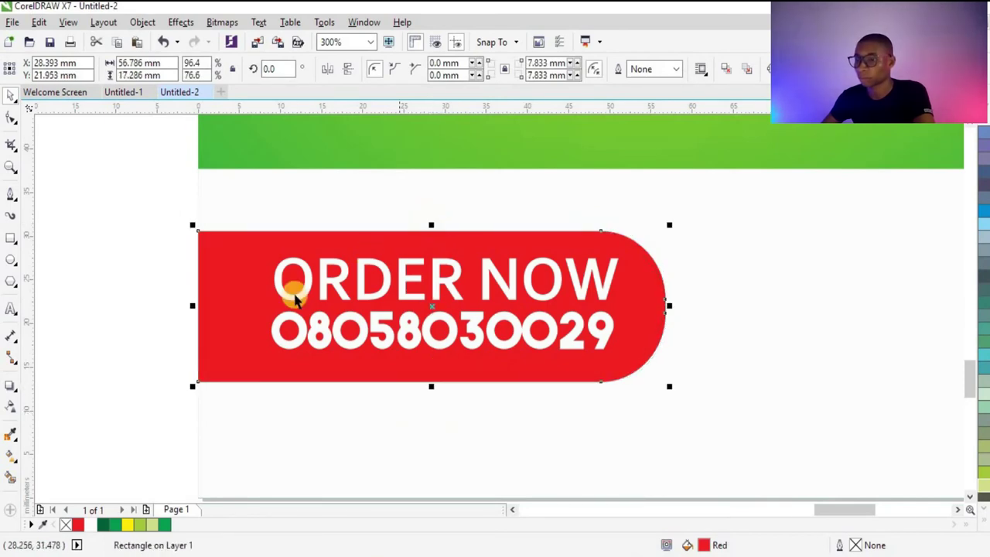
pyautogui.scroll(-6, 287, 287)
pyautogui.click(243, 331)
pyautogui.scroll(2, 280, 331)
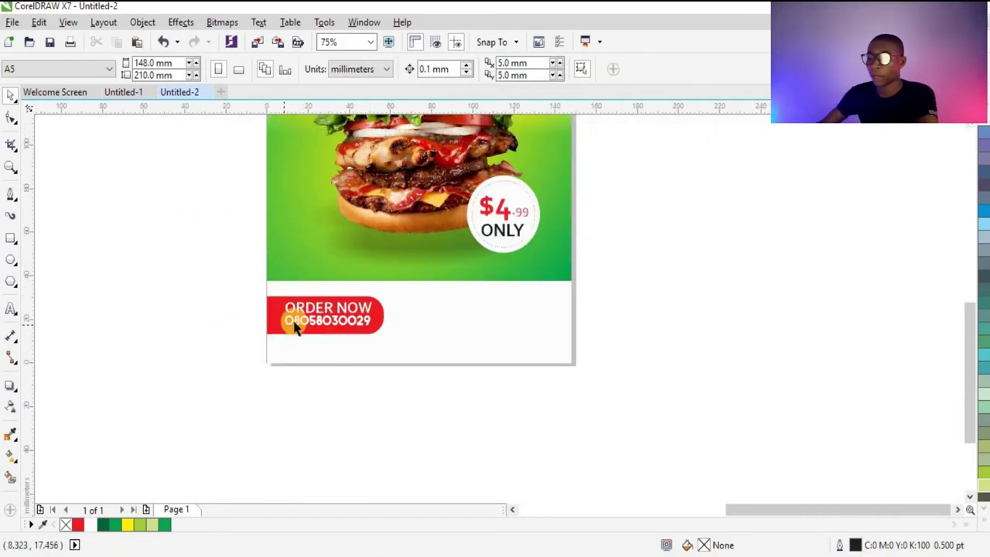
pyautogui.scroll(2, 296, 327)
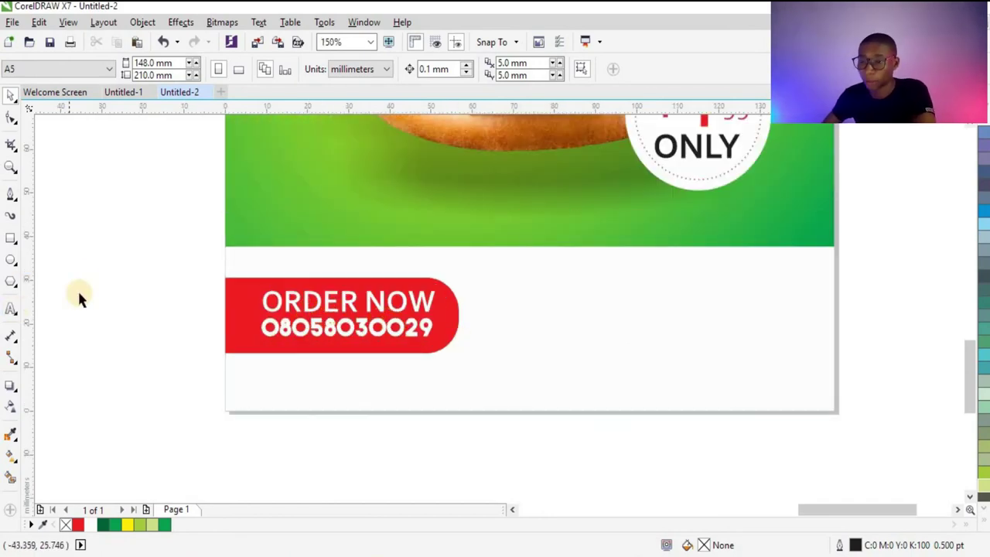
# Scale the red web and location icons together to about 16.4 by 34.7 mm and bring them onto the flyer's white band.
pyautogui.scroll(-4, 516, 301)
pyautogui.scroll(-2, 445, 259)
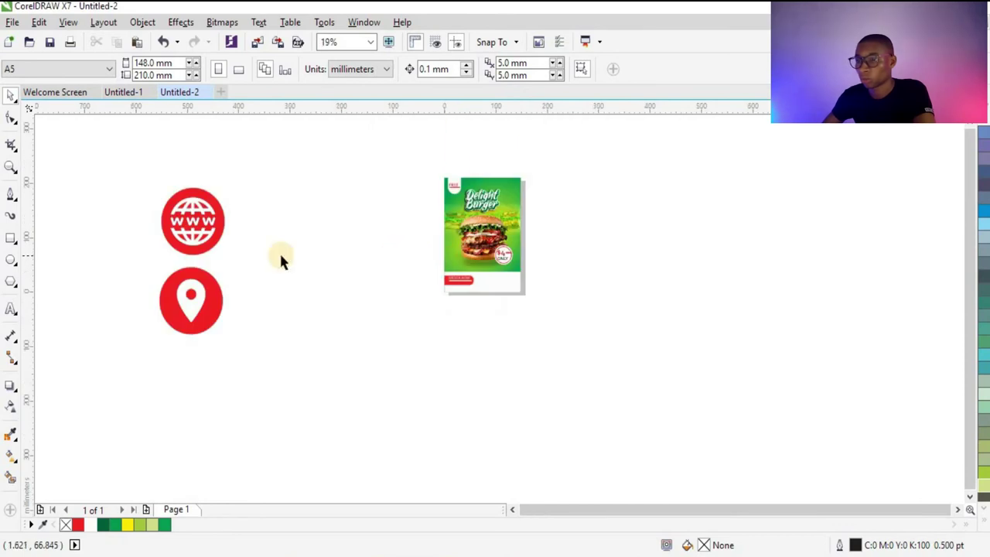
pyautogui.moveTo(321, 380); pyautogui.dragTo(147, 174)
pyautogui.moveTo(200, 310); pyautogui.dragTo(521, 384)
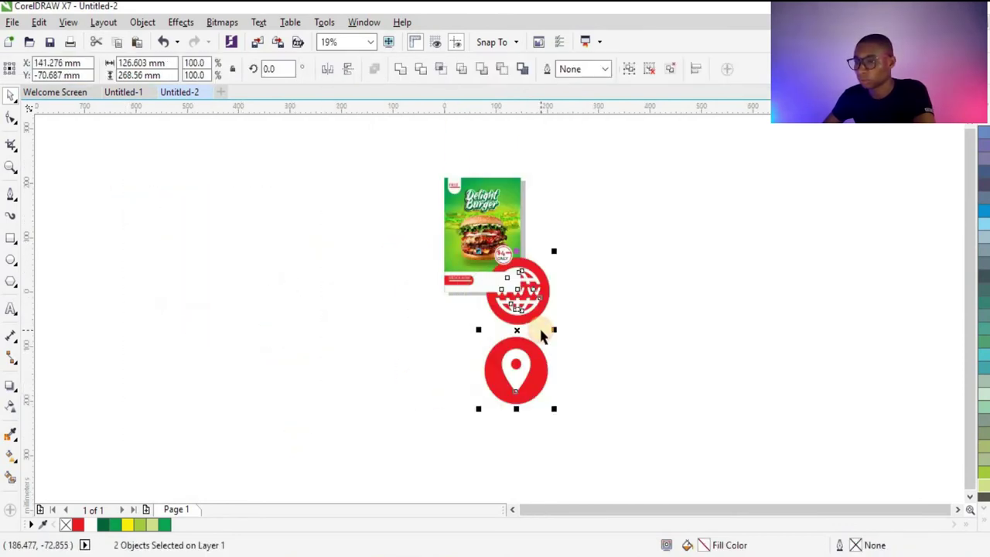
pyautogui.moveTo(550, 251); pyautogui.dragTo(486, 392)
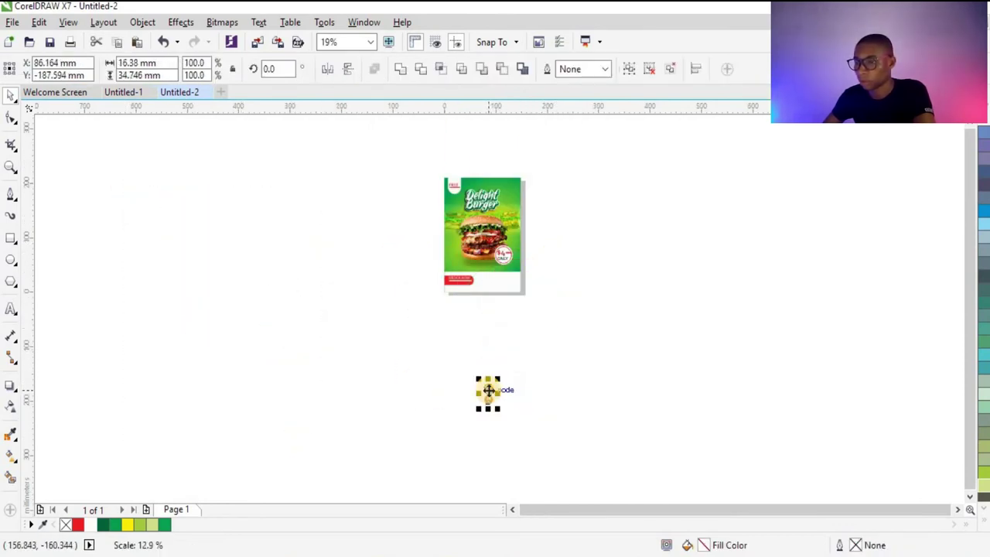
pyautogui.scroll(4, 473, 290)
pyautogui.moveTo(427, 389); pyautogui.dragTo(496, 315)
pyautogui.scroll(4, 488, 278)
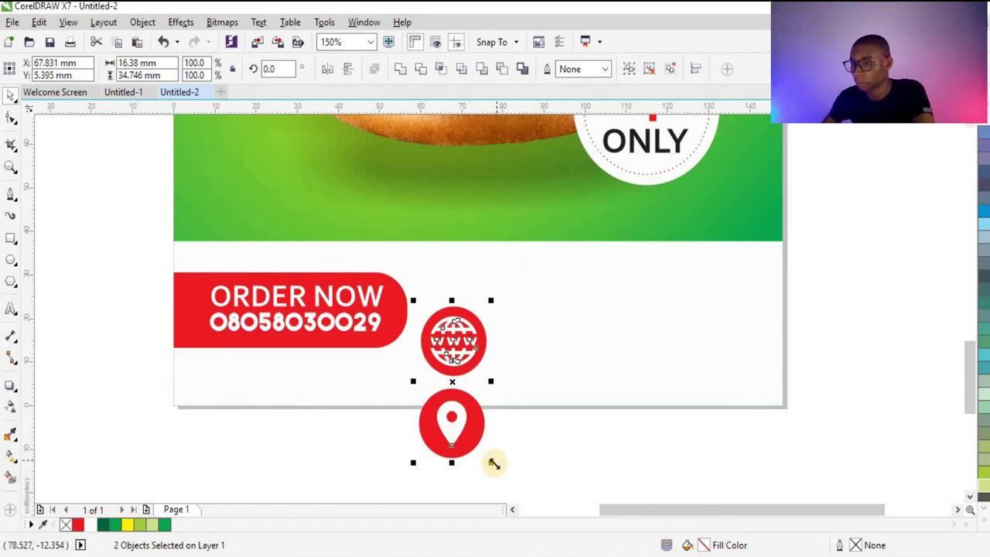
# Shrink both icons further and stack them beside the red shape, with the location pin above the web icon.
pyautogui.moveTo(490, 462); pyautogui.dragTo(456, 385)
pyautogui.moveTo(436, 323); pyautogui.dragTo(441, 310)
pyautogui.moveTo(386, 436)
pyautogui.mouseDown()
pyautogui.moveTo(469, 331)
pyautogui.moveTo(471, 280)
pyautogui.moveTo(435, 274)
pyautogui.moveTo(436, 261)
pyautogui.moveTo(420, 404)
pyautogui.moveTo(481, 260)
pyautogui.moveTo(454, 293)
pyautogui.mouseUp()
pyautogui.click(471, 414)
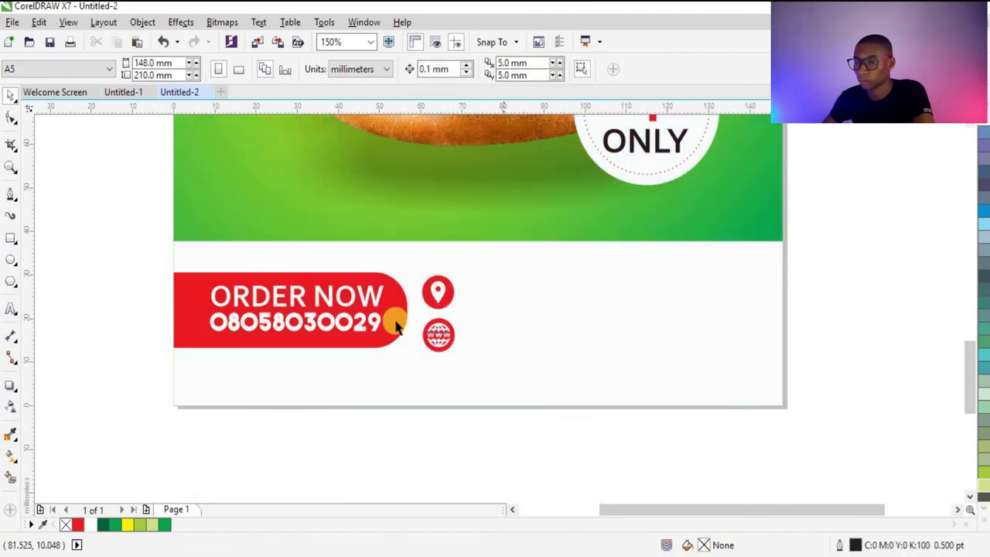
# Add a 24 pt Corbel text line below the page reading "Location," followed by the city, state and country.
pyautogui.press('F8')
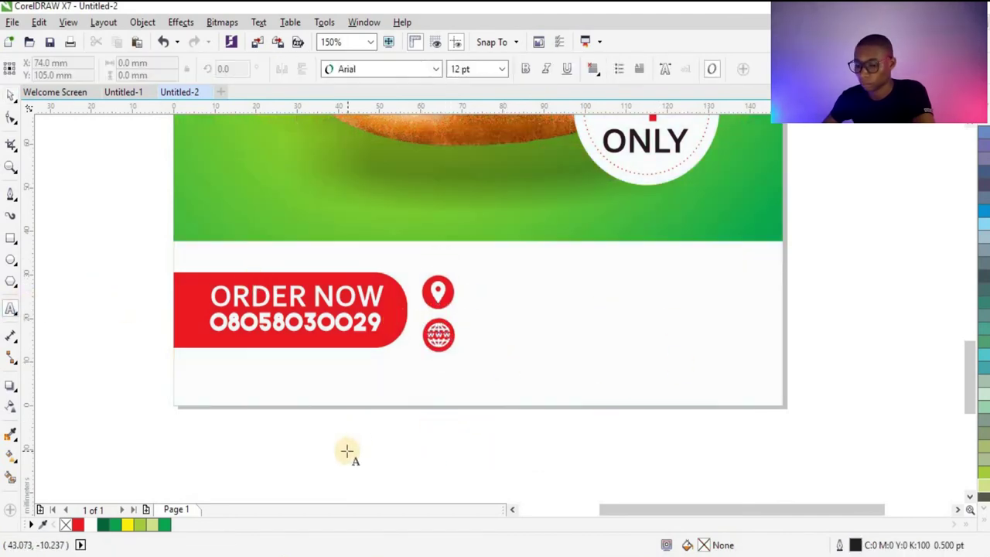
pyautogui.click(343, 450)
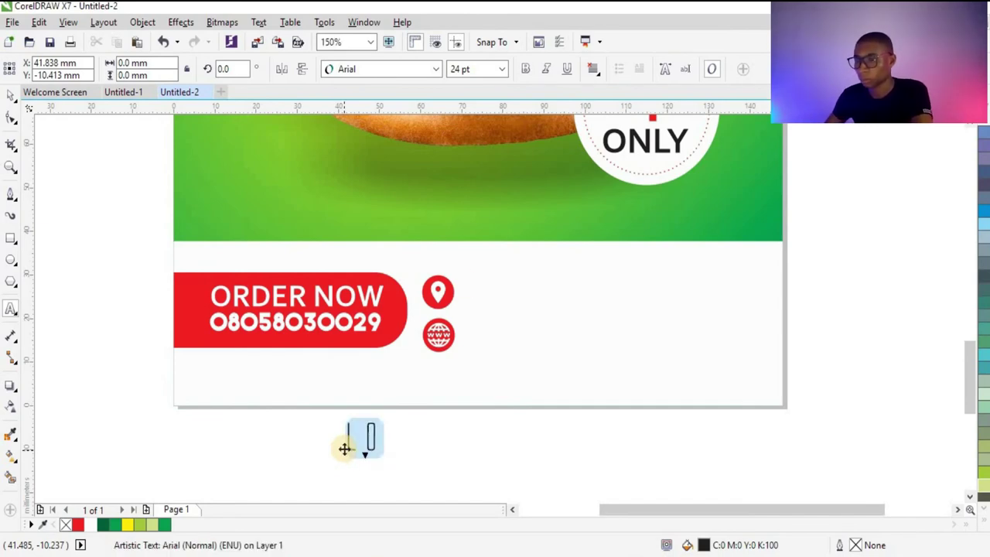
pyautogui.click(391, 69)
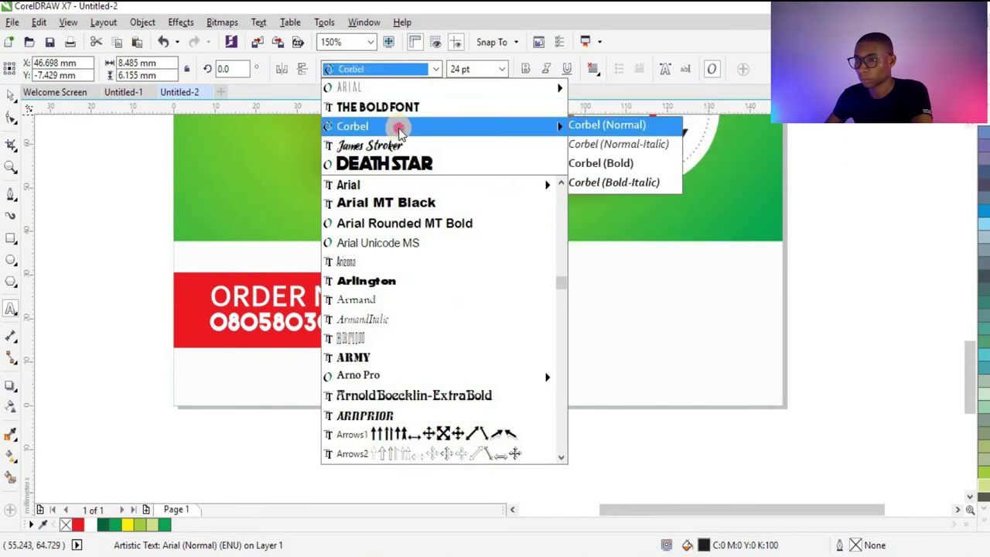
pyautogui.click(387, 126)
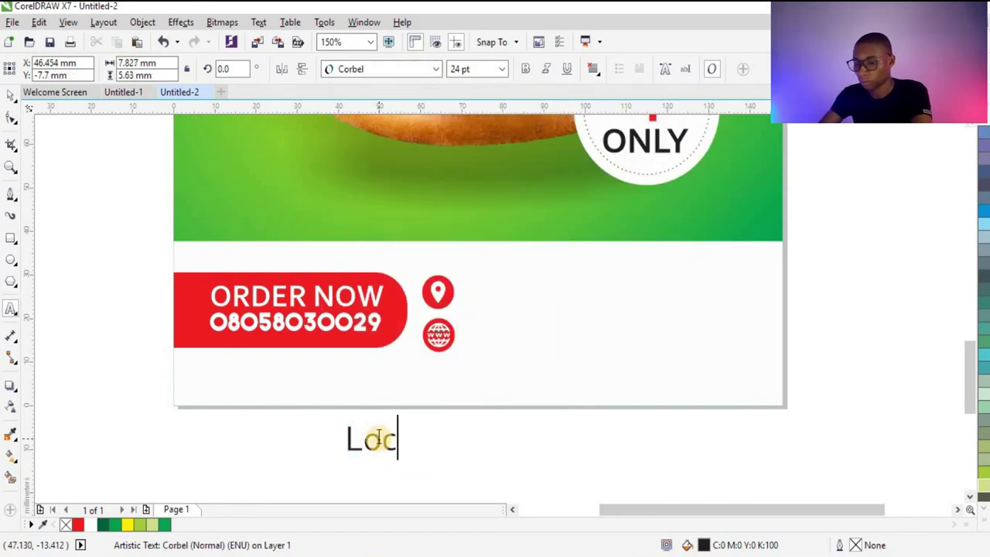
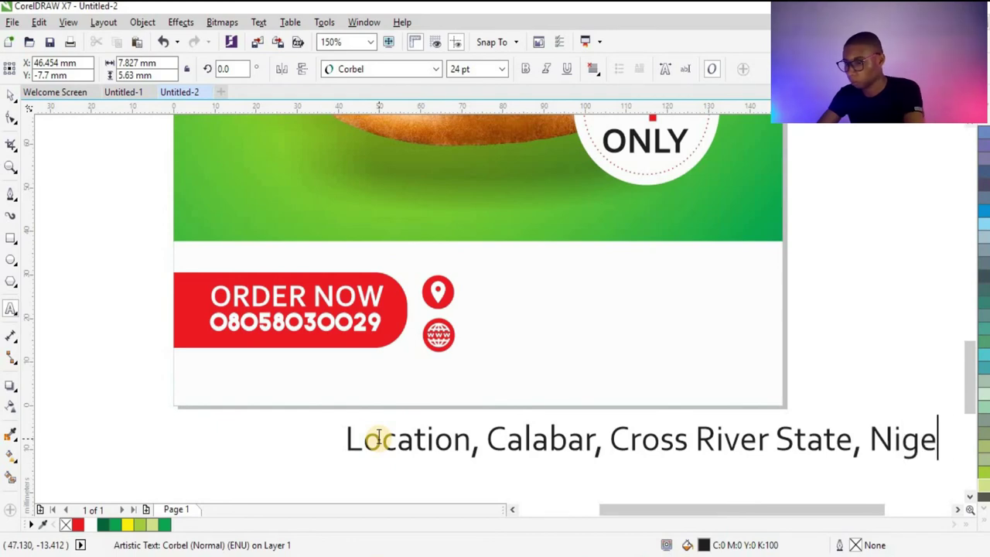
pyautogui.write('a')
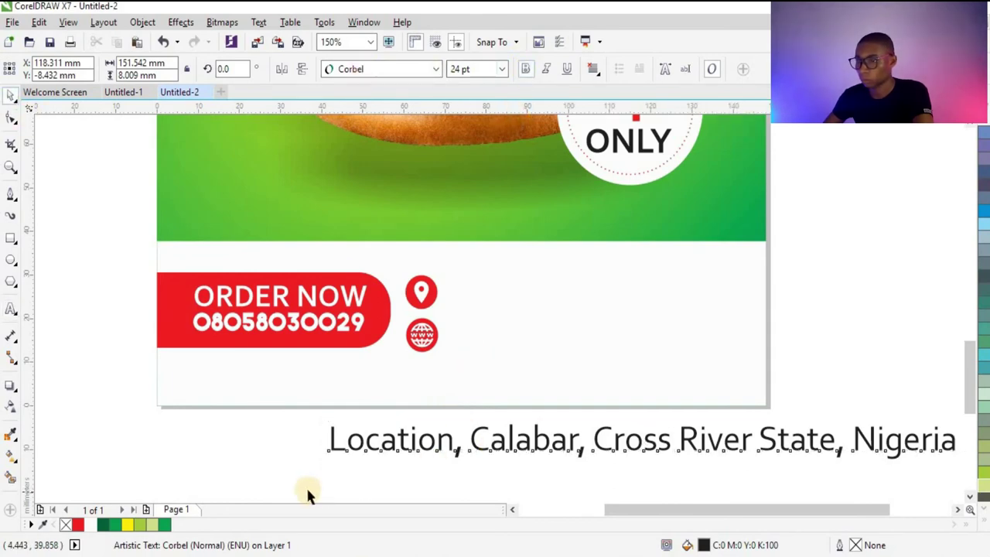
# Make the location text bold and move it onto the white band beside the location pin icon.
pyautogui.scroll(-3, 306, 495)
pyautogui.hotkey('ctrl', 'b')
pyautogui.click(500, 393)
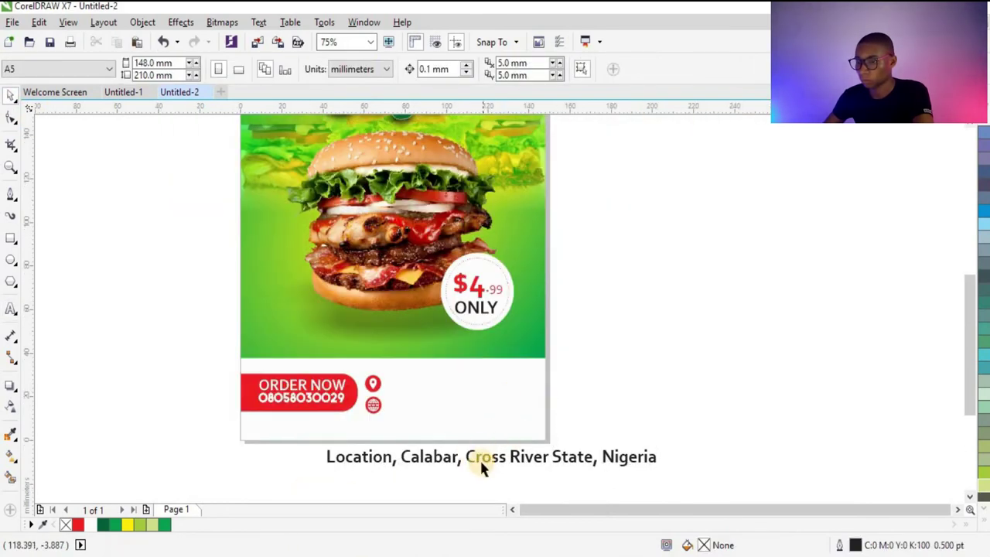
pyautogui.moveTo(480, 459); pyautogui.dragTo(539, 391)
pyautogui.scroll(-2, 510, 394)
pyautogui.scroll(2, 493, 349)
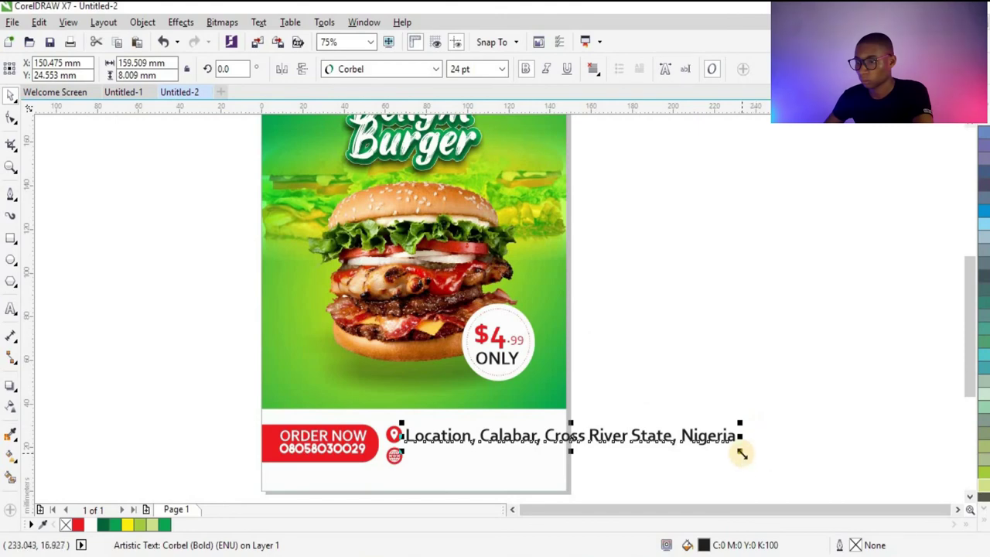
# Set the location text to 12 pt and place it directly beside the location pin icon.
pyautogui.click(505, 69)
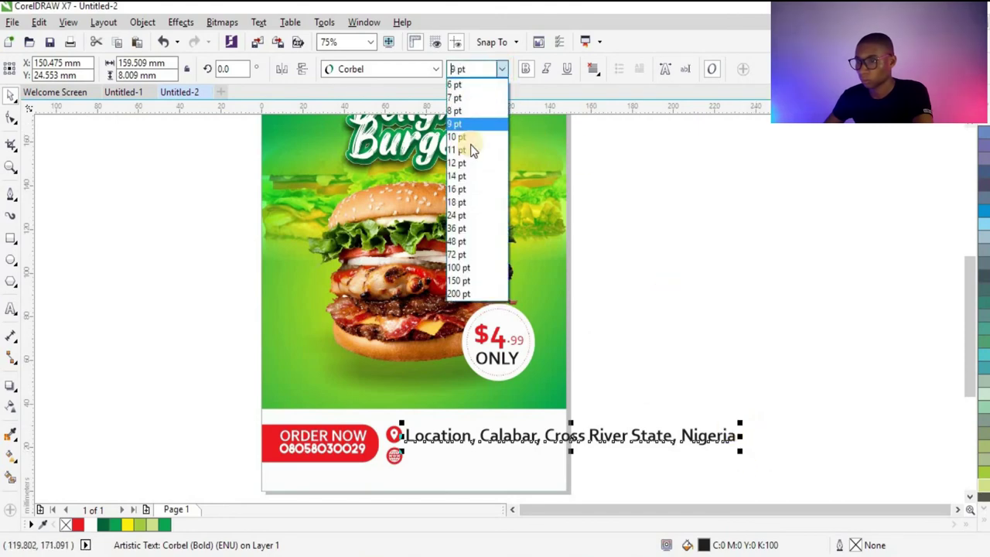
pyautogui.click(462, 150)
pyautogui.moveTo(500, 436); pyautogui.dragTo(486, 439)
pyautogui.scroll(2, 487, 438)
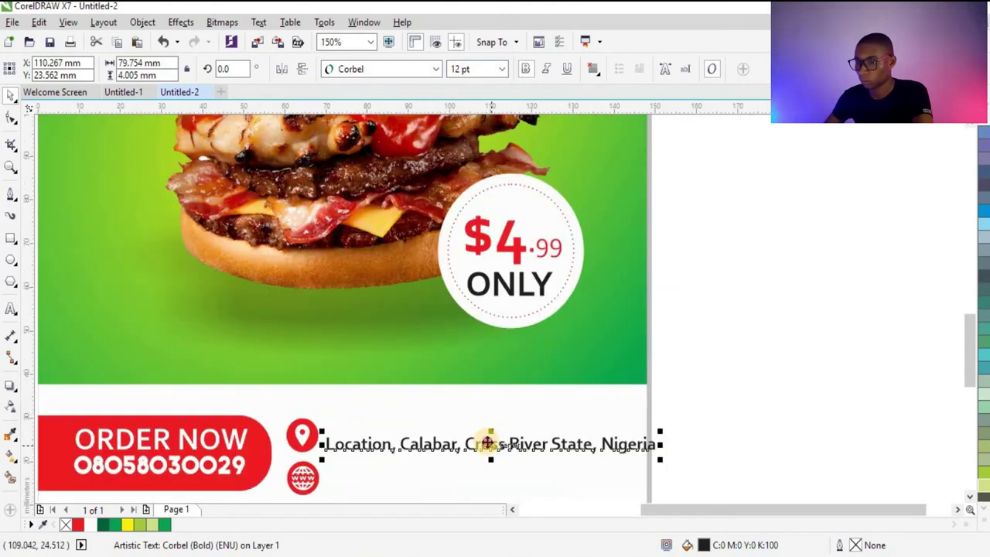
pyautogui.doubleClick(509, 434)
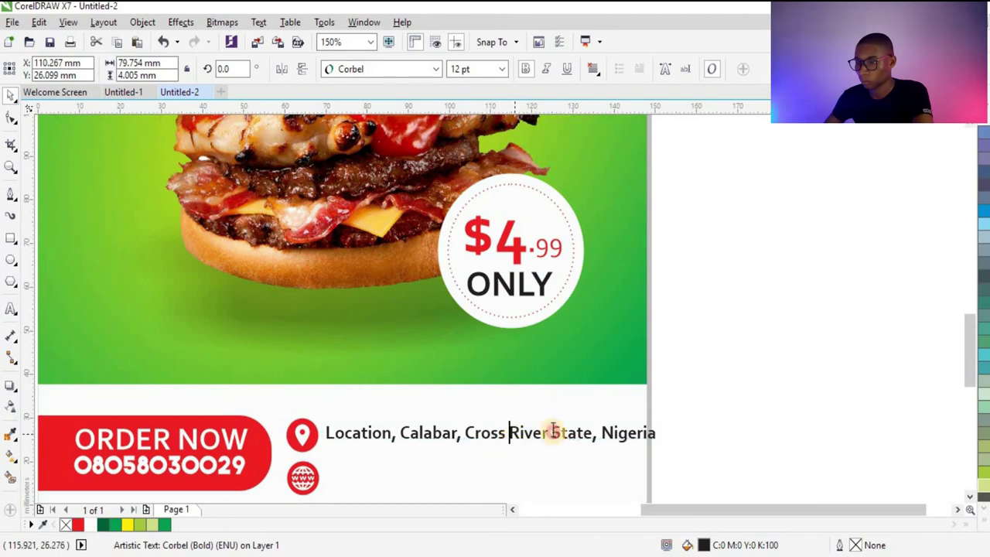
pyautogui.click(604, 432)
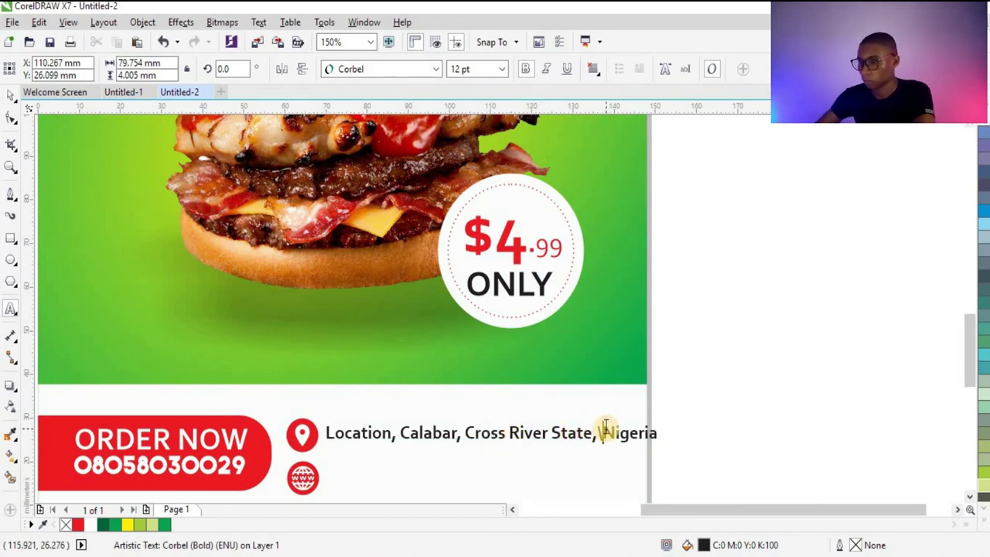
pyautogui.press('Return')
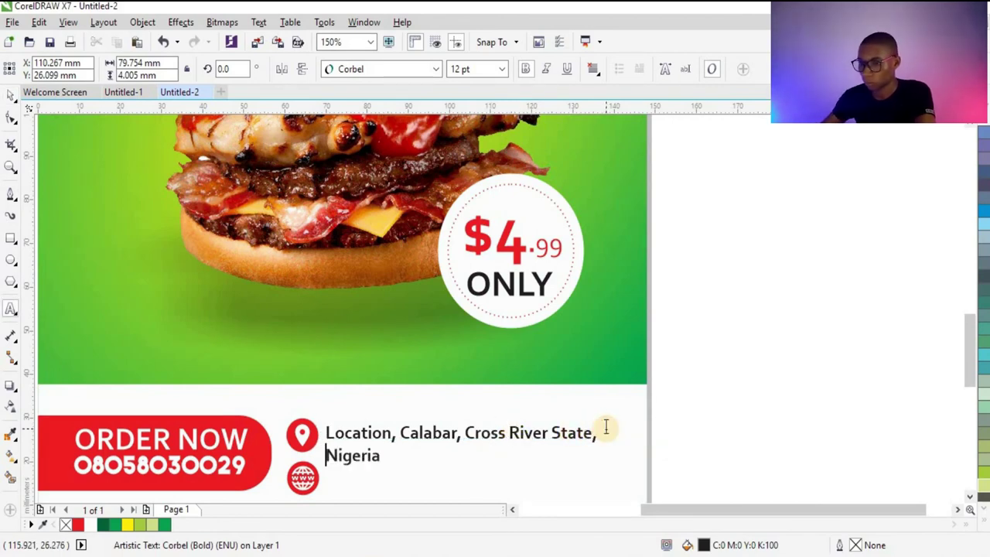
pyautogui.press('BackSpace')
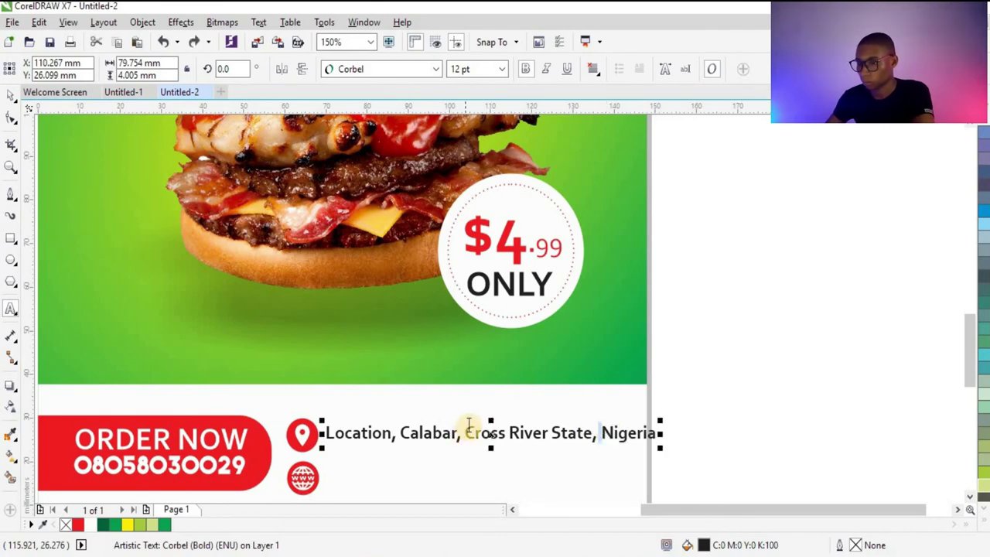
# Break the location text into two lines after the city name, removing the space at the break.
pyautogui.click(467, 424)
pyautogui.press('BackSpace')
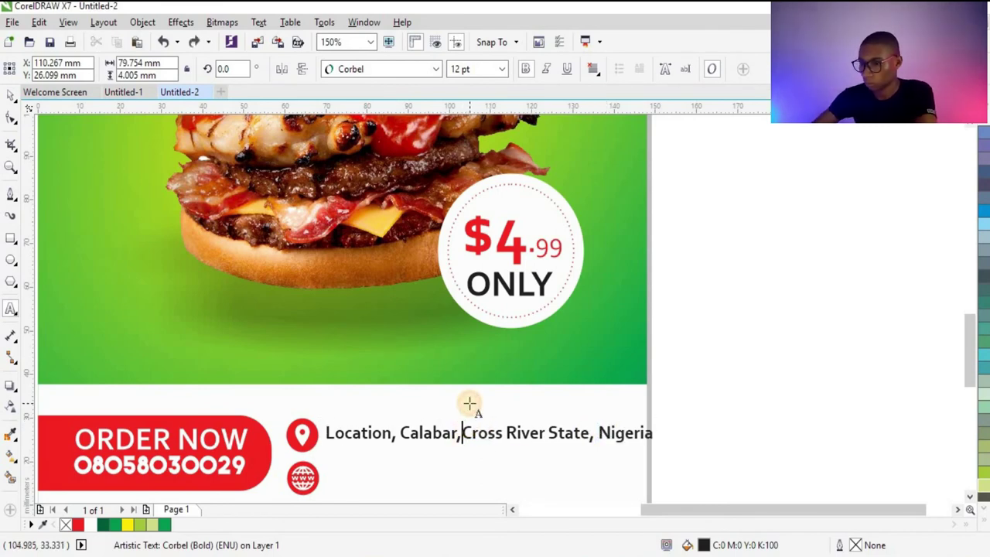
pyautogui.press('Return')
# Tighten the line spacing of the two-line location text with the Shape tool and shift the text up beside the pin.
pyautogui.click(10, 116)
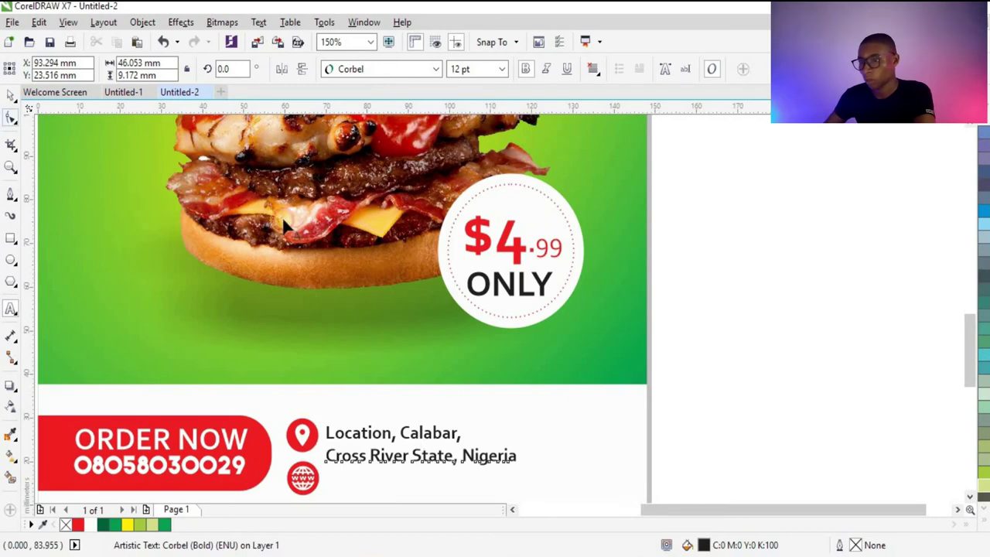
pyautogui.scroll(2, 308, 499)
pyautogui.moveTo(340, 434); pyautogui.dragTo(339, 428)
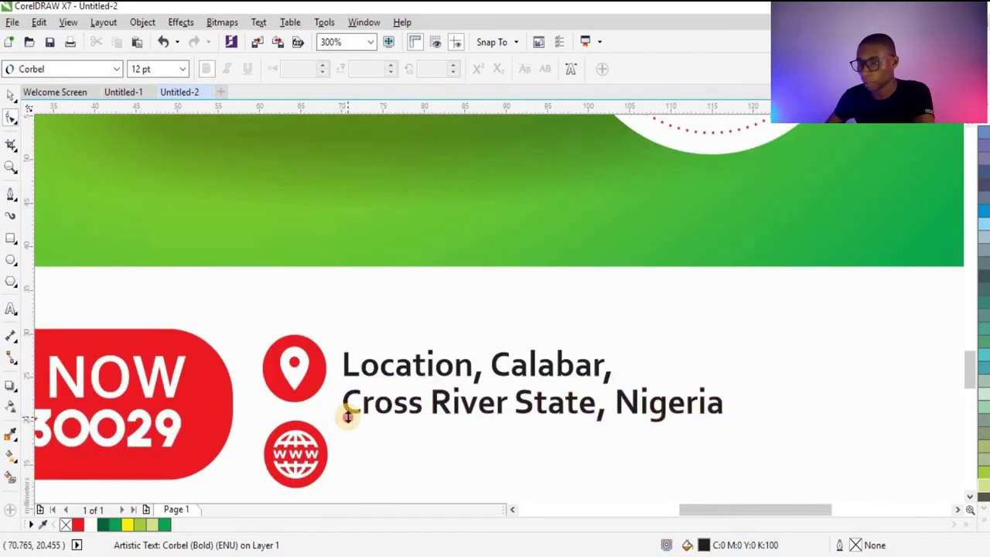
pyautogui.click(13, 95)
pyautogui.moveTo(398, 364); pyautogui.dragTo(404, 346)
pyautogui.scroll(-2, 513, 360)
pyautogui.click(504, 361)
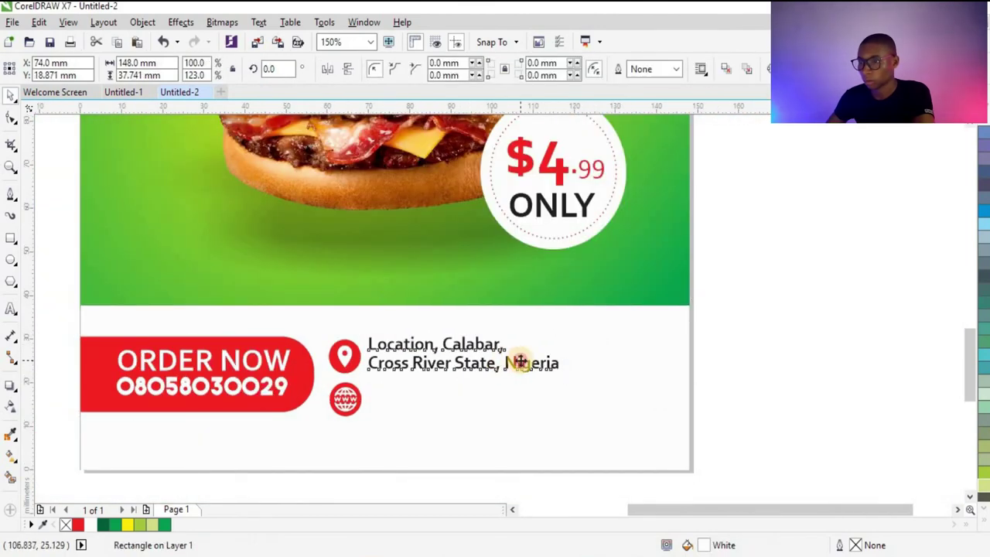
# Remove the bold formatting from the two-line location text beside the pin icon.
pyautogui.click(521, 361)
pyautogui.click(531, 69)
pyautogui.click(748, 351)
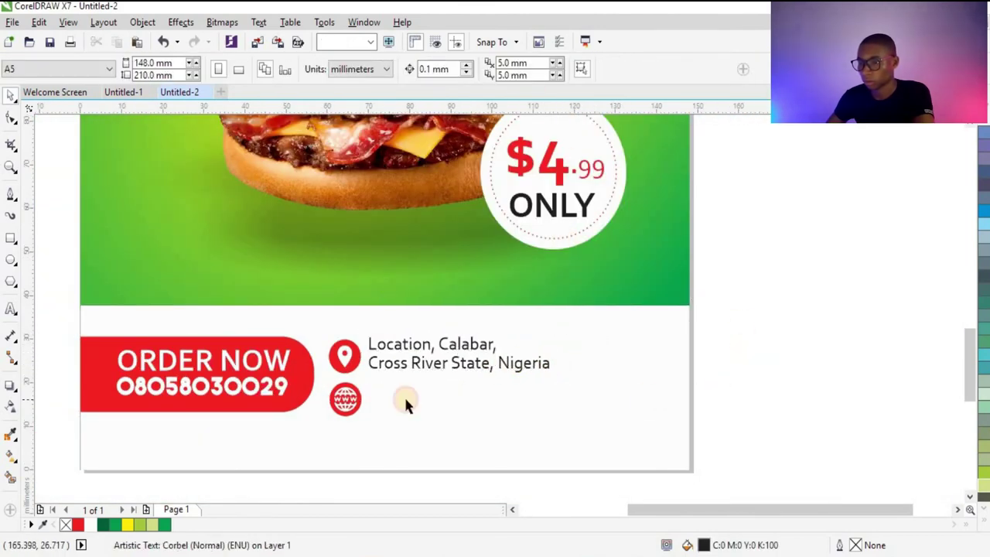
pyautogui.click(405, 400)
pyautogui.click(11, 309)
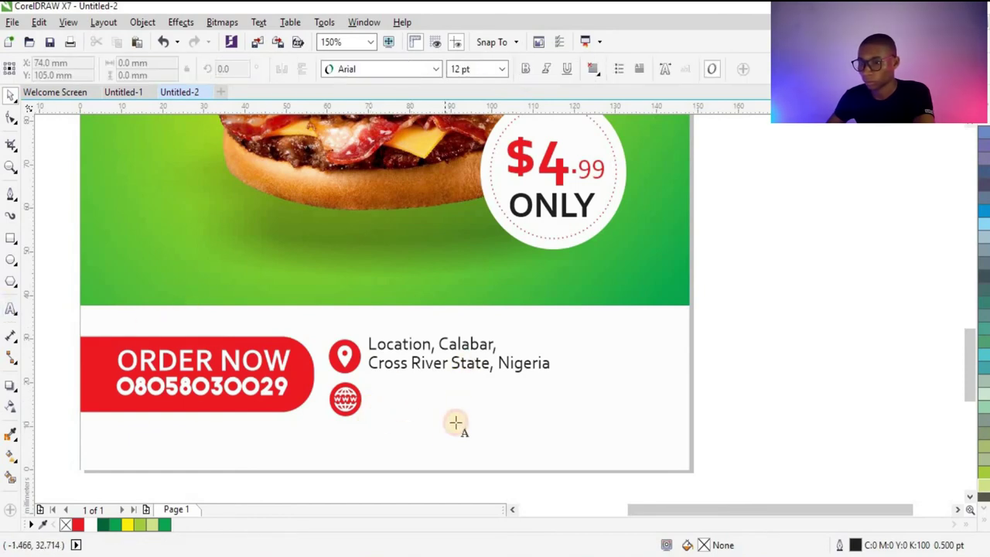
pyautogui.click(8, 94)
# Duplicate the location text straight down so the copy sits beside the web globe icon.
pyautogui.scroll(2, 359, 432)
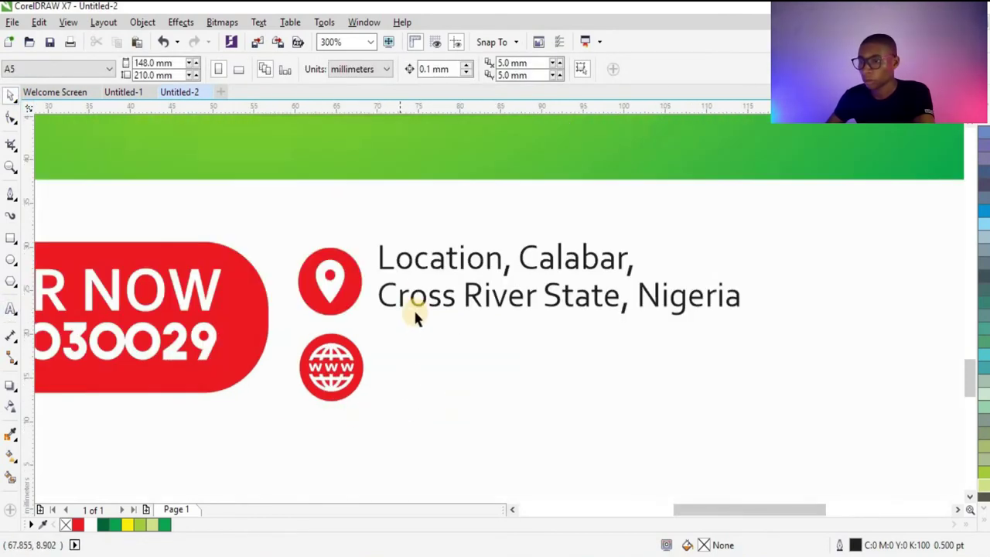
pyautogui.click(417, 294)
pyautogui.moveTo(424, 294); pyautogui.dragTo(426, 391)
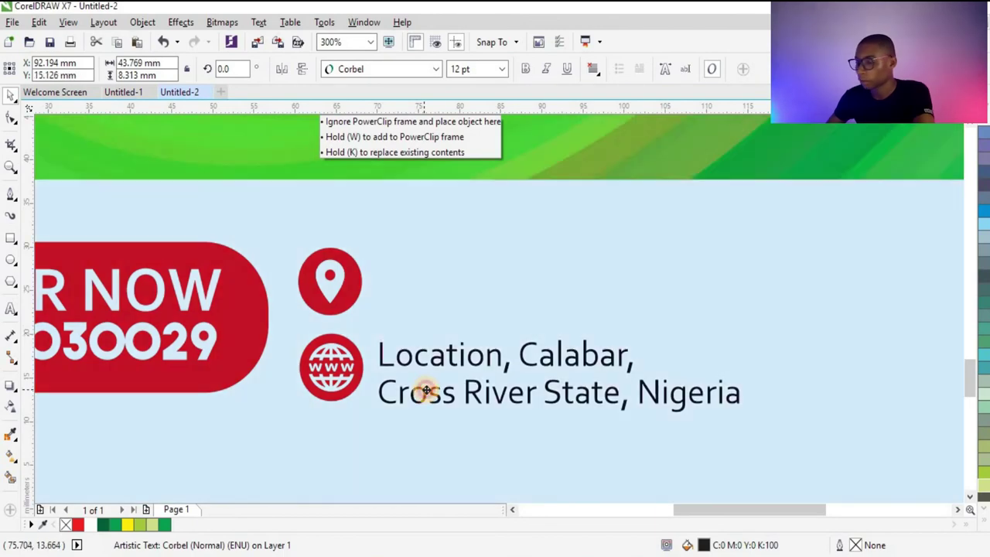
pyautogui.moveTo(427, 391); pyautogui.dragTo(427, 389)
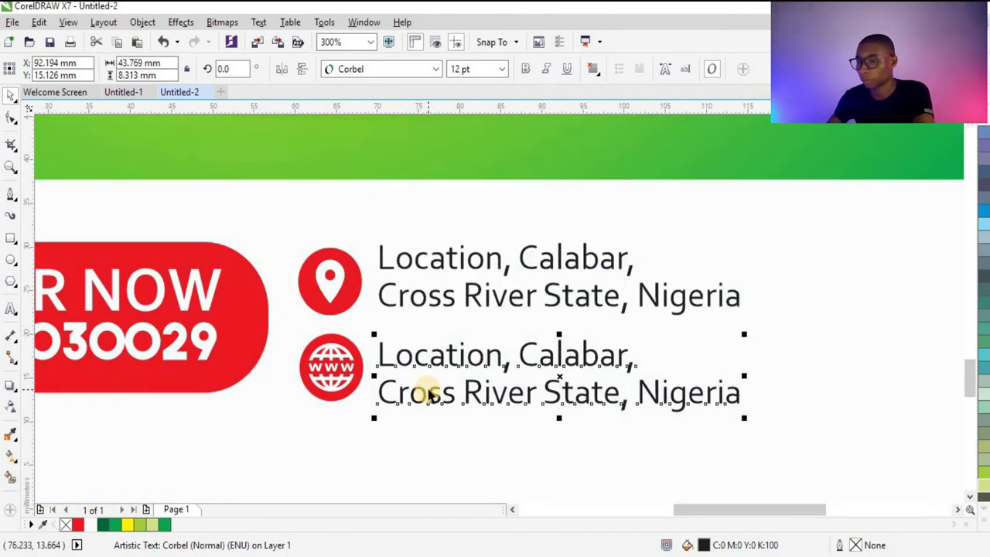
pyautogui.scroll(-2, 448, 332)
pyautogui.scroll(2, 460, 317)
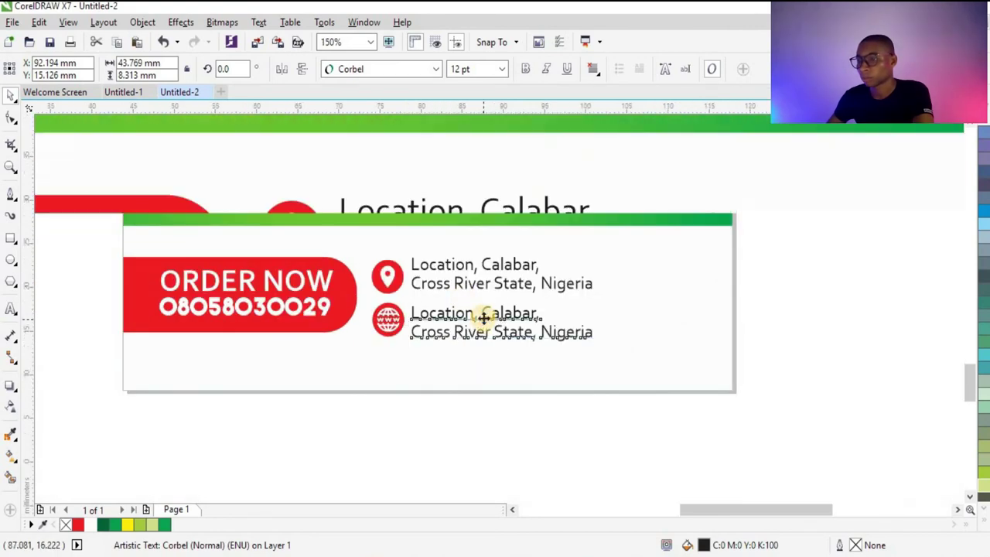
pyautogui.doubleClick(486, 310)
pyautogui.hotkey('ctrl', 'a')
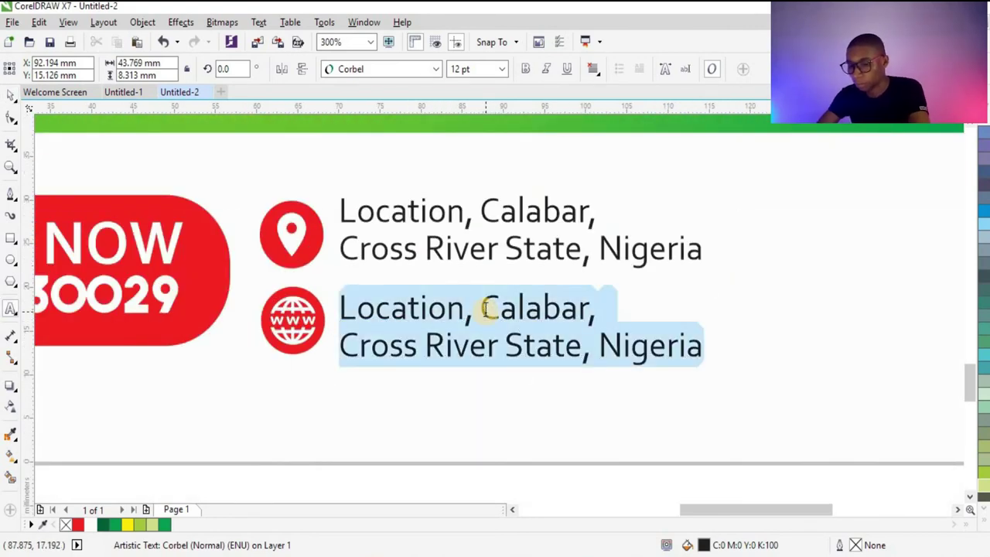
pyautogui.write('www.burgers')
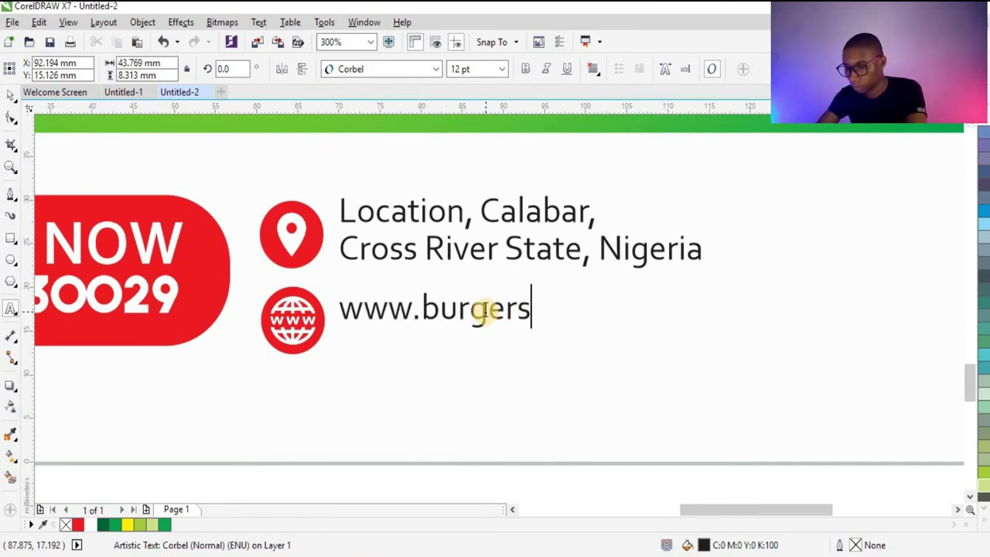
pyautogui.write('ite.com')
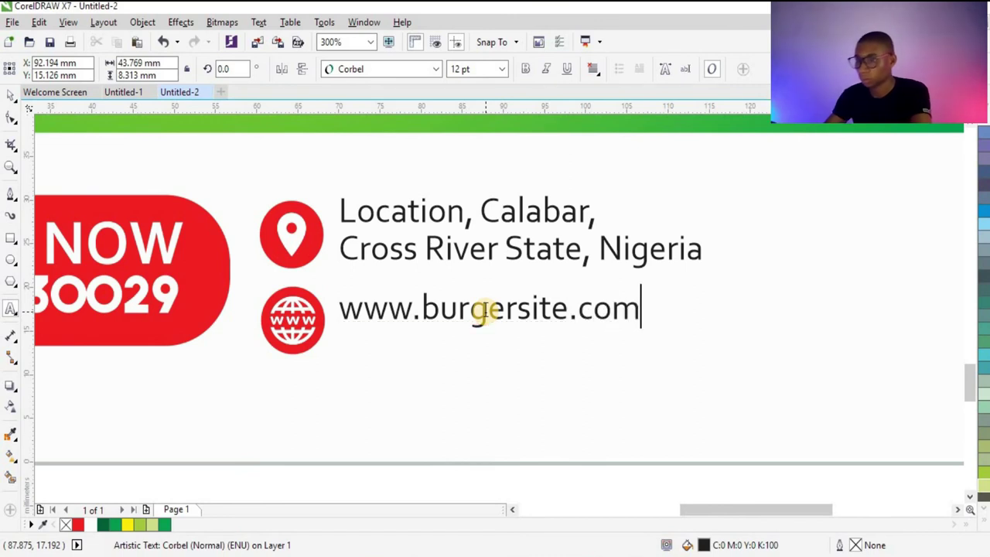
pyautogui.press('Escape')
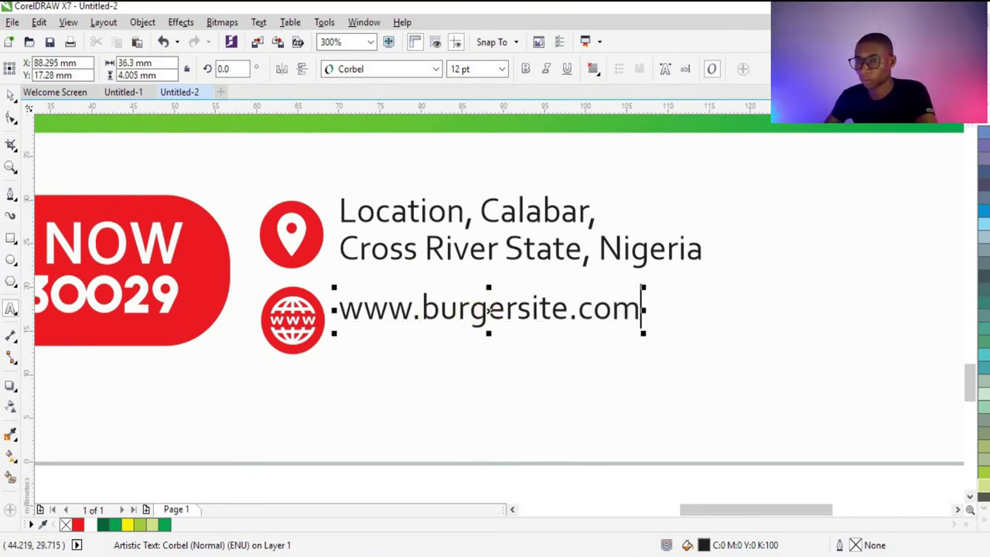
pyautogui.click(11, 94)
pyautogui.click(76, 100)
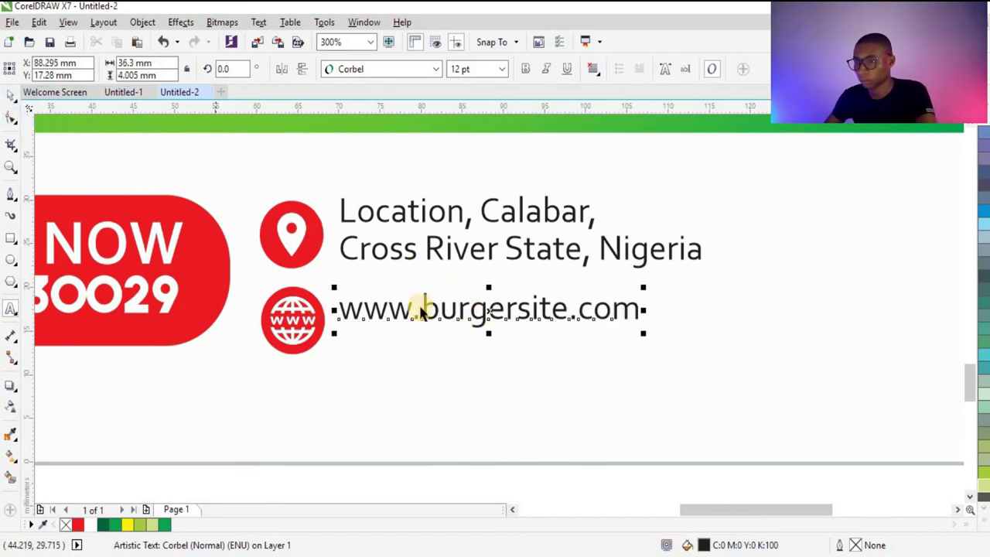
# Move the website text down level with the web icon, and nudge the location text to center it on the pin icon.
pyautogui.click(397, 311)
pyautogui.click(405, 312)
pyautogui.moveTo(406, 312); pyautogui.dragTo(402, 323)
pyautogui.scroll(-2, 457, 400)
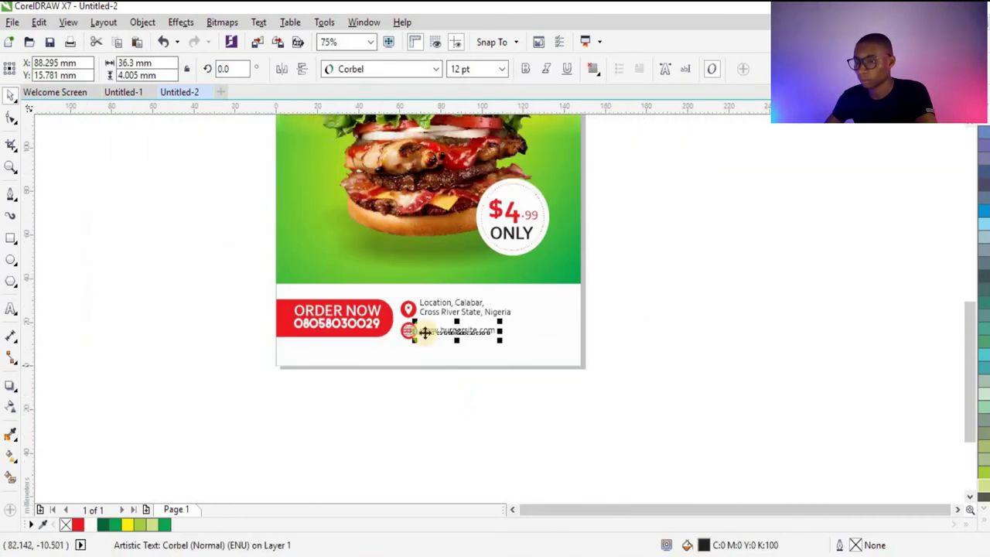
pyautogui.scroll(3, 425, 332)
pyautogui.click(435, 332)
pyautogui.moveTo(436, 332)
pyautogui.mouseDown()
pyautogui.moveTo(436, 340)
pyautogui.moveTo(434, 331)
pyautogui.mouseUp()
pyautogui.scroll(-2, 433, 331)
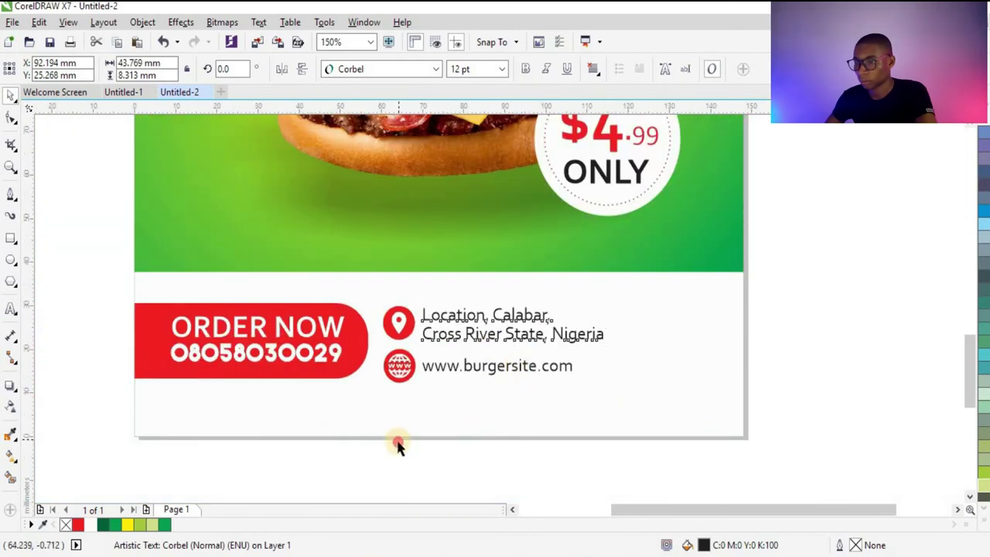
# Move both contact icons with their texts together toward the white band's right edge, centered at about X 115 mm, Y 20 mm.
pyautogui.moveTo(361, 469); pyautogui.dragTo(648, 290)
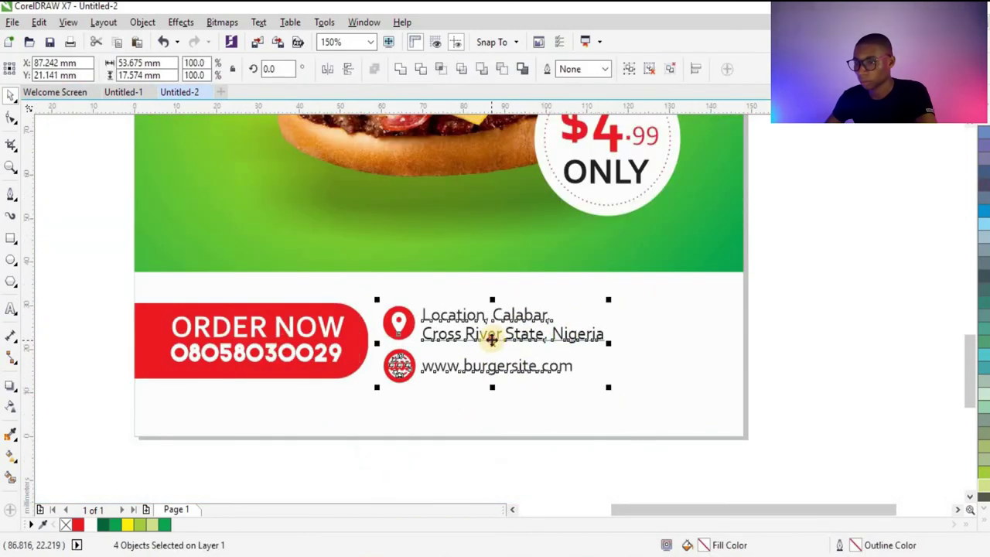
pyautogui.moveTo(491, 339); pyautogui.dragTo(605, 341)
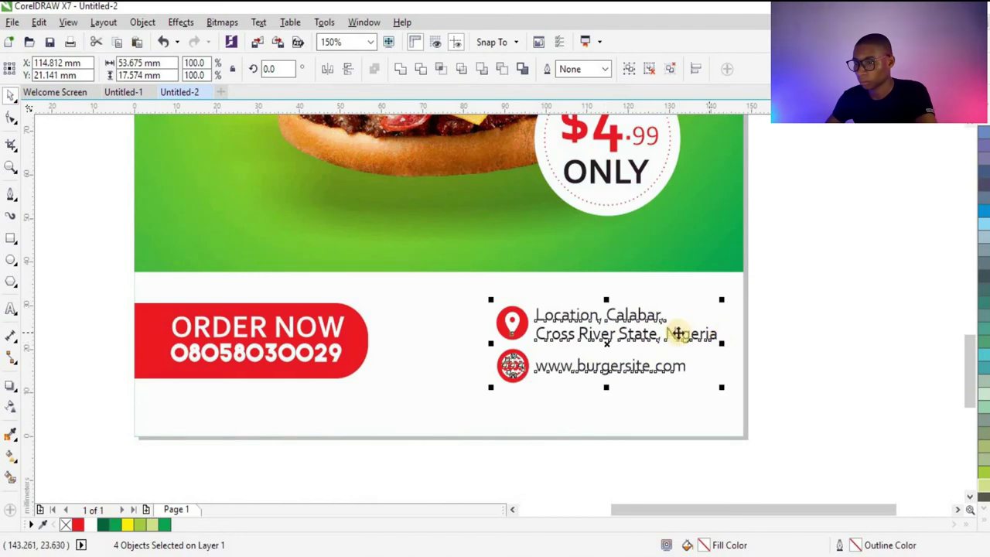
pyautogui.moveTo(678, 332); pyautogui.dragTo(579, 328)
pyautogui.scroll(-2, 704, 323)
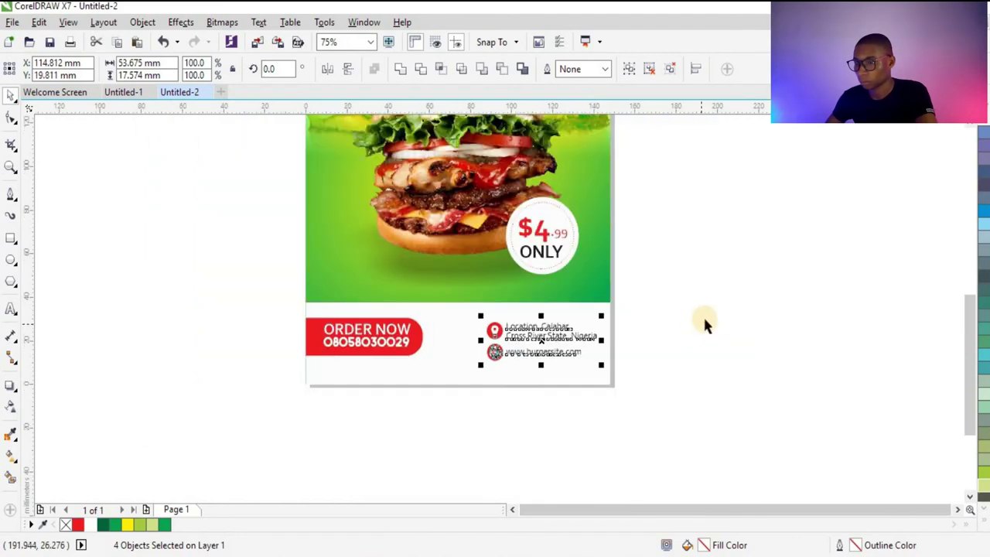
pyautogui.click(704, 324)
pyautogui.scroll(-1, 602, 355)
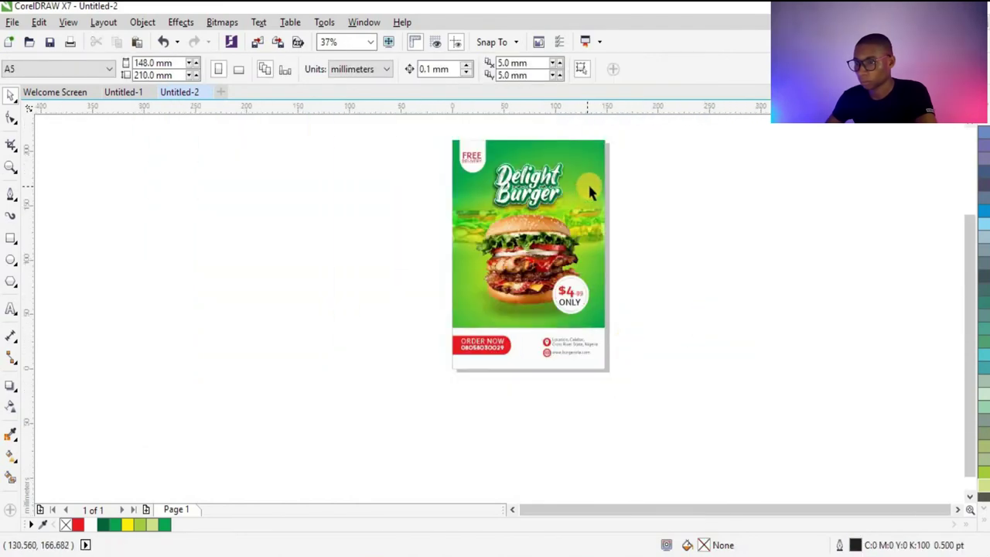
# Add the artistic text "SPECIAL OFFER" on the empty area left of the page, split into two lines after "SPECIAL".
pyautogui.scroll(1, 565, 321)
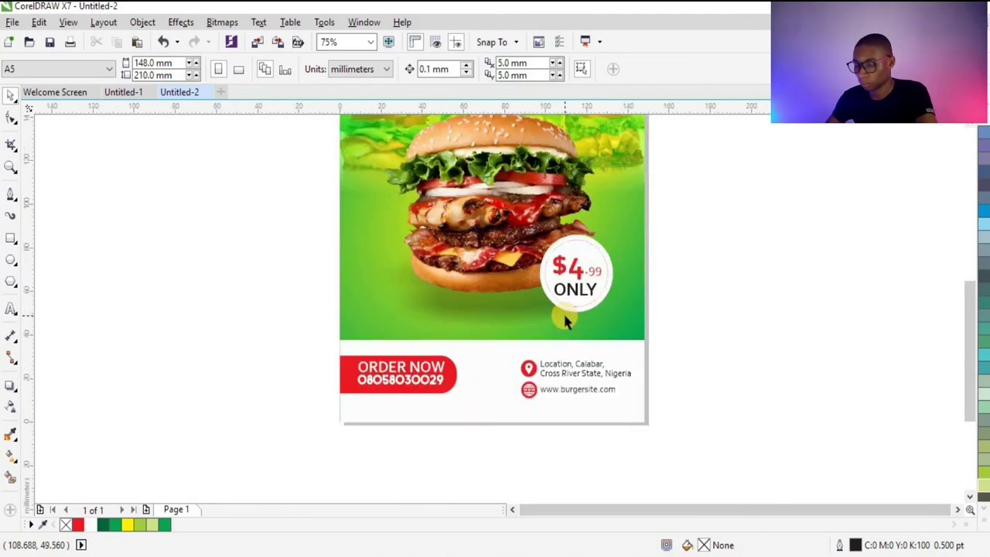
pyautogui.scroll(-1, 565, 321)
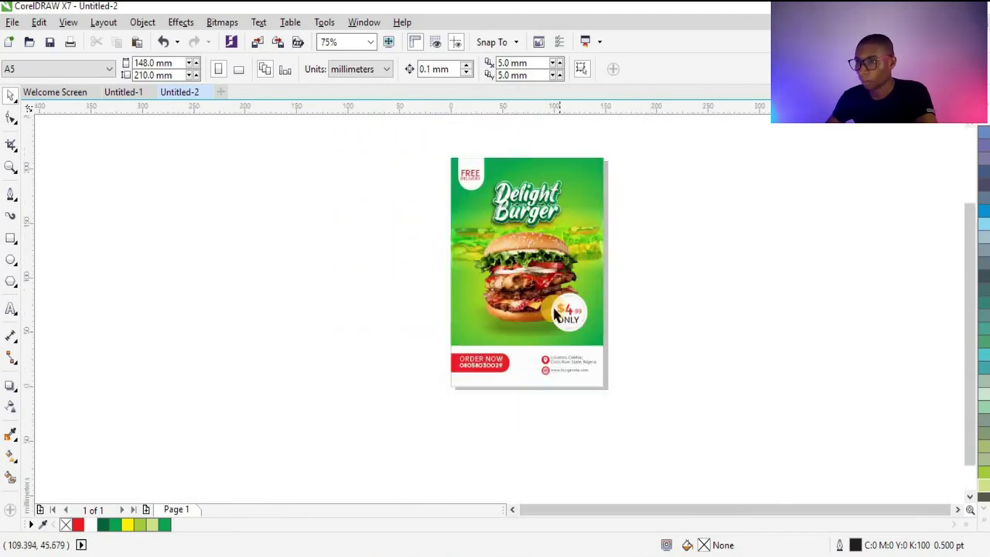
pyautogui.scroll(1, 558, 241)
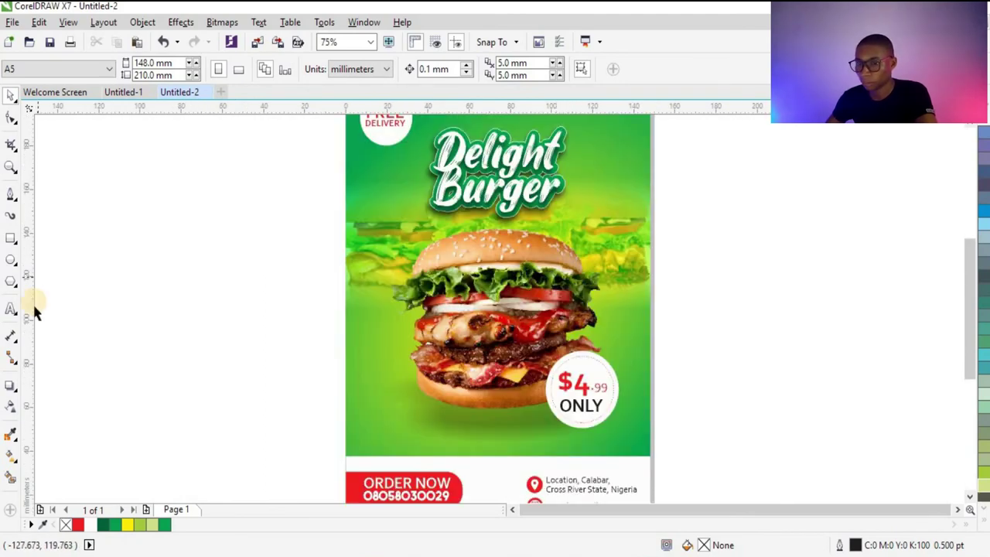
pyautogui.click(15, 313)
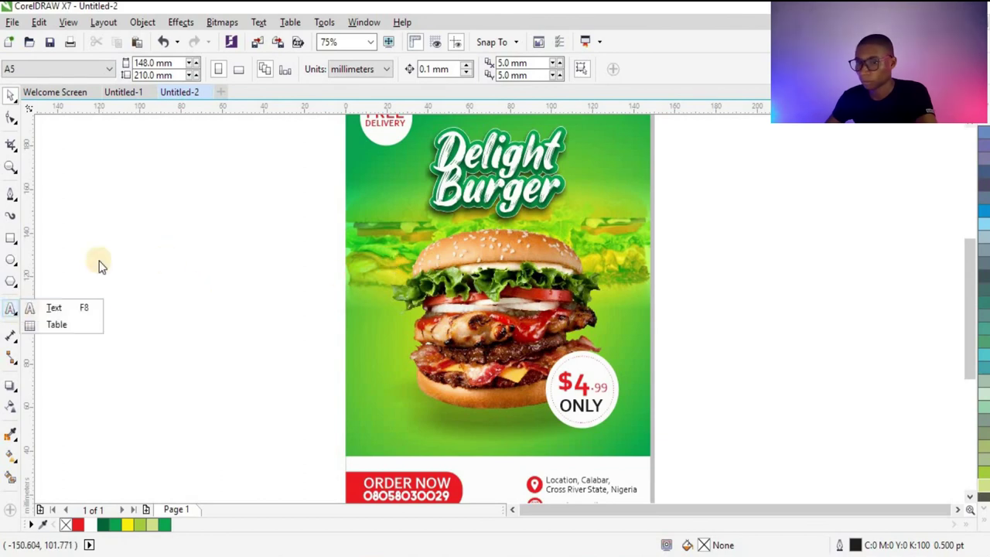
pyautogui.click(55, 308)
pyautogui.scroll(-1, 407, 255)
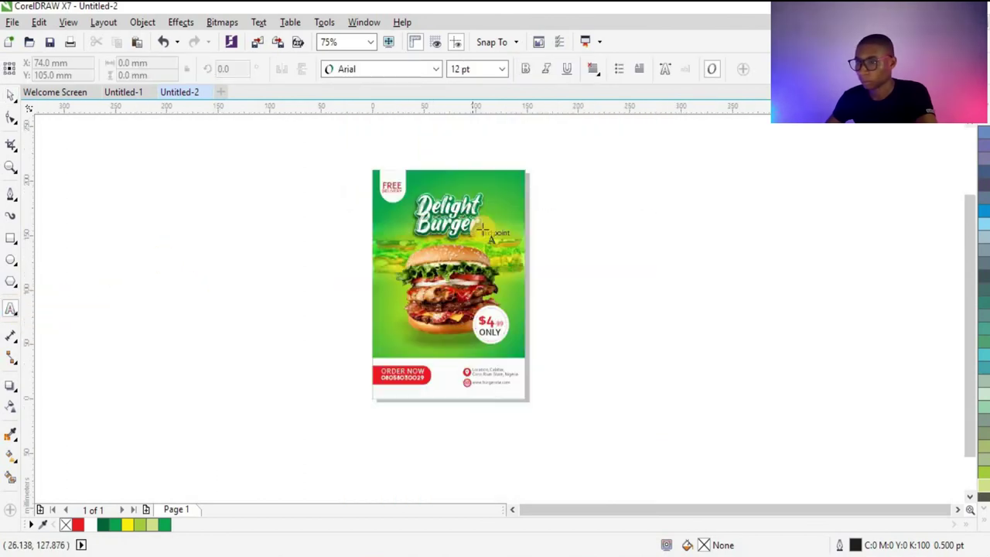
pyautogui.scroll(1, 496, 231)
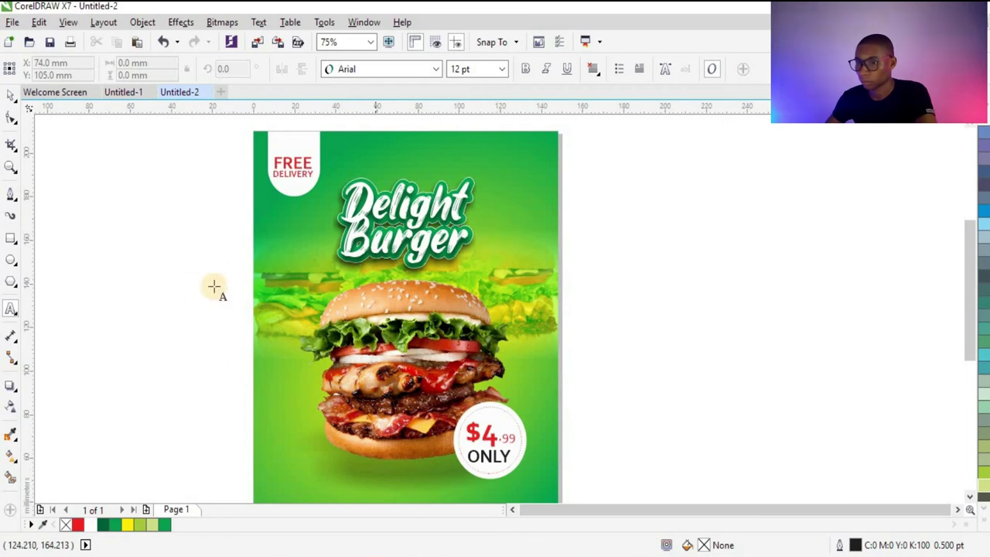
pyautogui.click(137, 326)
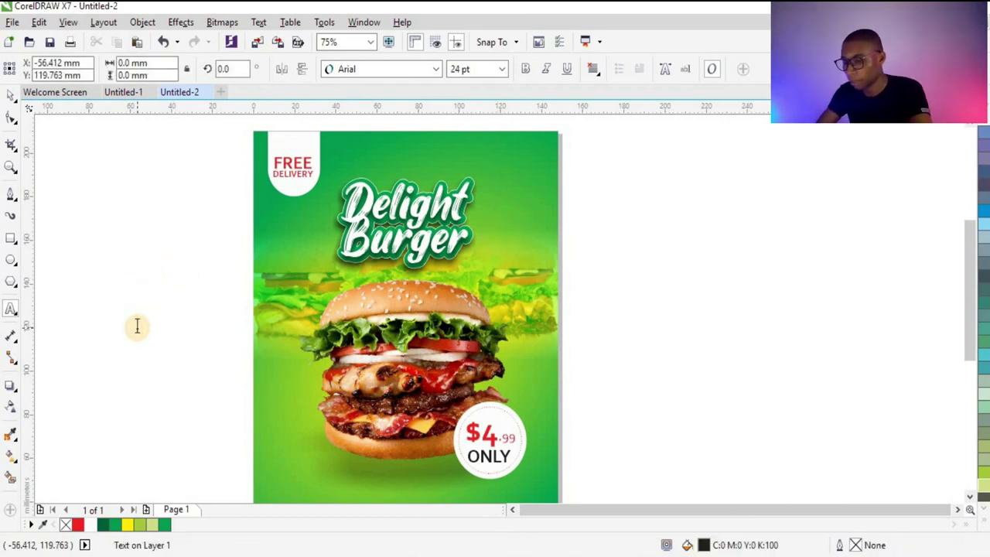
pyautogui.write('SPECIAL OFFER')
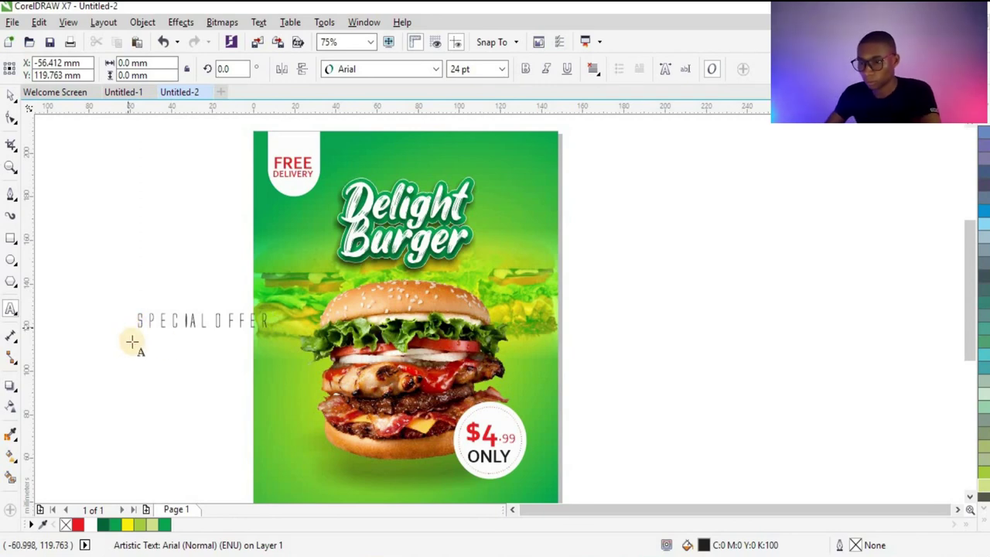
pyautogui.press('Escape')
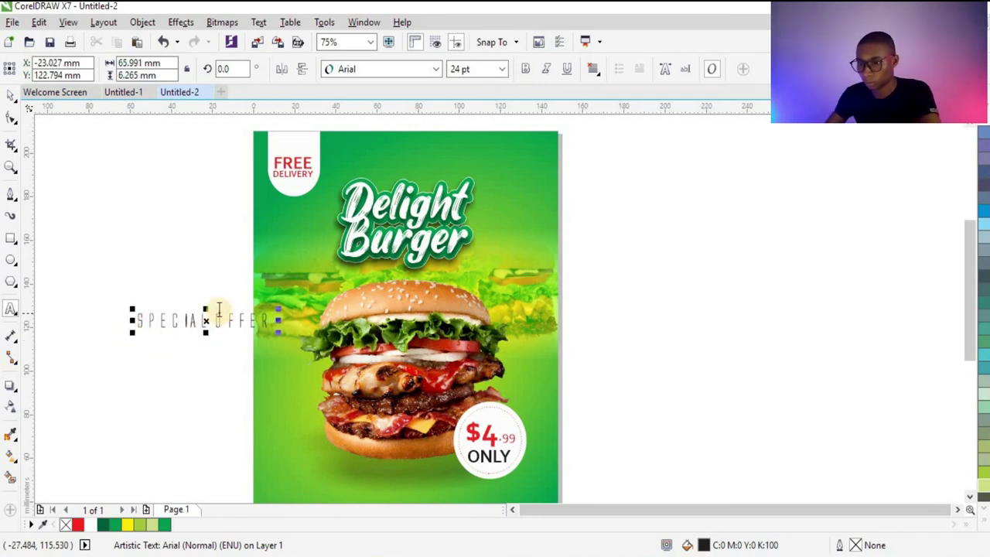
pyautogui.press('Return')
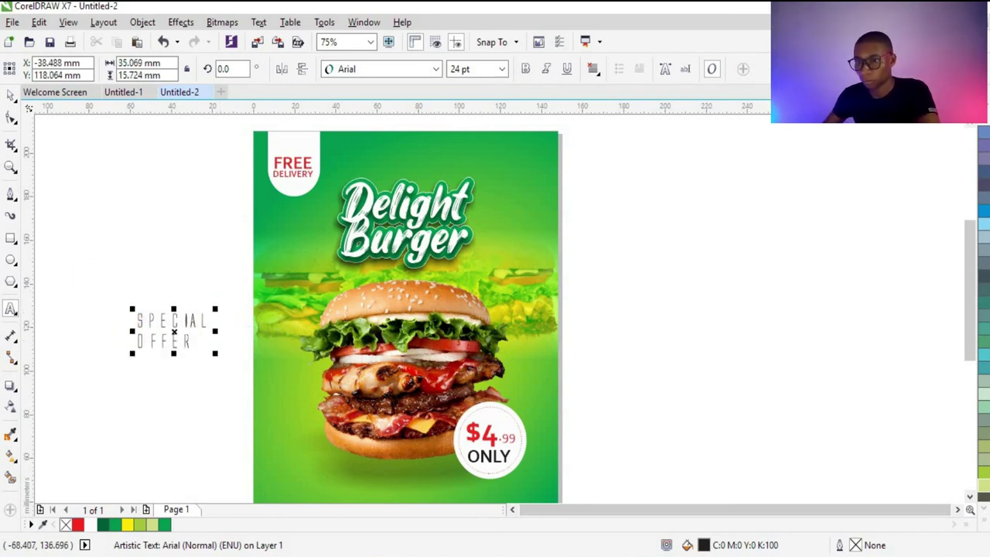
# Set the "SPECIAL OFFER" text in Corbel and tighten its line spacing with the Shape tool.
pyautogui.click(354, 70)
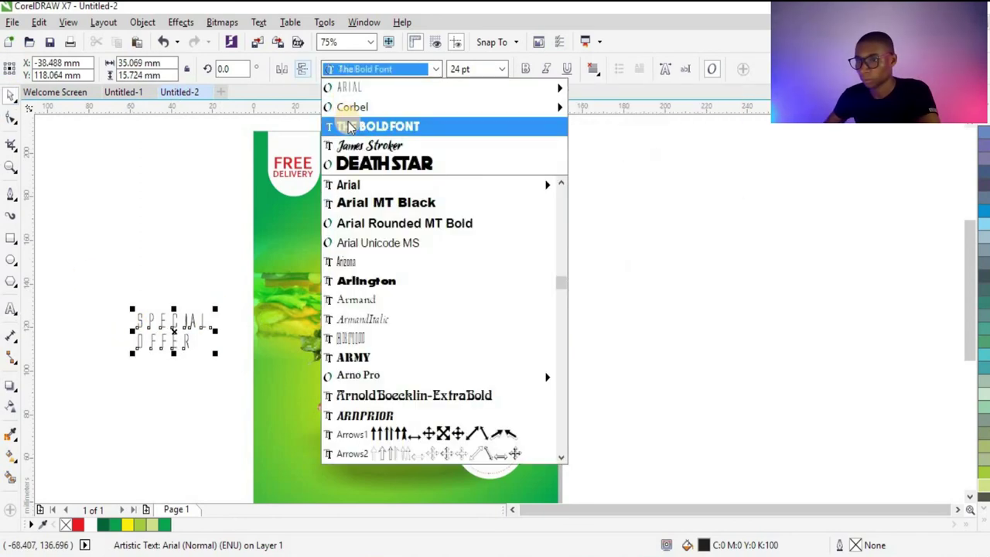
pyautogui.click(354, 106)
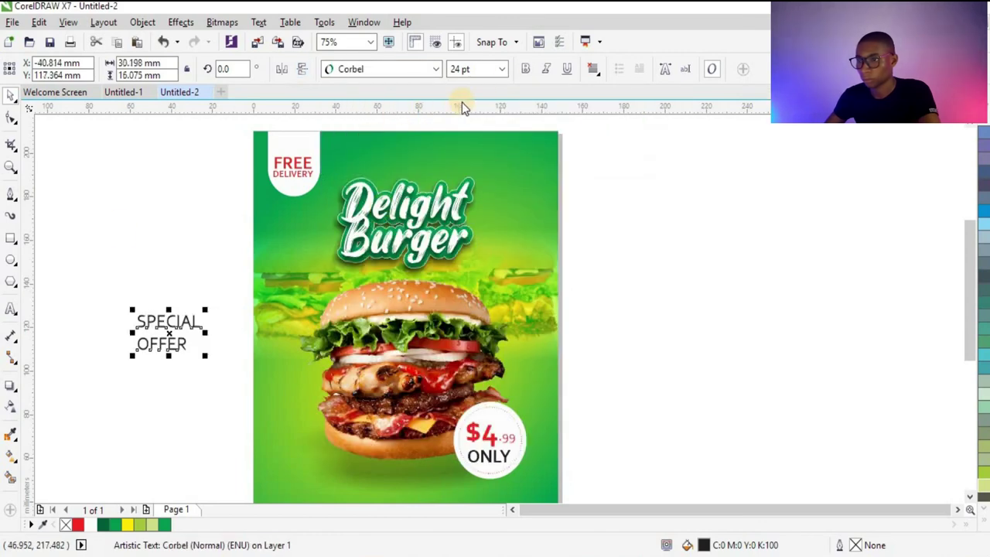
pyautogui.click(13, 120)
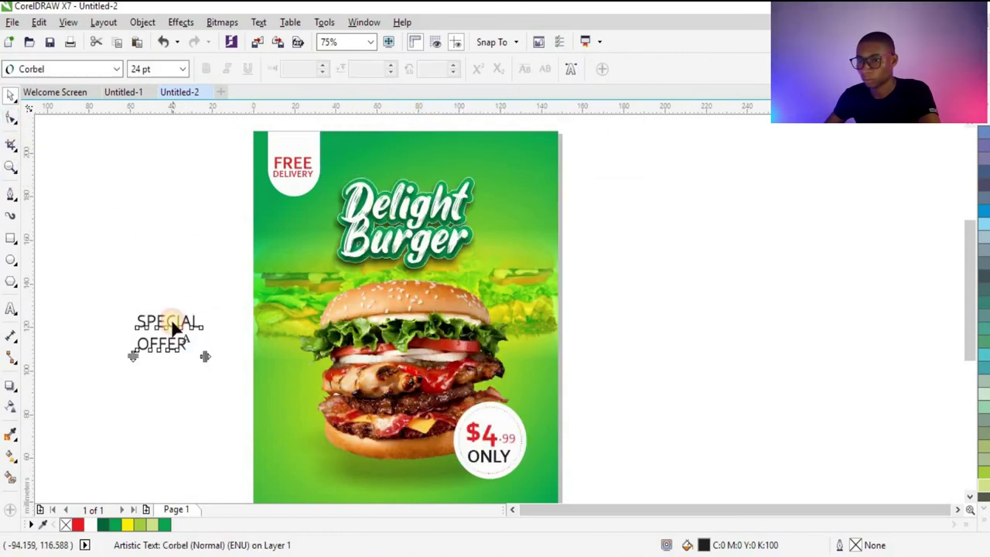
pyautogui.moveTo(128, 354); pyautogui.dragTo(140, 346)
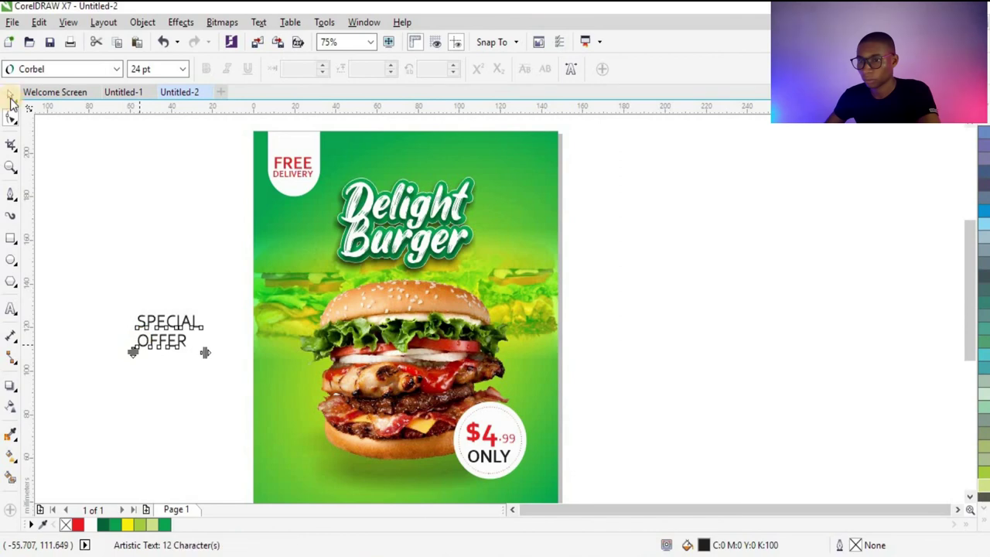
# Scale the "SPECIAL OFFER" text down to about 18 pt and place it on the flyer's right side above the burger.
pyautogui.press('space')
pyautogui.moveTo(206, 352); pyautogui.dragTo(550, 247)
pyautogui.scroll(2, 549, 248)
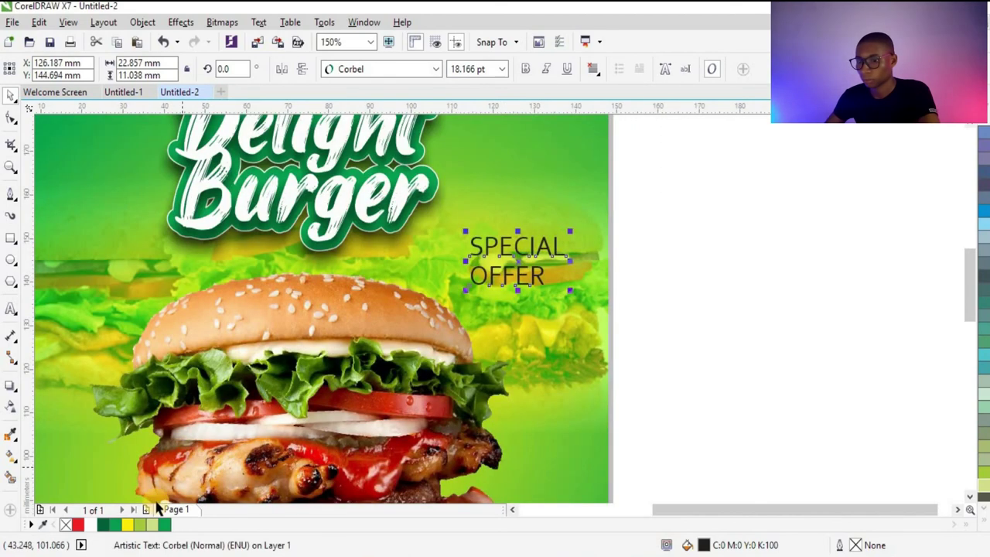
# Give the "SPECIAL OFFER" text a white fill and white outline, and move it up beside the word "Burger".
pyautogui.click(89, 524)
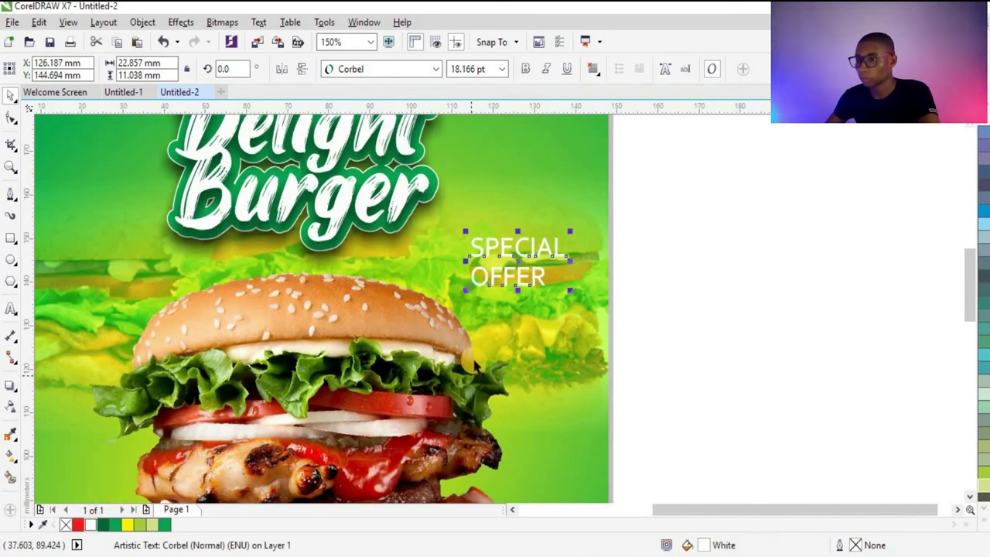
pyautogui.rightClick(89, 523)
pyautogui.scroll(-2, 511, 314)
pyautogui.moveTo(505, 309); pyautogui.dragTo(506, 279)
pyautogui.press('Escape')
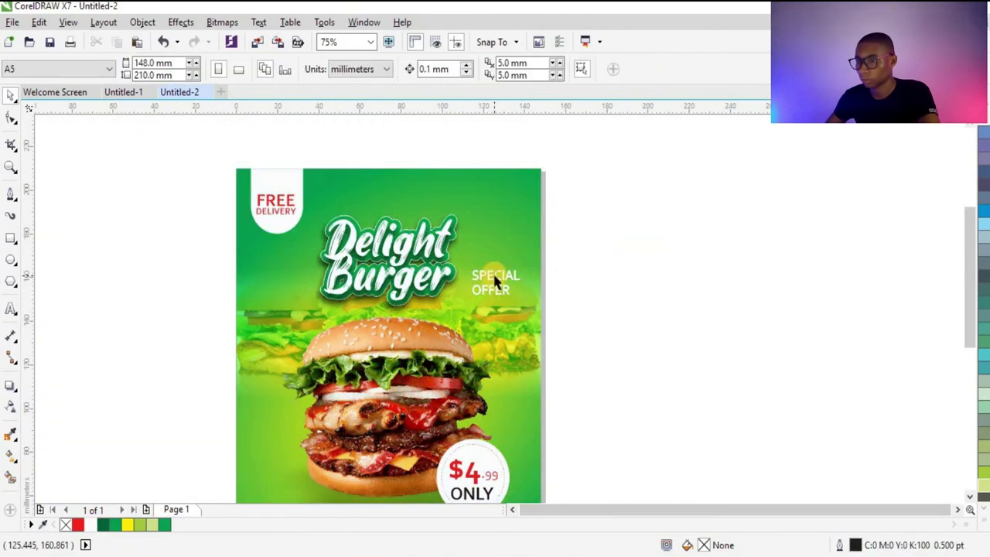
# Draw a vertical straight line about 14 mm long just left of the "SPECIAL OFFER" text with the Pen tool.
pyautogui.scroll(2, 492, 277)
pyautogui.click(11, 213)
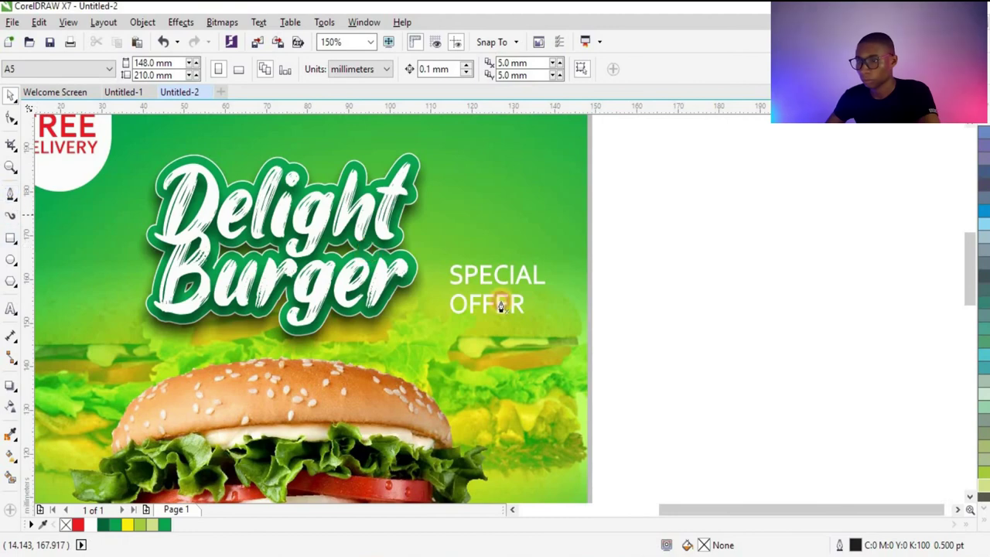
pyautogui.scroll(2, 459, 294)
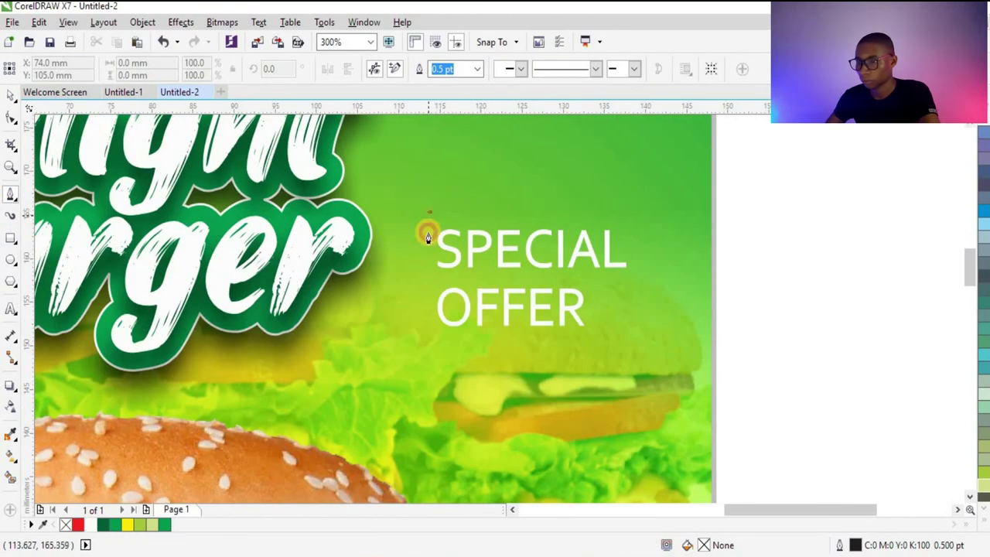
pyautogui.moveTo(428, 237); pyautogui.dragTo(426, 342)
pyautogui.click(427, 342)
pyautogui.click(9, 90)
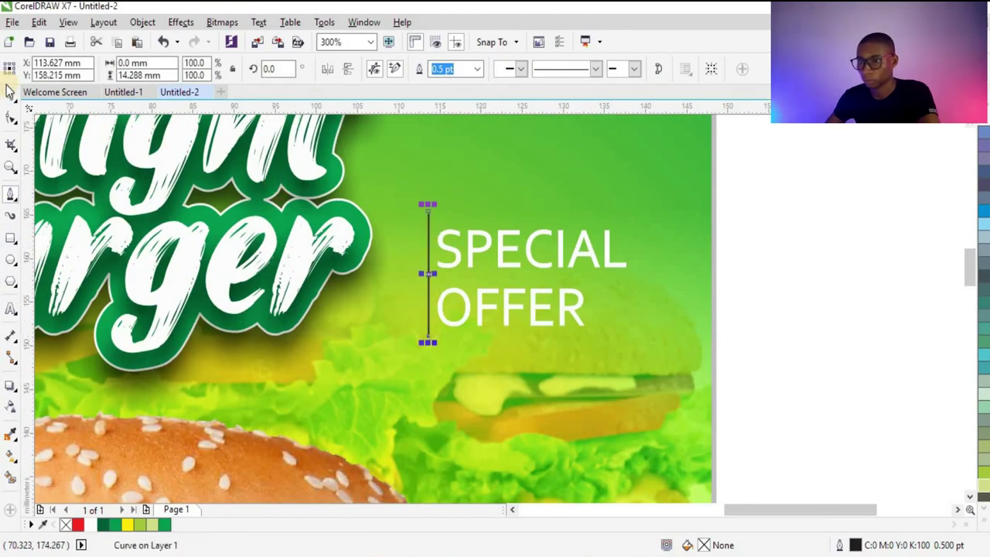
# Set the vertical line's outline width to 1.0 pt and its outline colour to white.
pyautogui.click(455, 71)
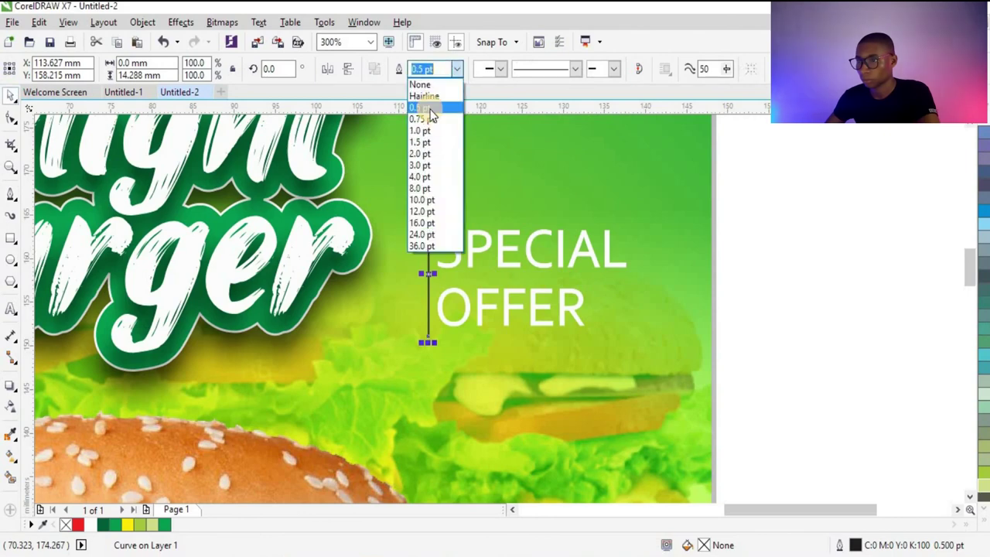
pyautogui.click(429, 130)
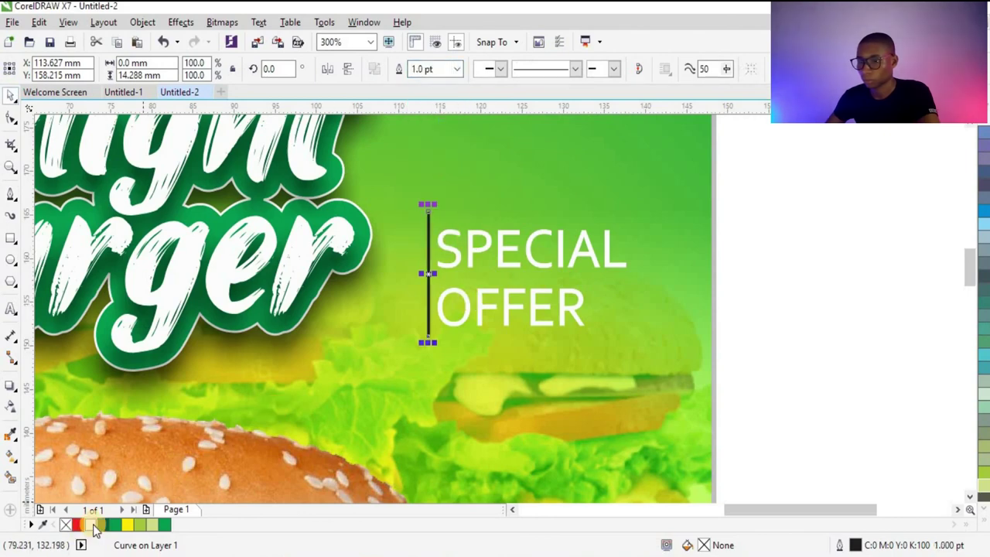
pyautogui.scroll(-3, 603, 260)
pyautogui.click(742, 227)
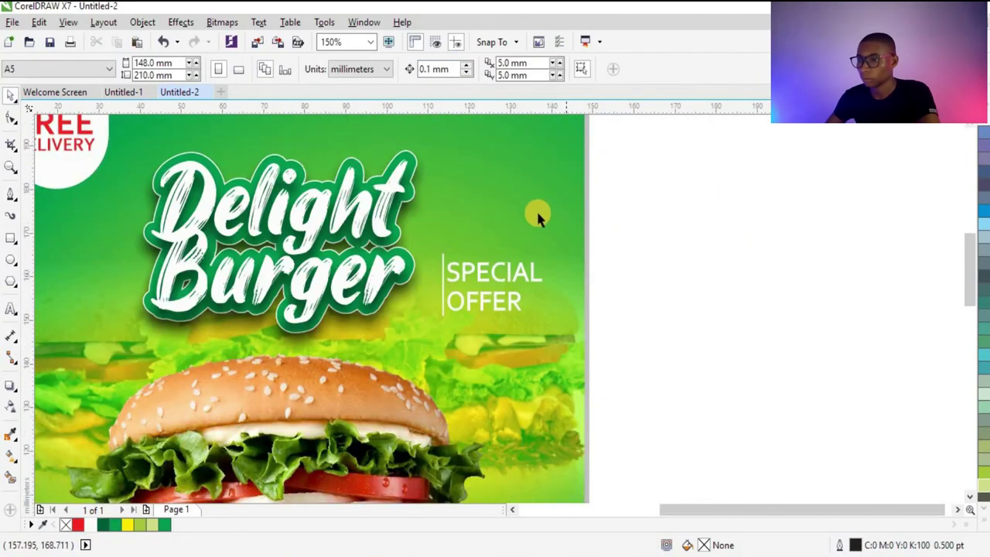
# Move the "SPECIAL OFFER" text together with its vertical line up about 9 mm, beside the "Delight Burger" title.
pyautogui.scroll(1, 611, 236)
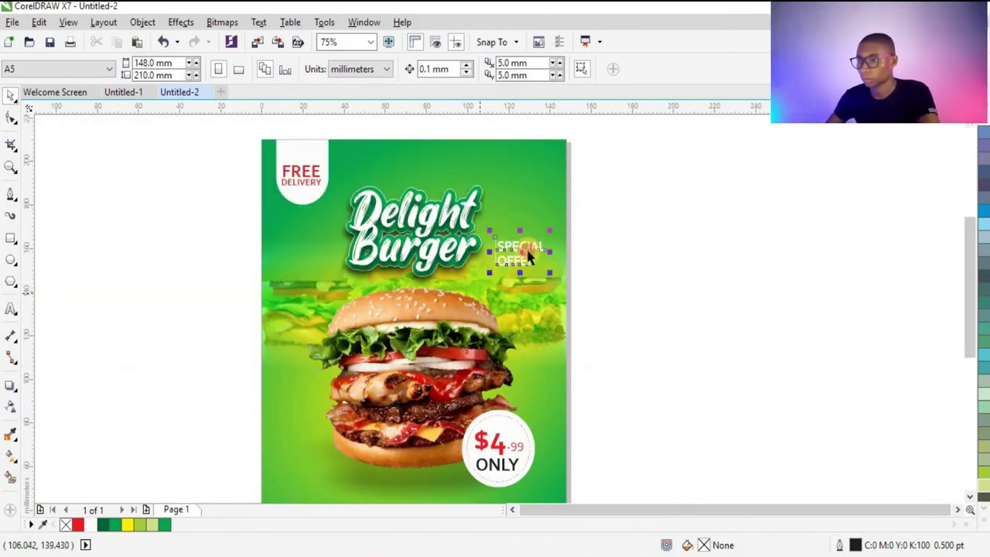
pyautogui.click(528, 250)
pyautogui.moveTo(529, 250); pyautogui.dragTo(526, 232)
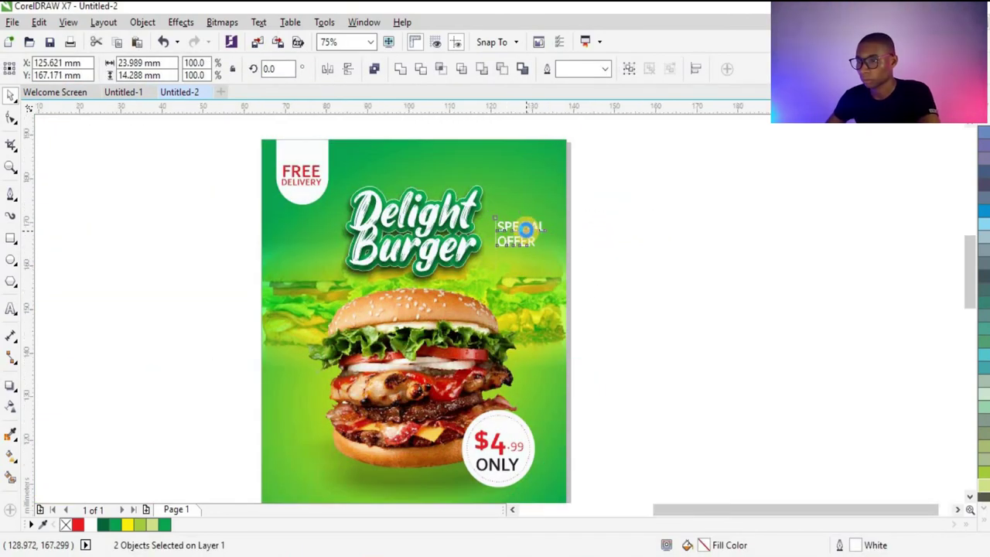
pyautogui.scroll(3, 524, 236)
pyautogui.click(639, 250)
# Fit the whole flyer page in the view and examine the overall layout.
pyautogui.scroll(-4, 674, 245)
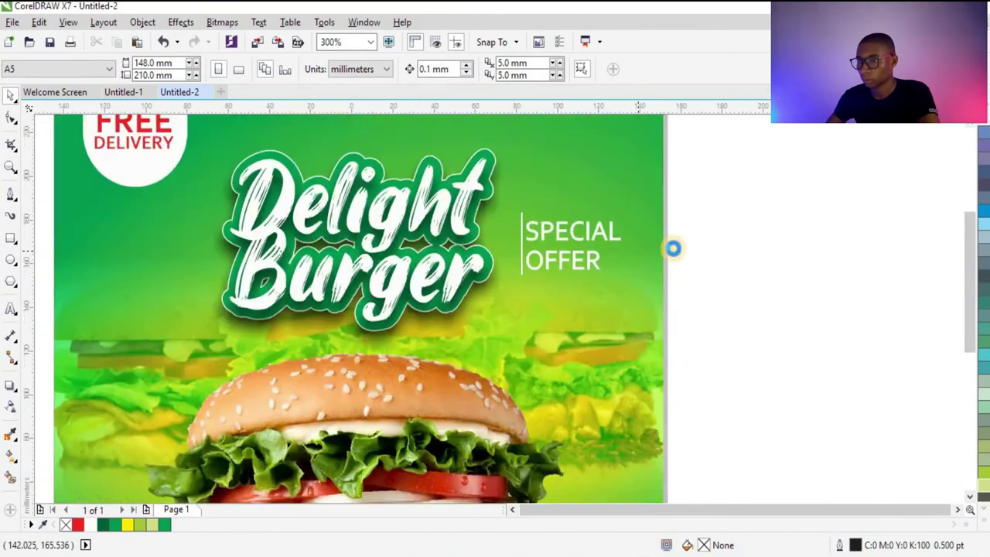
pyautogui.scroll(-2, 444, 223)
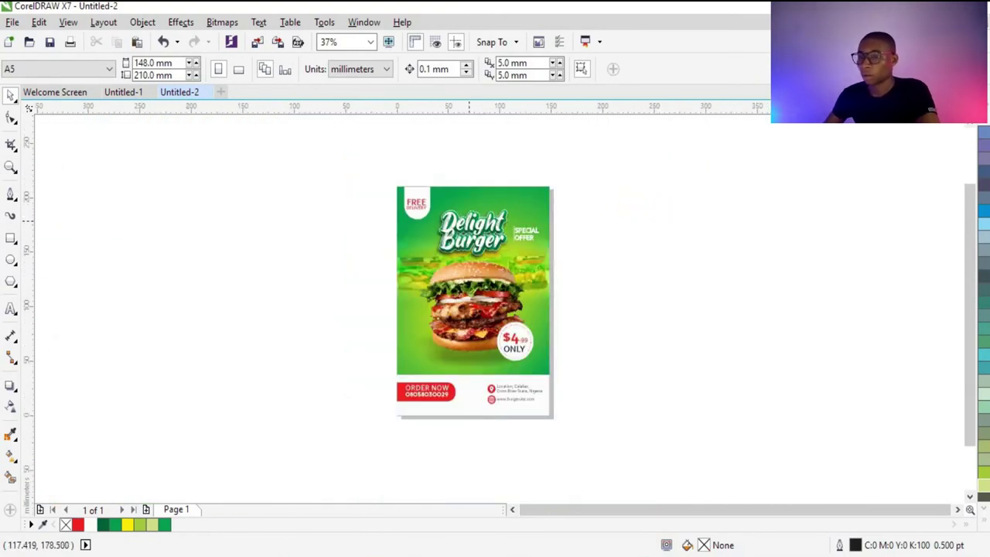
pyautogui.click(207, 75)
pyautogui.click(160, 69)
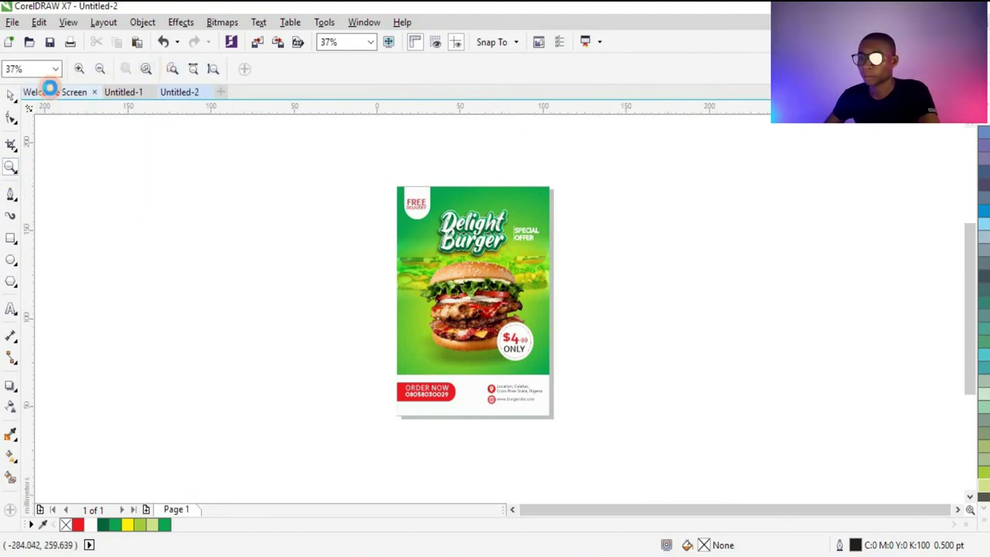
pyautogui.click(11, 94)
pyautogui.click(160, 143)
pyautogui.rightClick(161, 145)
pyautogui.click(194, 152)
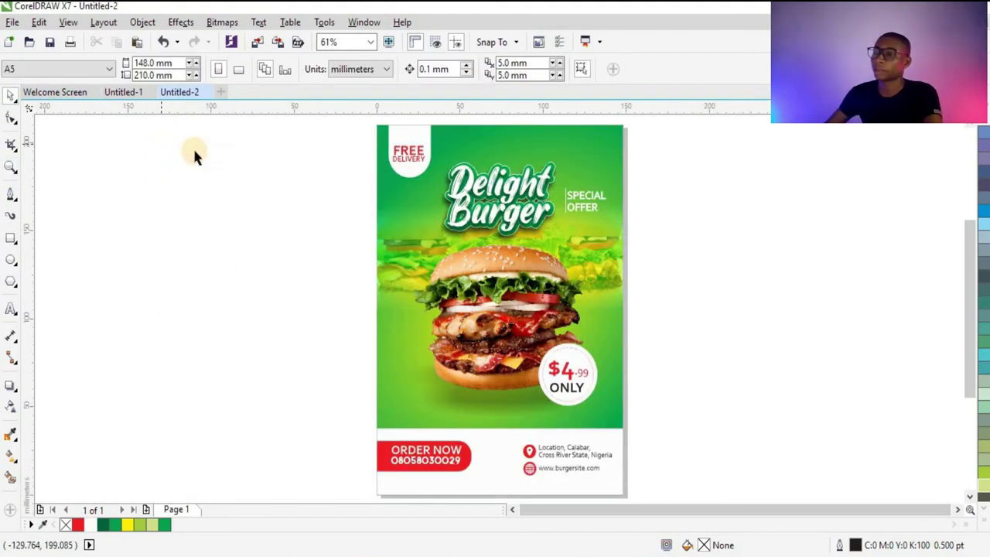